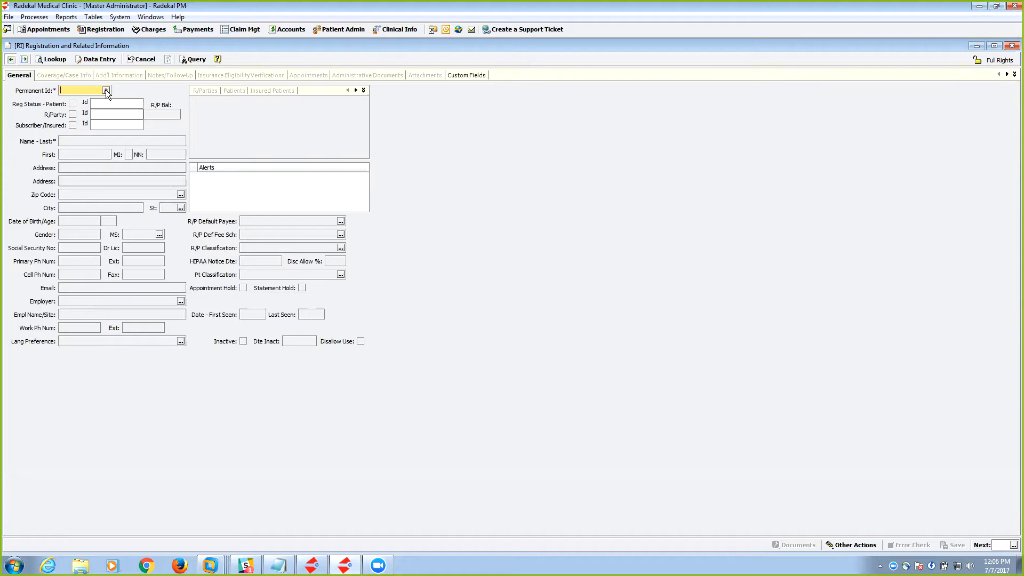
Generate a new permanent id and flag the record as patient, responsible party and subscriber/insured.
left_click(105, 89)
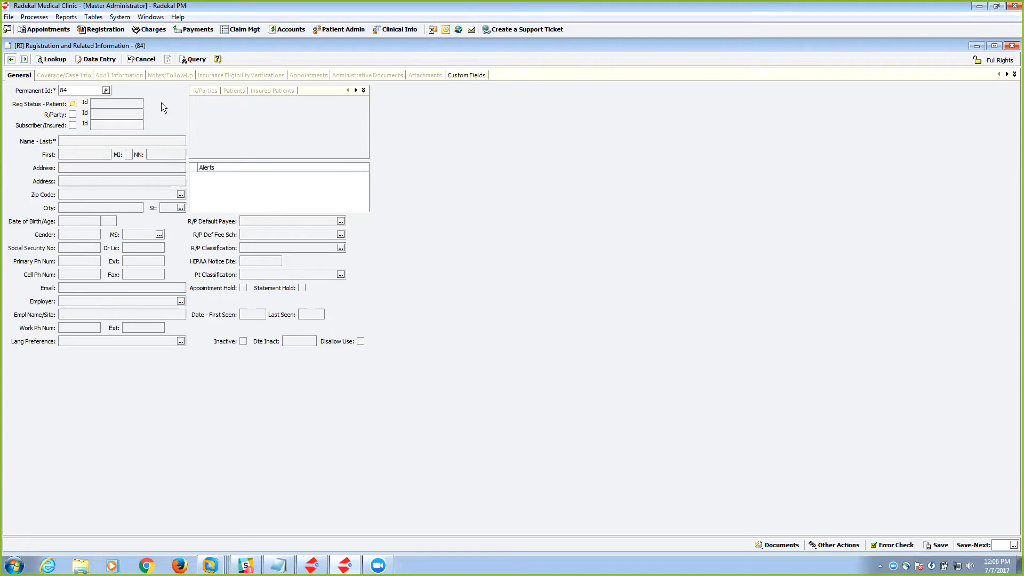
left_click(71, 104)
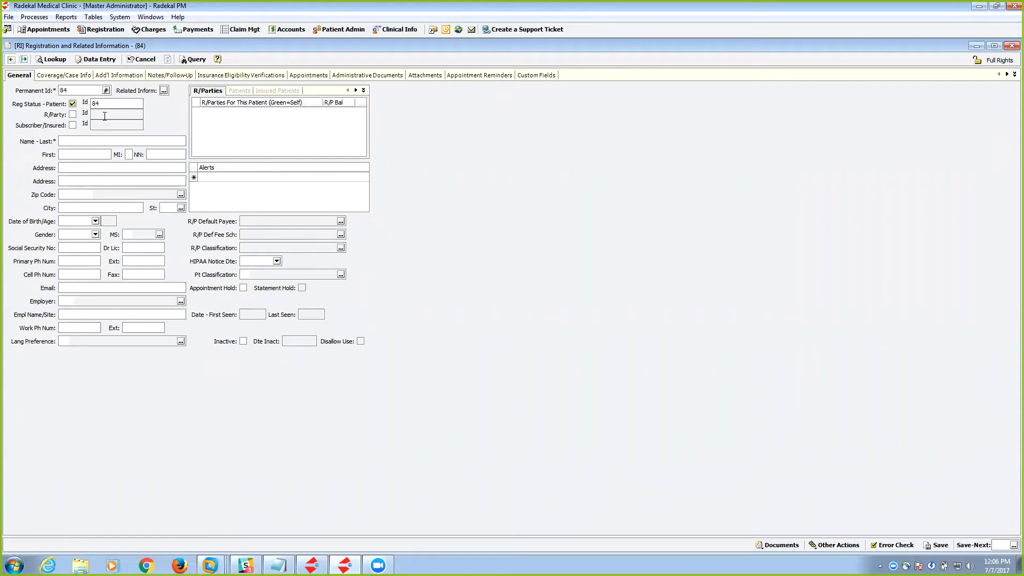
left_click(72, 114)
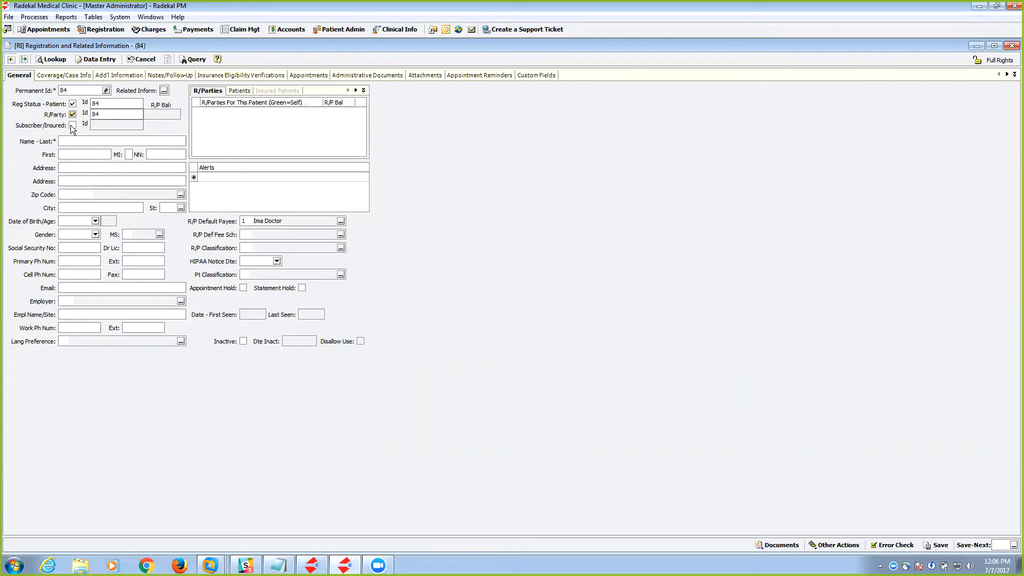
left_click(73, 126)
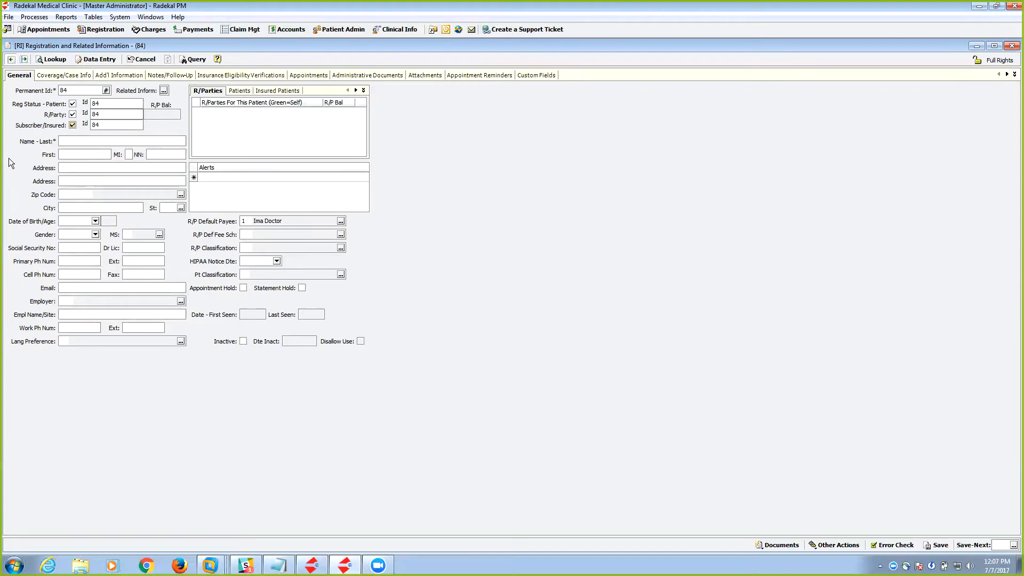
Enter the patient's last and first name.
left_click(81, 140)
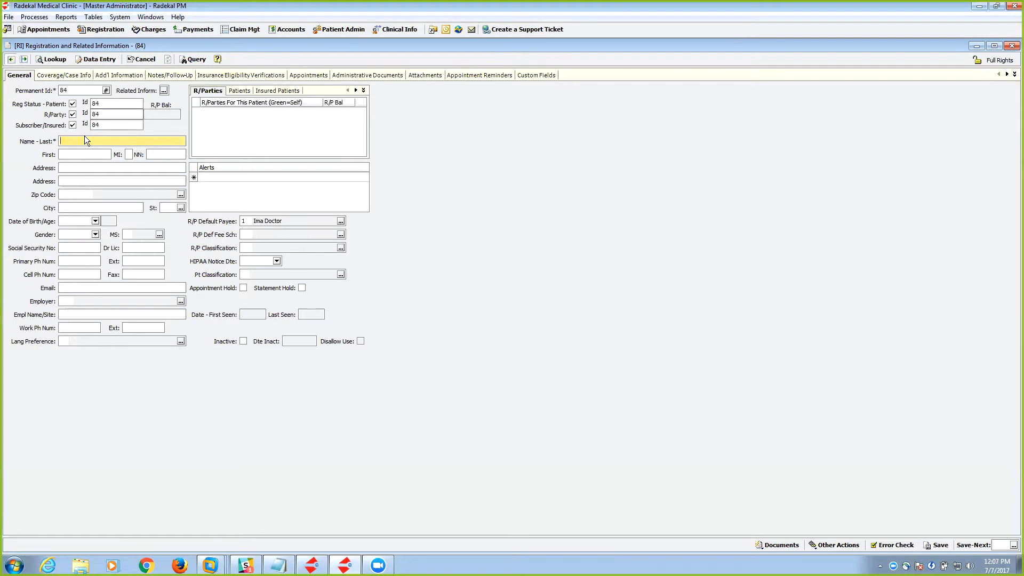
type("Brown")
key("Tab")
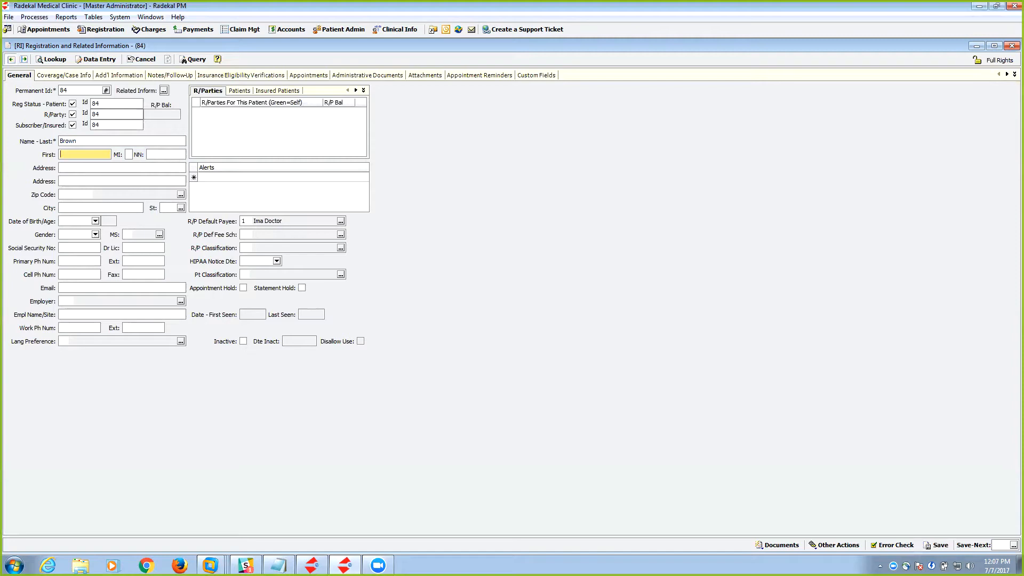
type("John")
key("Tab")
key("Tab")
key("Tab")
Enter the street address and pick the matching zip to fill city and state.
type("12345")
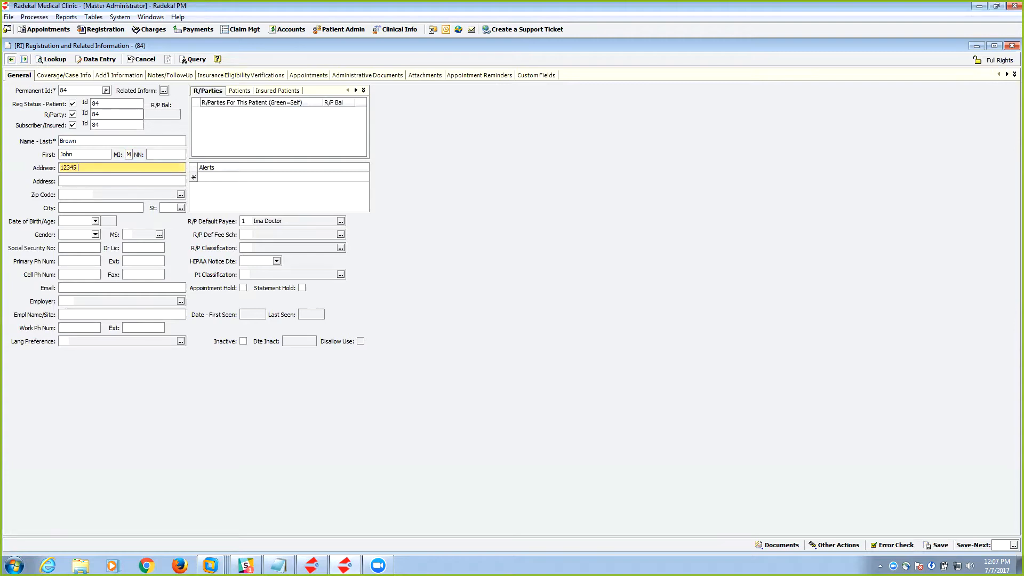
type(" Main S")
key("Tab")
key("Tab")
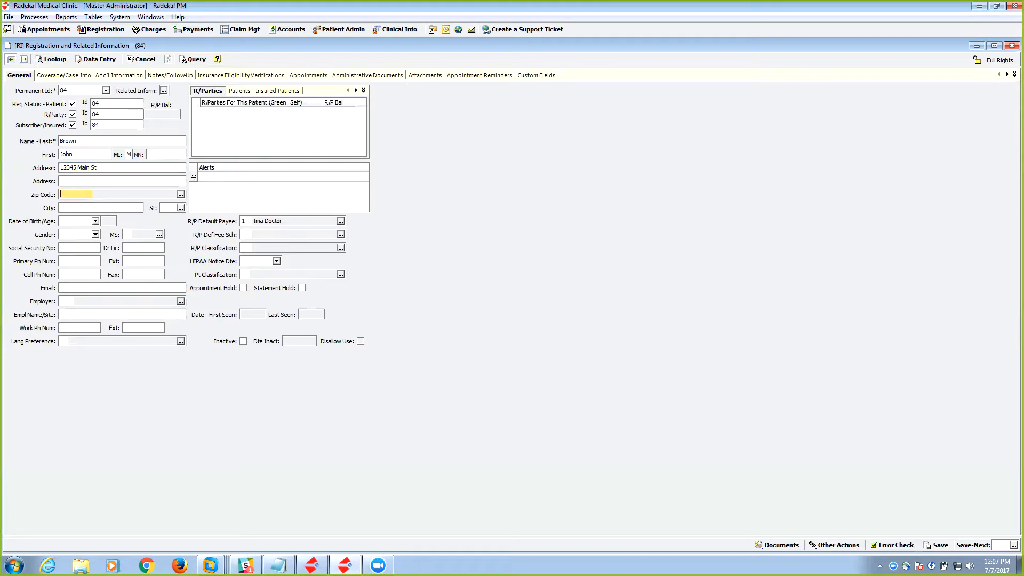
type("12345")
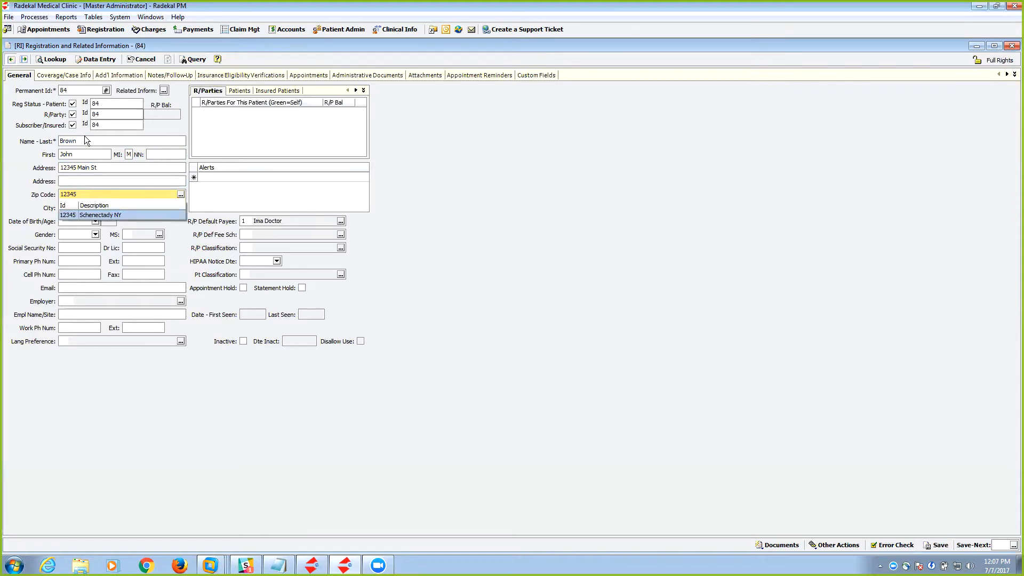
left_click(99, 215)
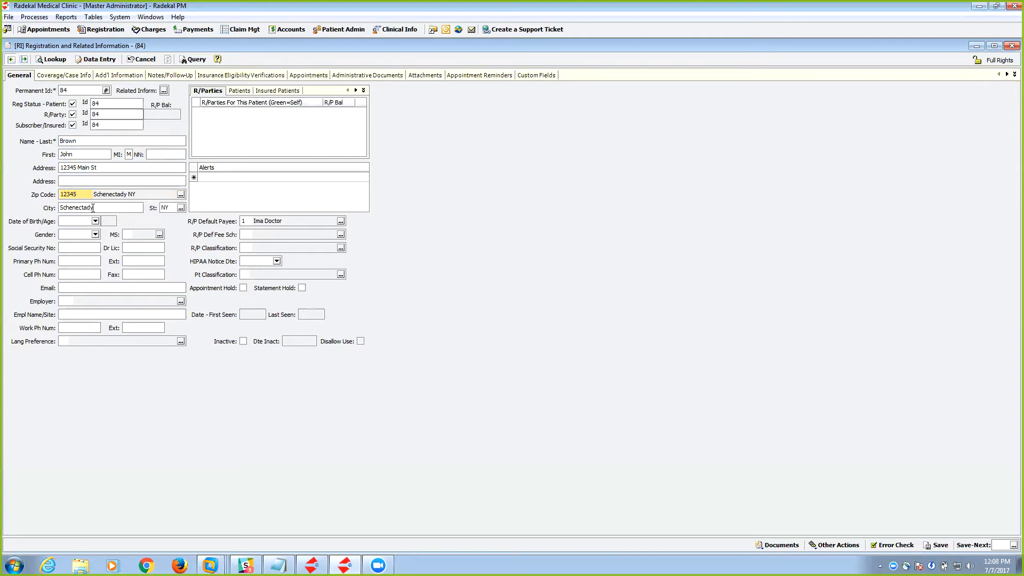
Enter the patient's date of birth and choose Male as gender.
left_click(69, 221)
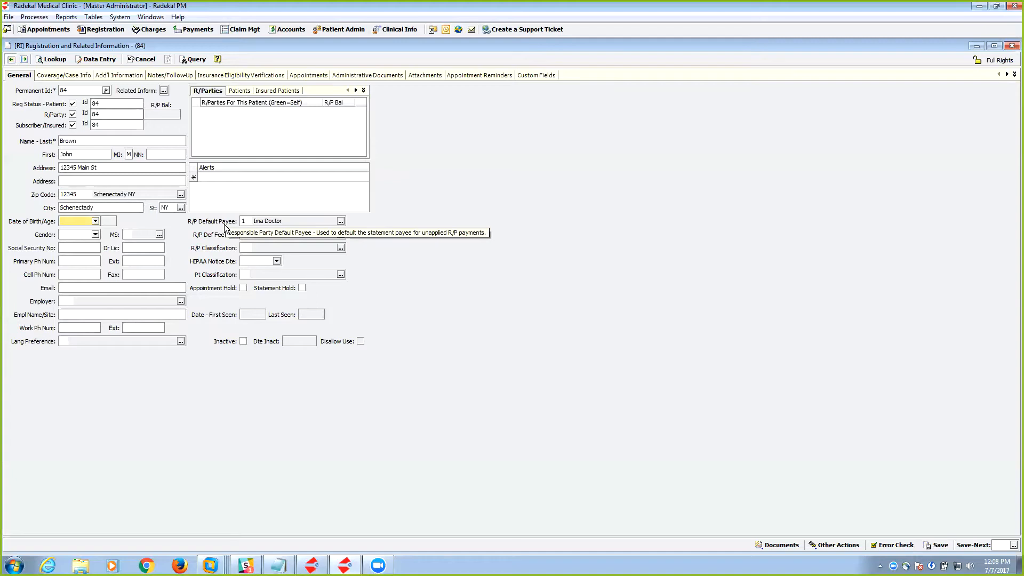
type("1/1/1981")
key("Tab")
key("m")
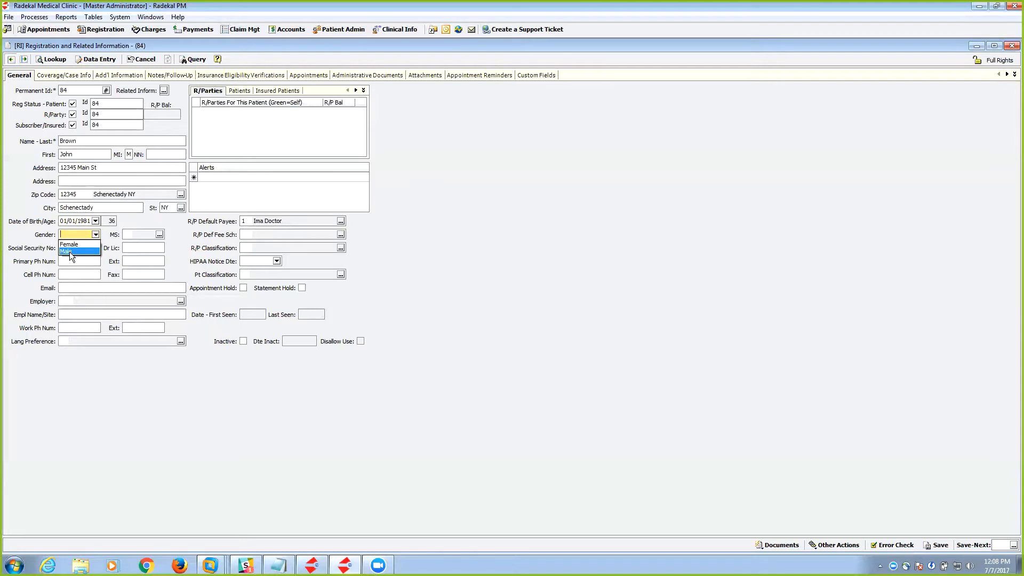
Set marital status to Married, enter the social security number, and choose English as language preference.
left_click(160, 235)
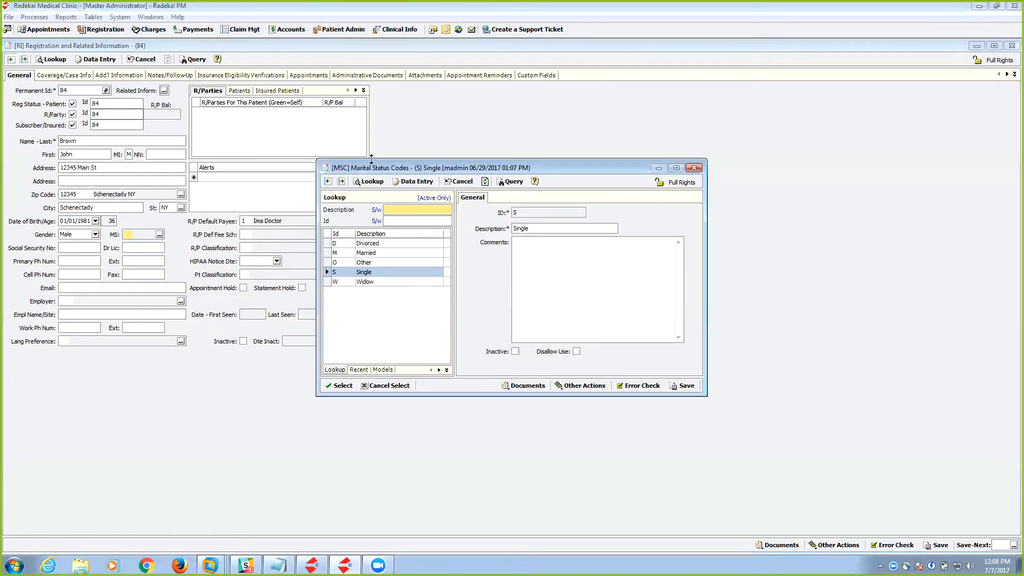
double_click(372, 253)
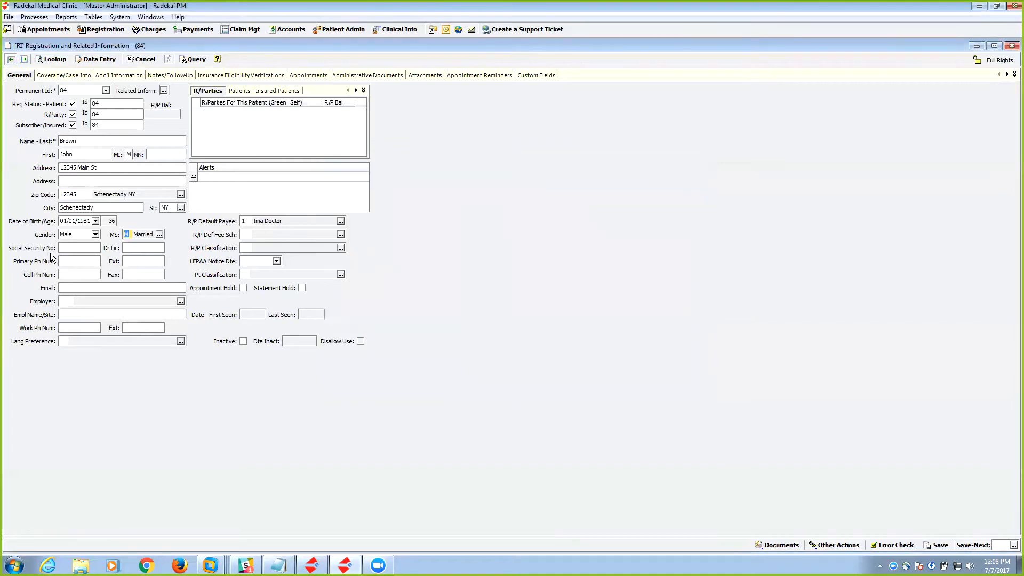
left_click(67, 247)
type("121-51-4818")
key("Tab")
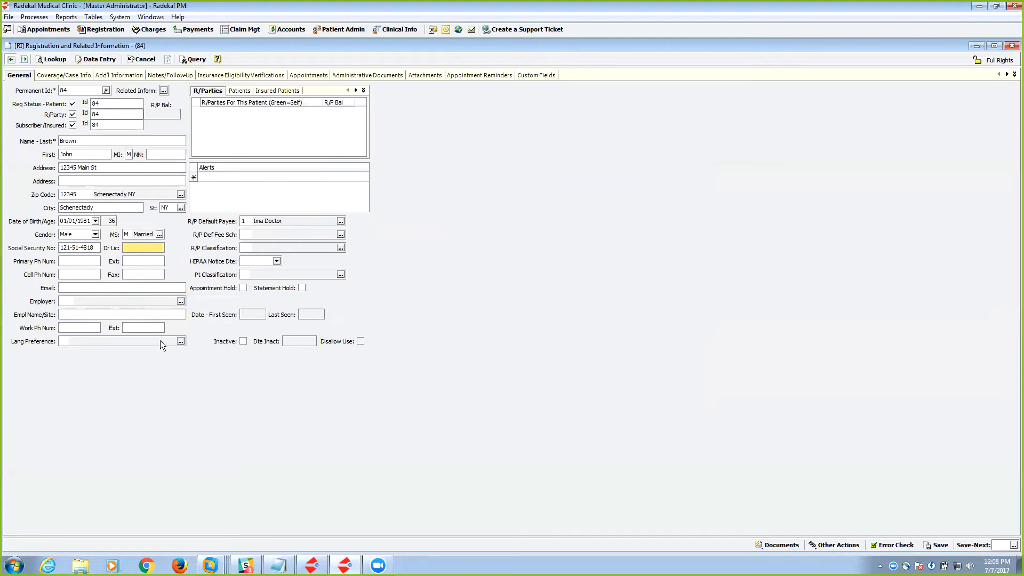
left_click(181, 341)
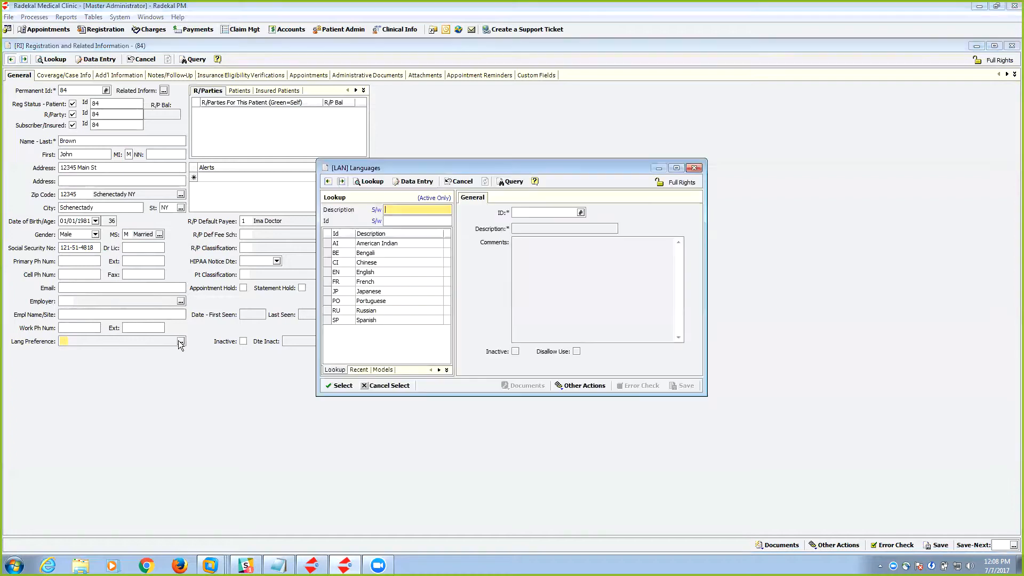
double_click(364, 273)
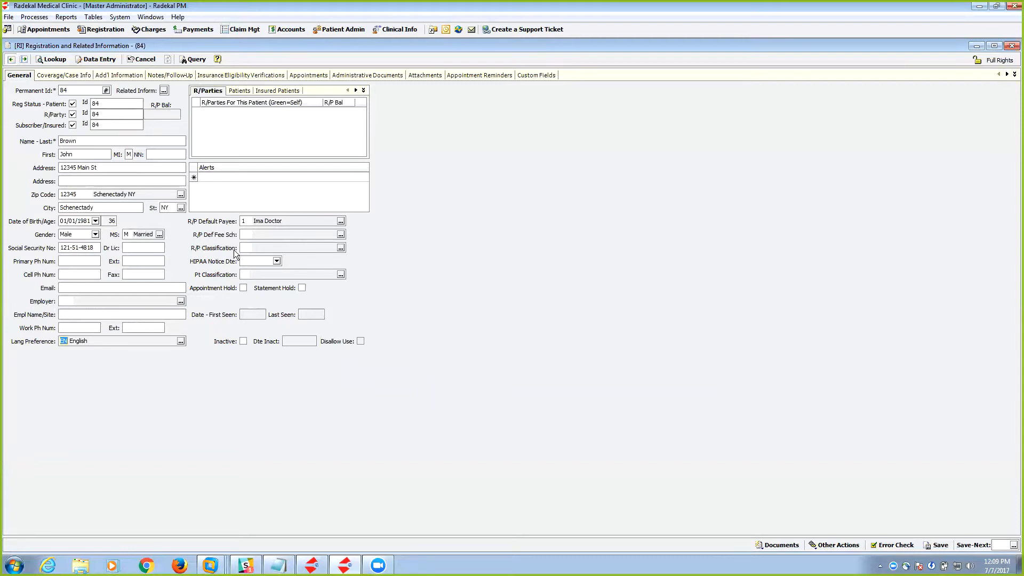
Enter D so the responsible party's default fee schedule becomes Default.
left_click(249, 233)
type("D")
key("Tab")
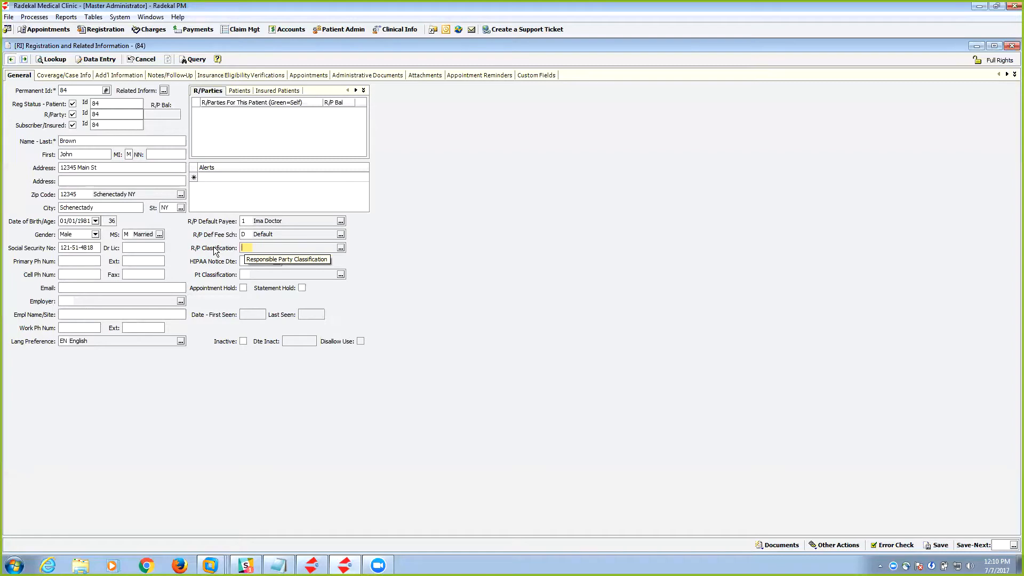
Confirm no responsible party classifications exist and set the HIPAA notice date to 07/02/17.
left_click(342, 247)
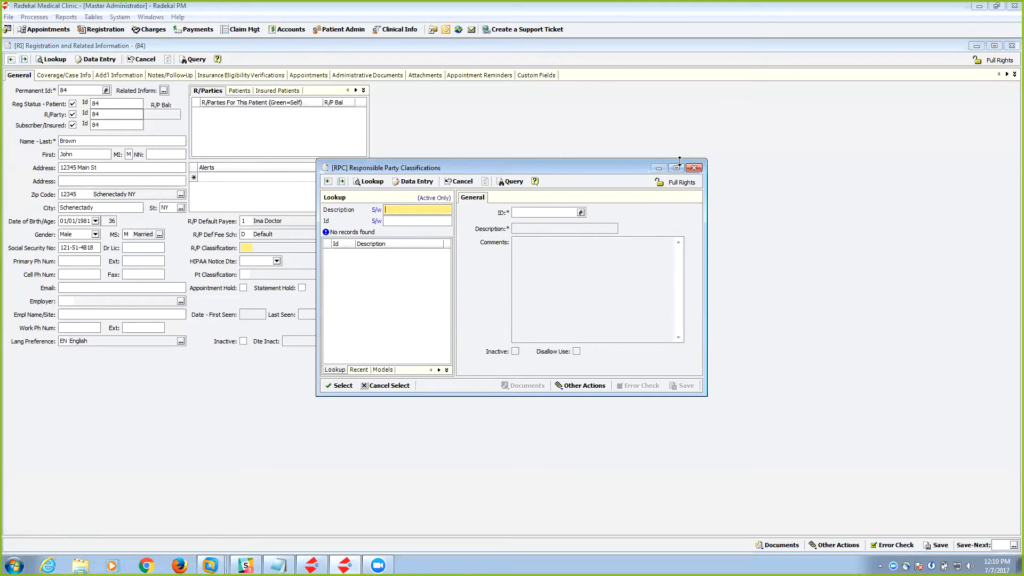
left_click(693, 169)
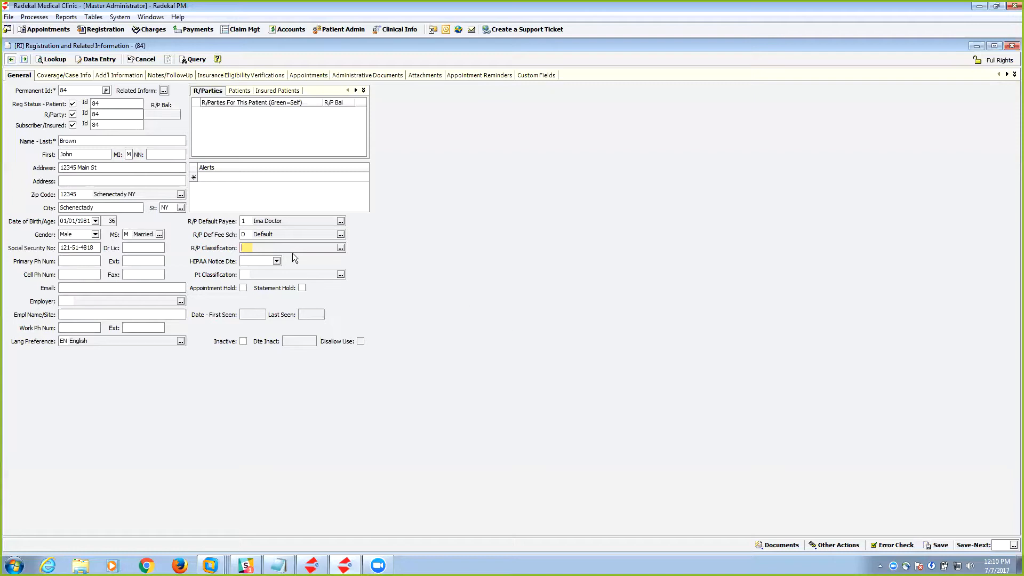
left_click(277, 261)
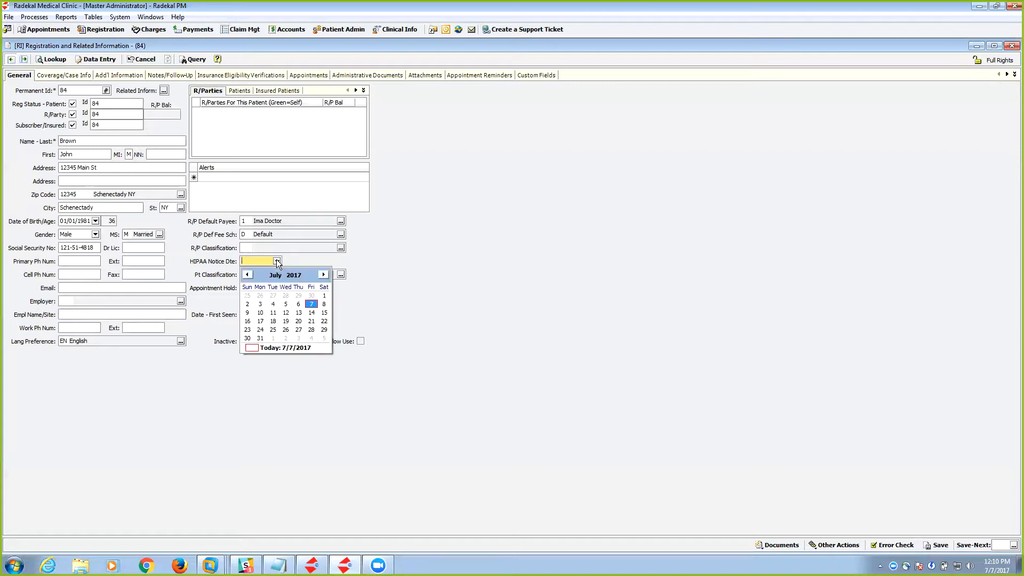
left_click(247, 305)
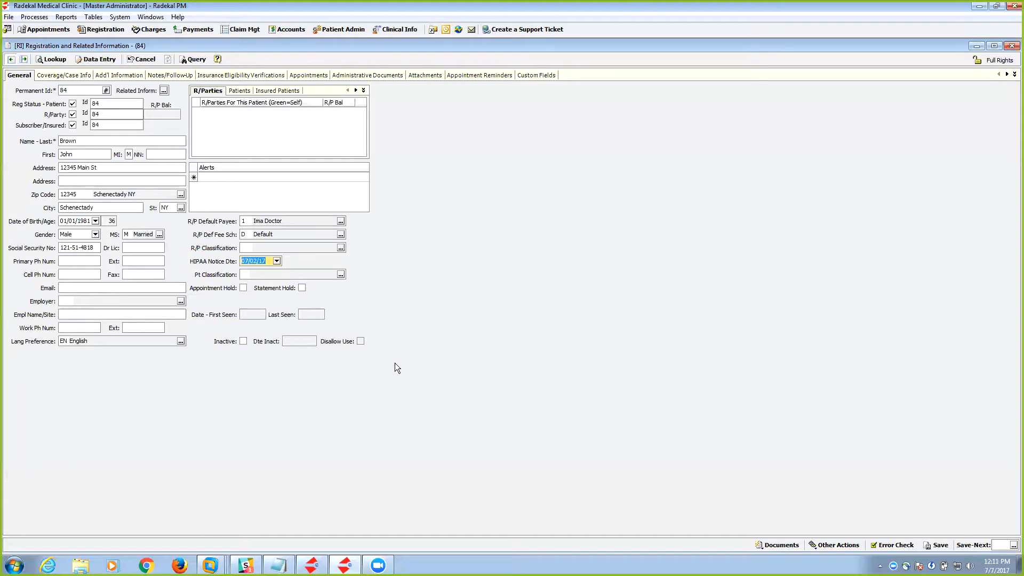
Create a coverage case titled Primary with description Aetna.
left_click(68, 75)
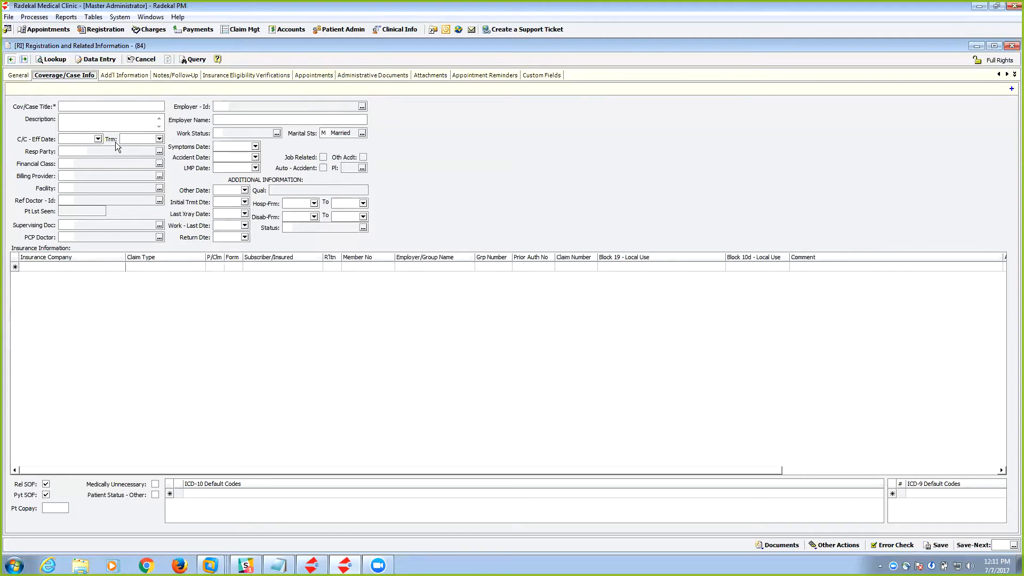
left_click(68, 105)
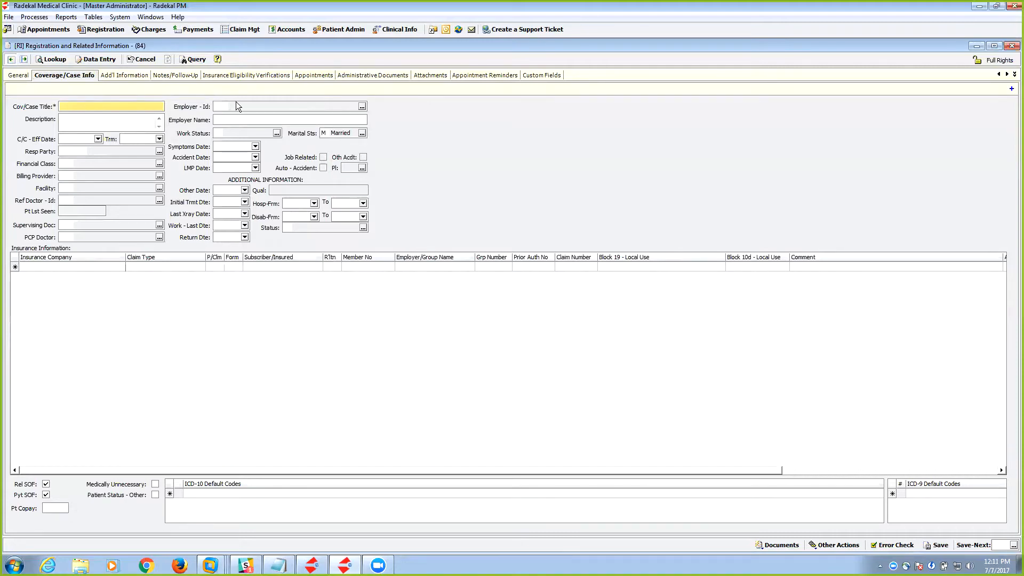
type("Primary")
key("Tab")
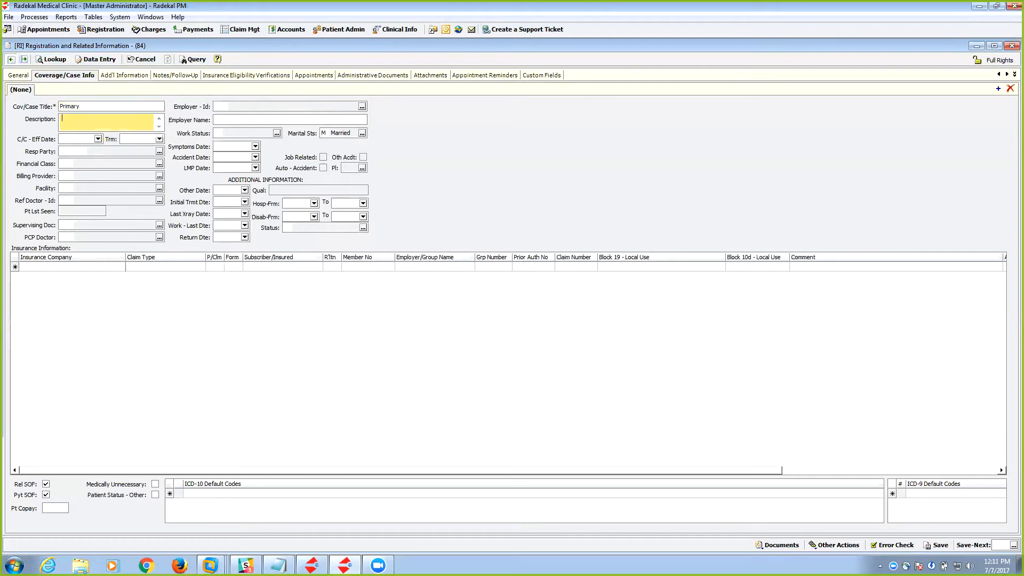
type("Aetna")
key("Tab")
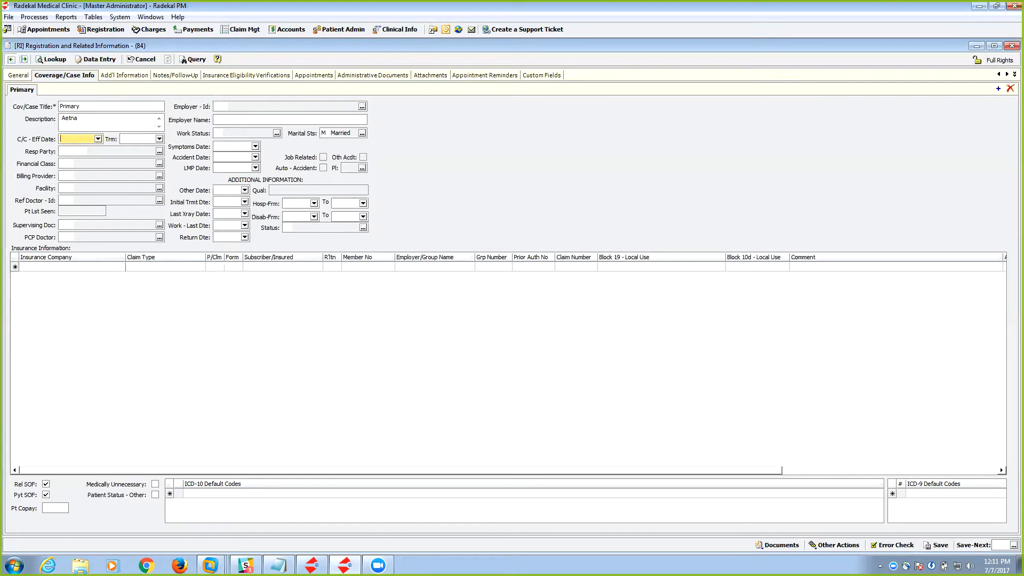
Enter 3 as the coverage's billing provider and view its provider record.
key("Tab")
key("Tab")
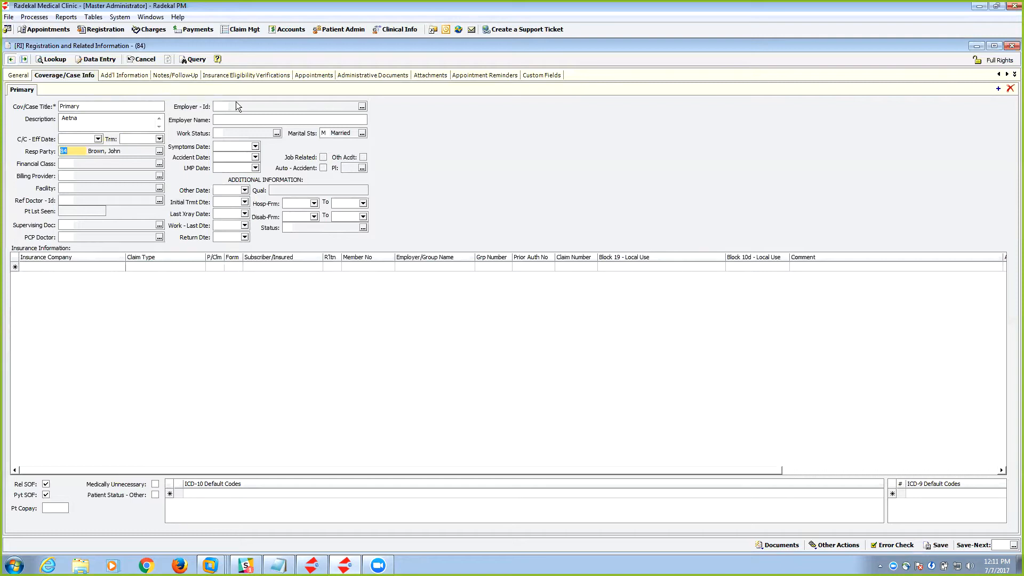
key("Tab")
key("Tab")
type("3")
key("Tab")
left_click(159, 176)
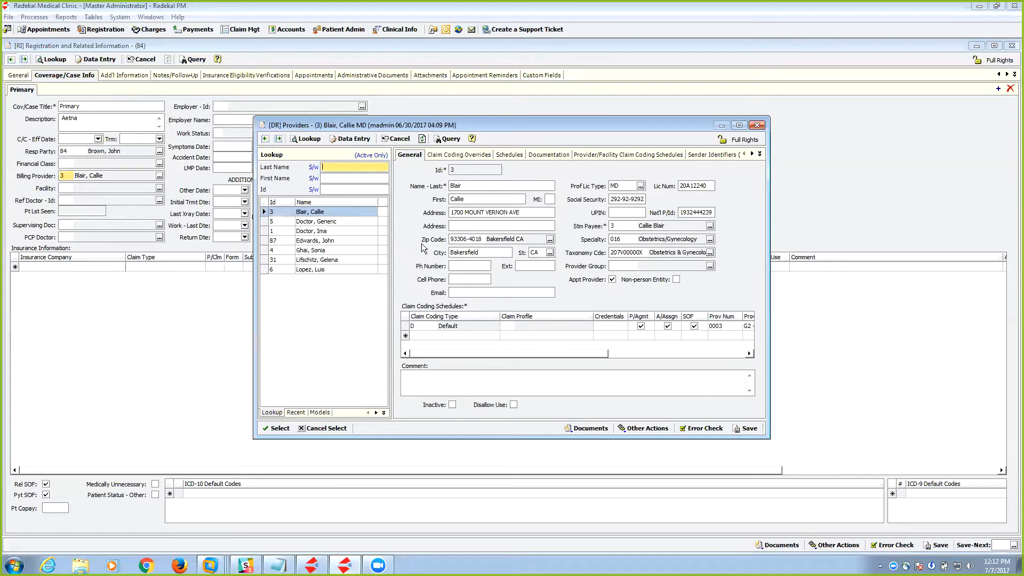
left_click(756, 126)
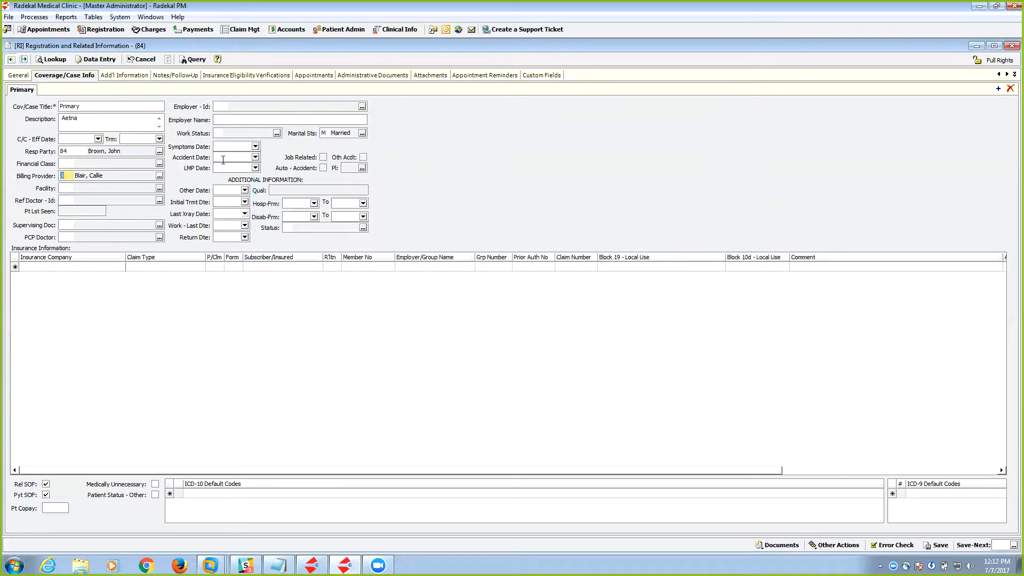
Choose facility 1, Radekal Medical Clinic, from the Facilities lookup for the Aetna coverage.
left_click(65, 190)
left_click(160, 188)
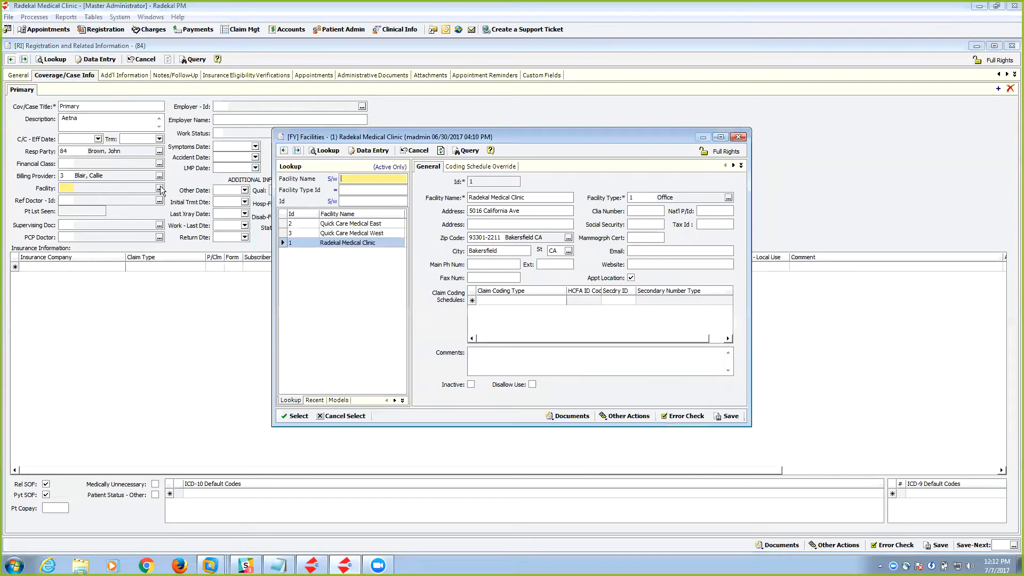
double_click(303, 244)
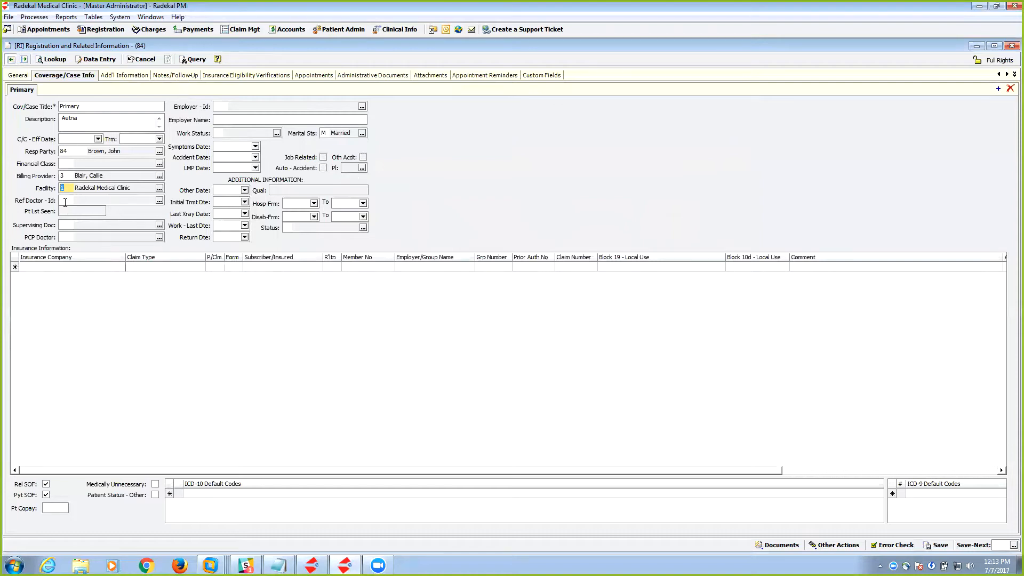
Select Aetna from the Insurance Companies lookup as the coverage's insurer.
left_click(55, 268)
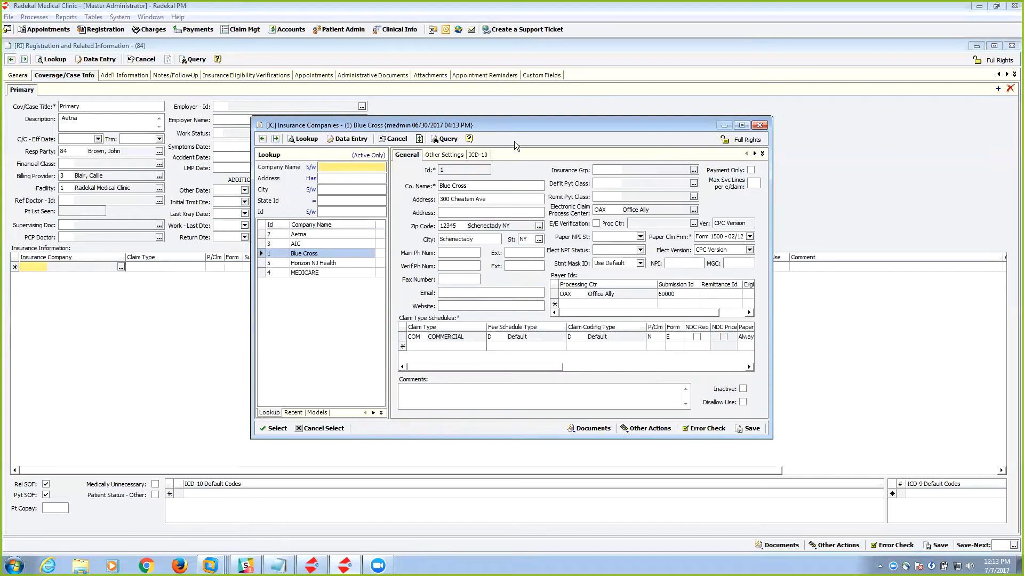
left_click_drag(538, 125, 525, 123)
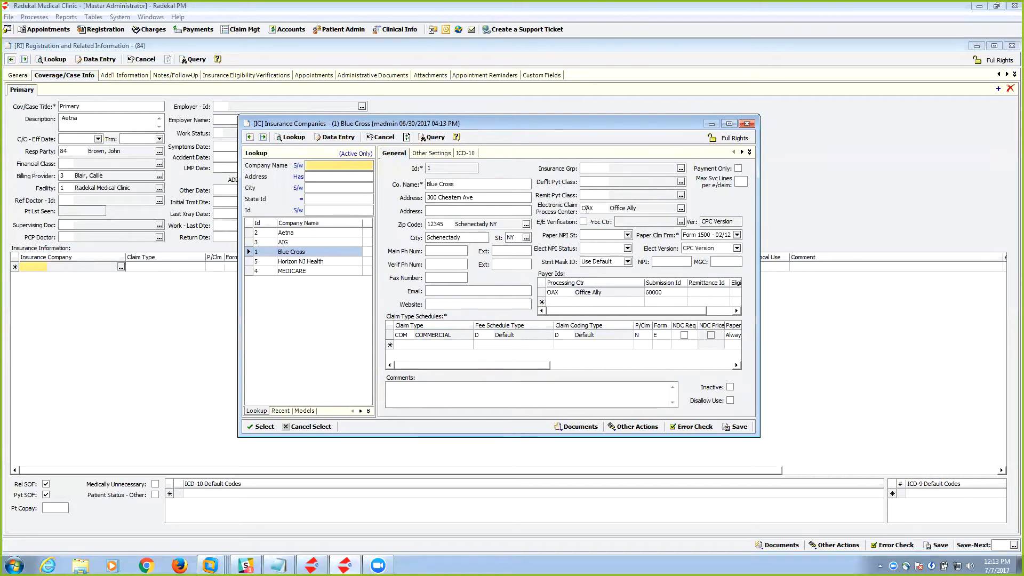
left_click(294, 233)
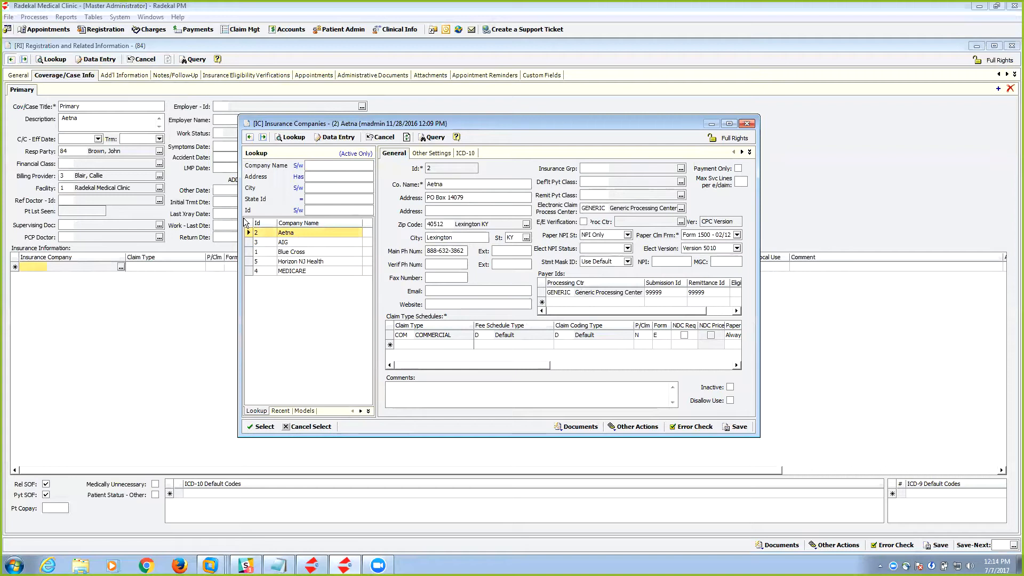
double_click(287, 233)
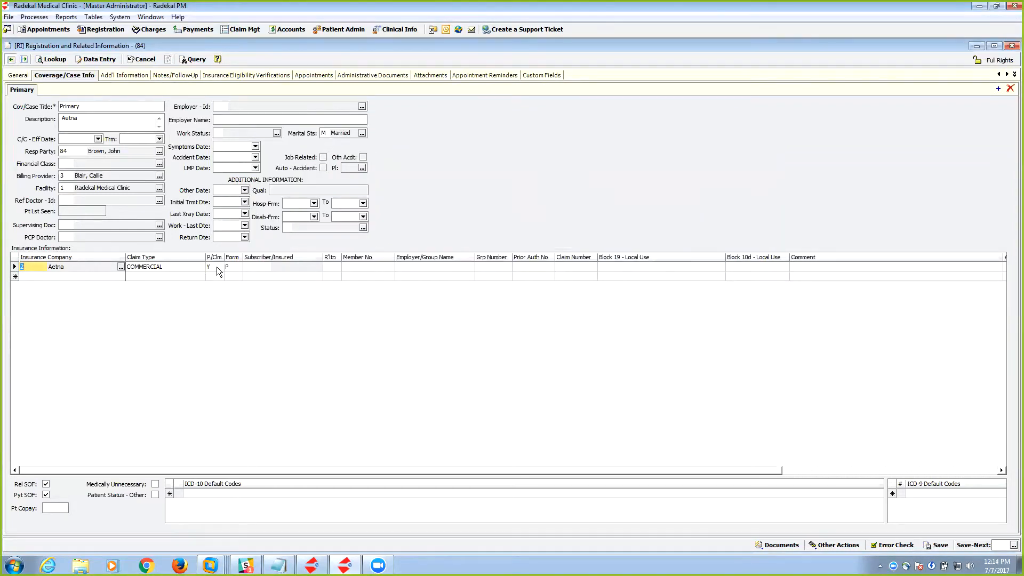
Mark the patient as self subscriber and enter the member and group numbers.
left_click(250, 267)
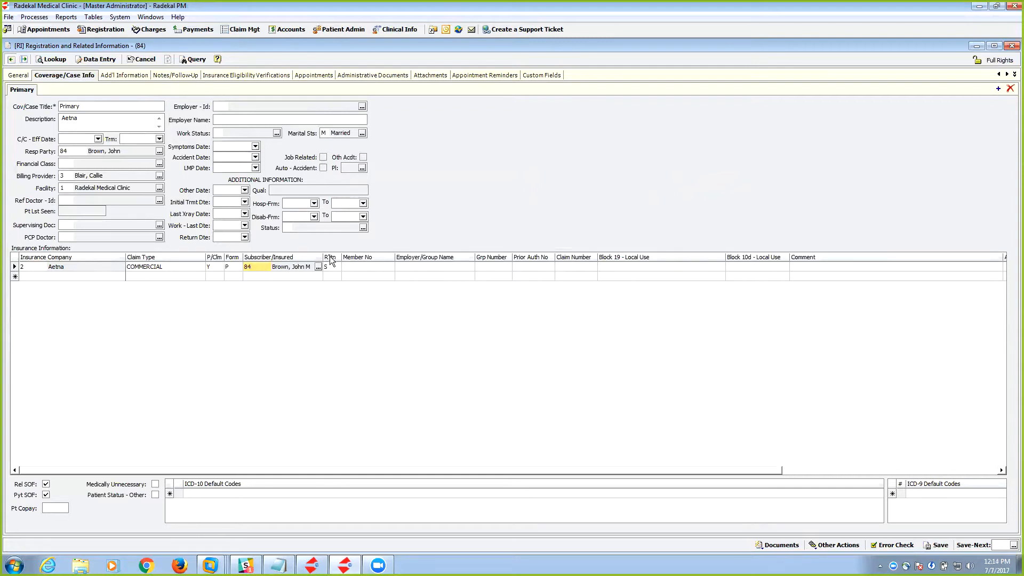
left_click(348, 267)
type("151235")
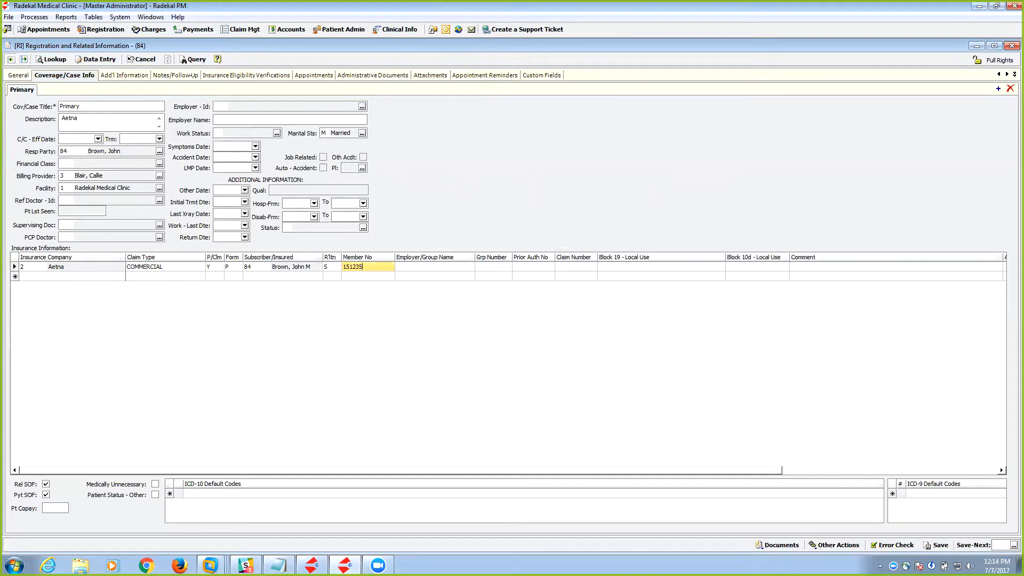
left_click(486, 267)
type("GT2436")
Add a second coverage titled Workers Comp with the same responsible party.
left_click(998, 89)
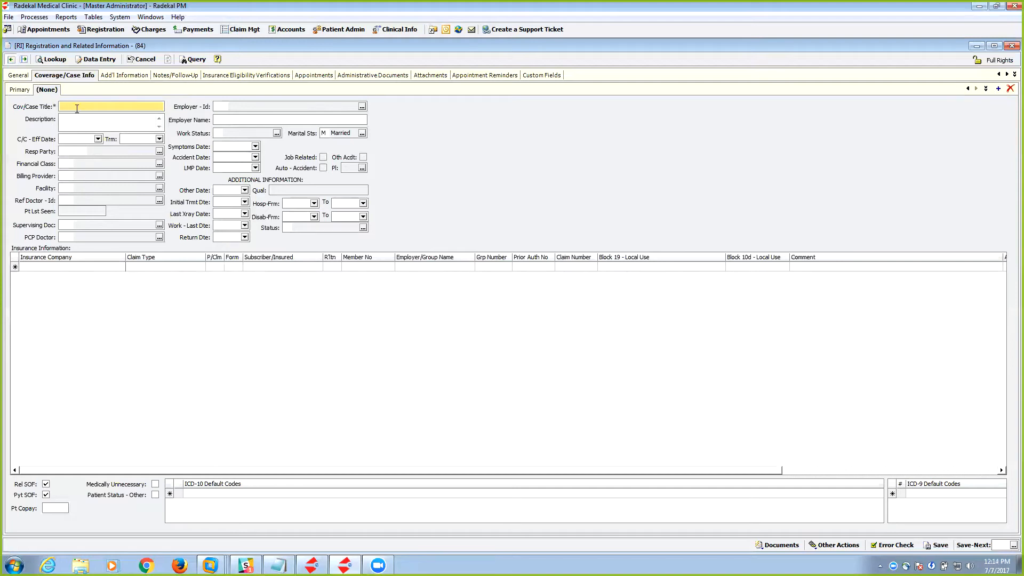
type("Workers Comp")
key("Tab")
key("Tab")
key("Tab")
key("Tab")
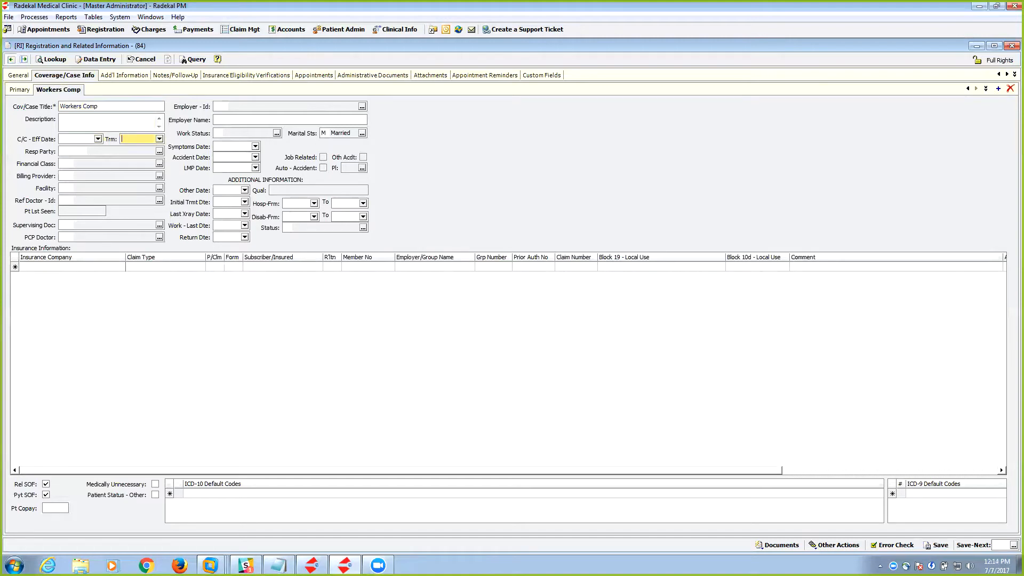
key("BackSpace")
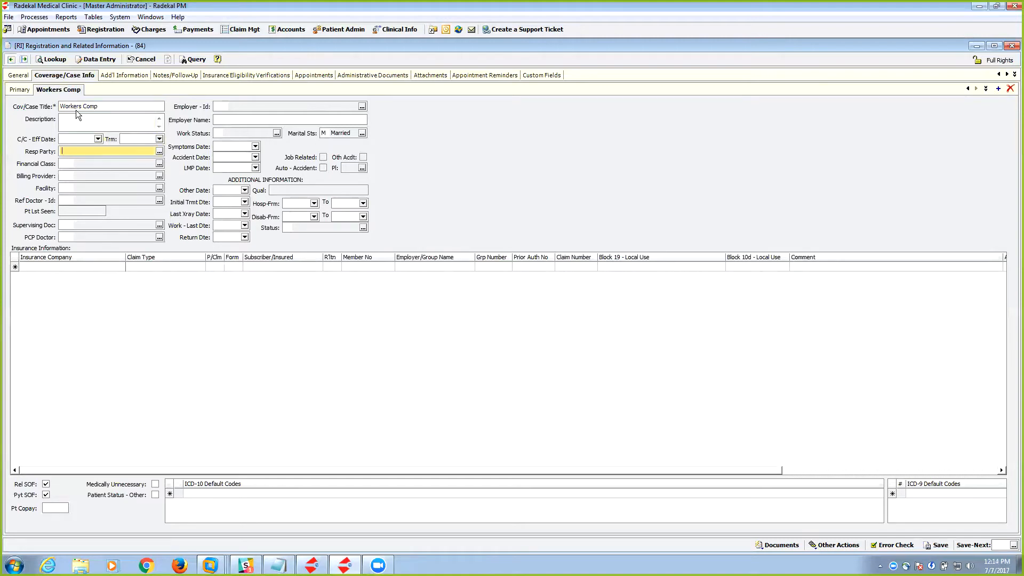
type("84")
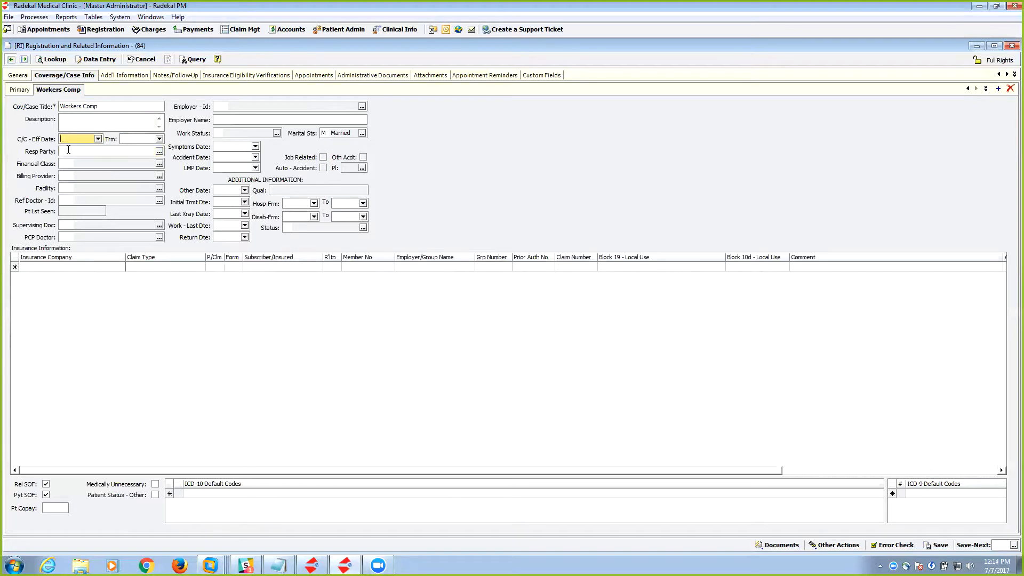
Give Workers Comp billing provider 3 and facility 1, then show Additional Information.
left_click(66, 176)
type("3")
left_click(65, 188)
type("1")
key("Tab")
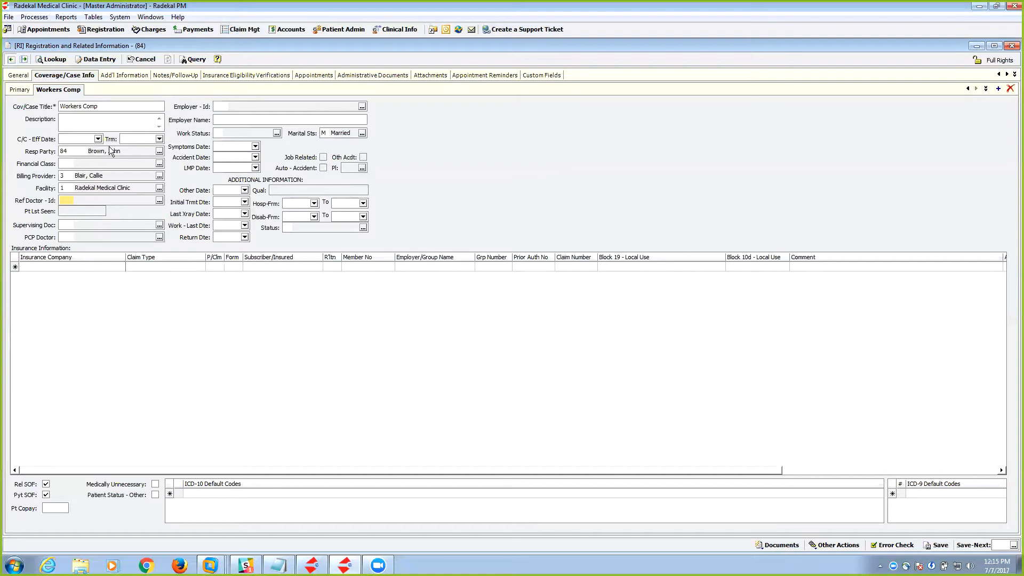
left_click(114, 75)
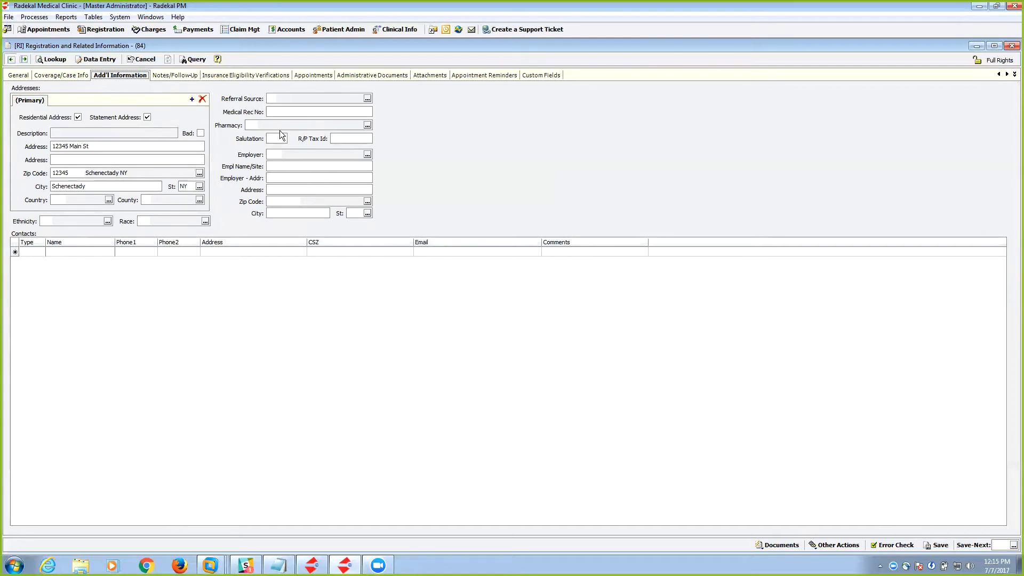
Step through the Notes/Follow-Up, Eligibility Verifications and Appointments pages to reach Attachments.
left_click(177, 76)
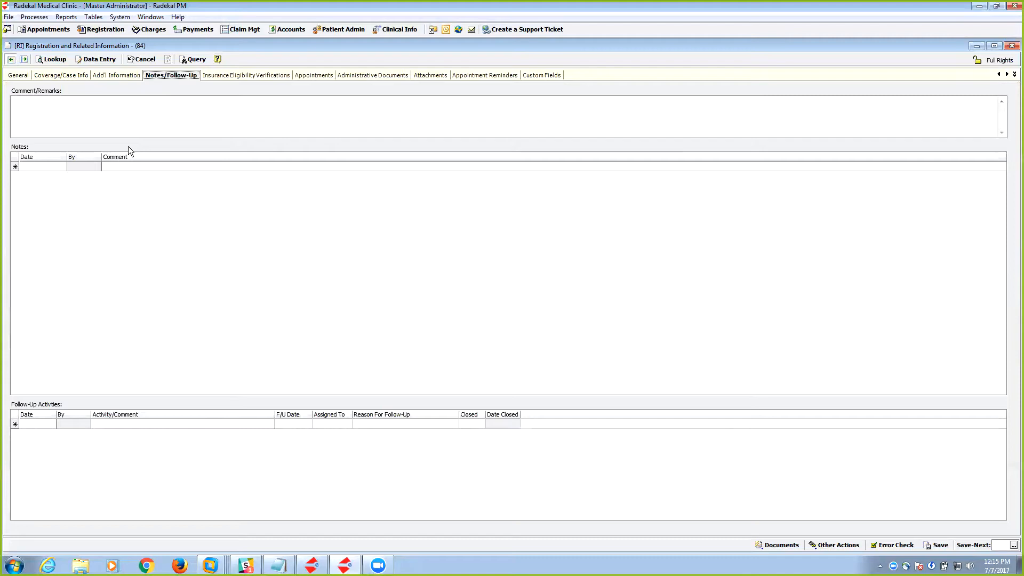
left_click(240, 77)
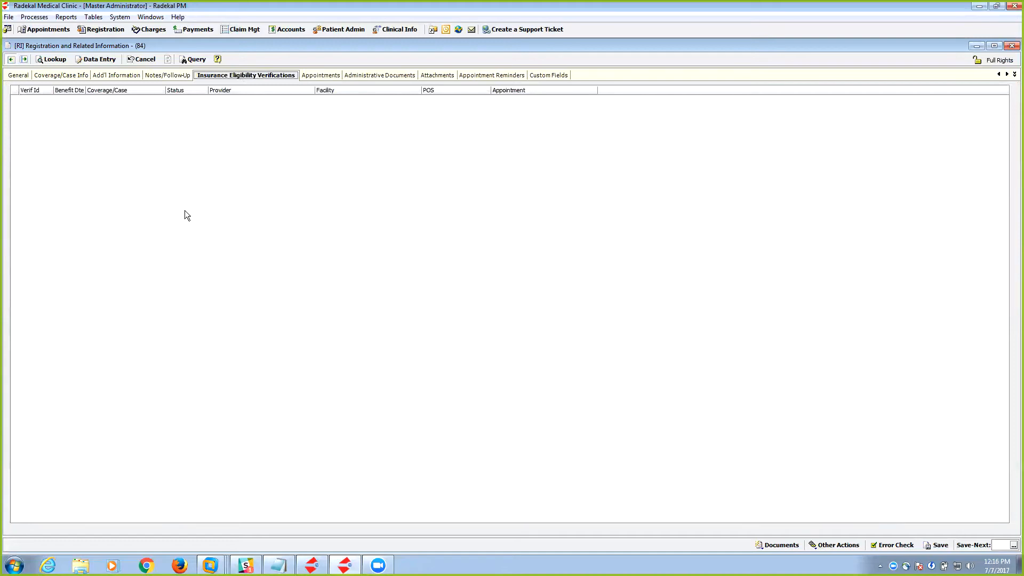
left_click(319, 75)
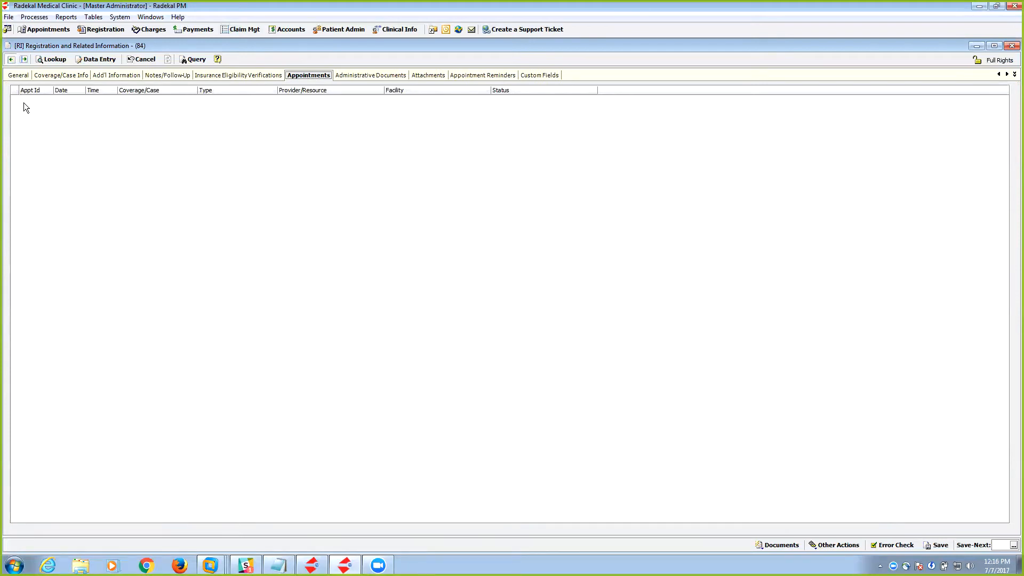
left_click(421, 77)
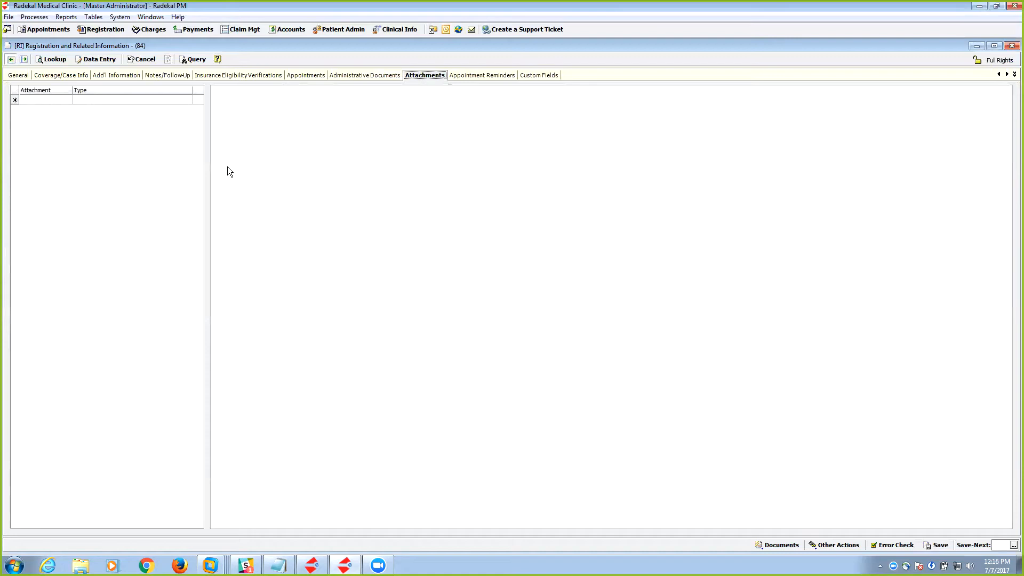
Attach the Penguins picture from Sample Pictures as a new attachment.
left_click(46, 100)
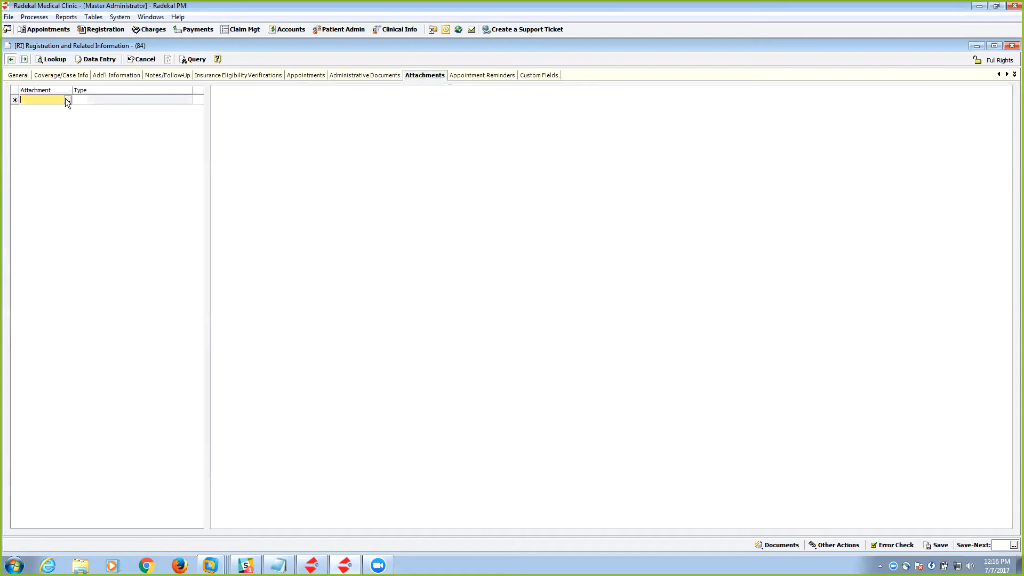
left_click(68, 101)
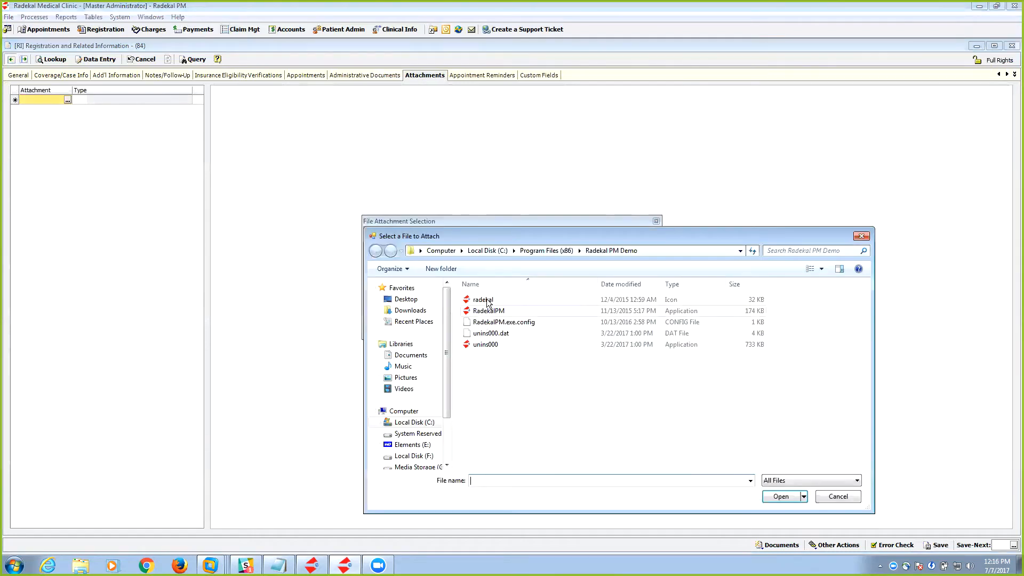
left_click(405, 378)
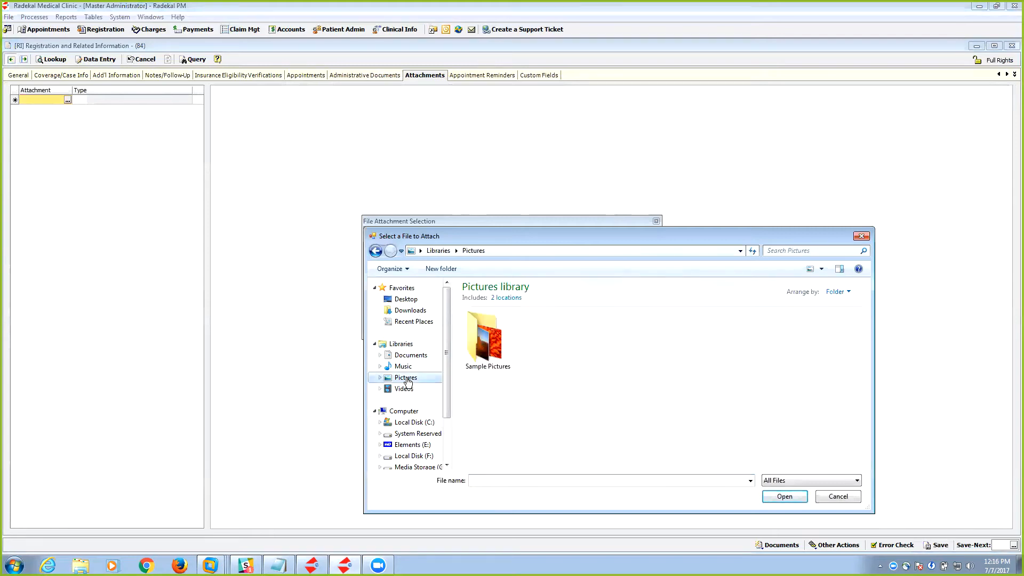
double_click(486, 339)
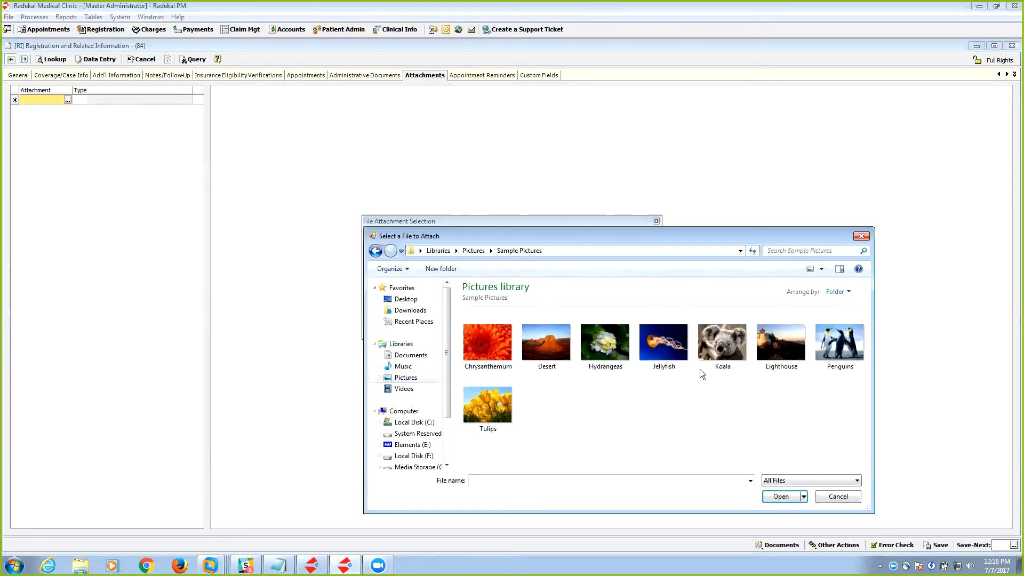
left_click(839, 349)
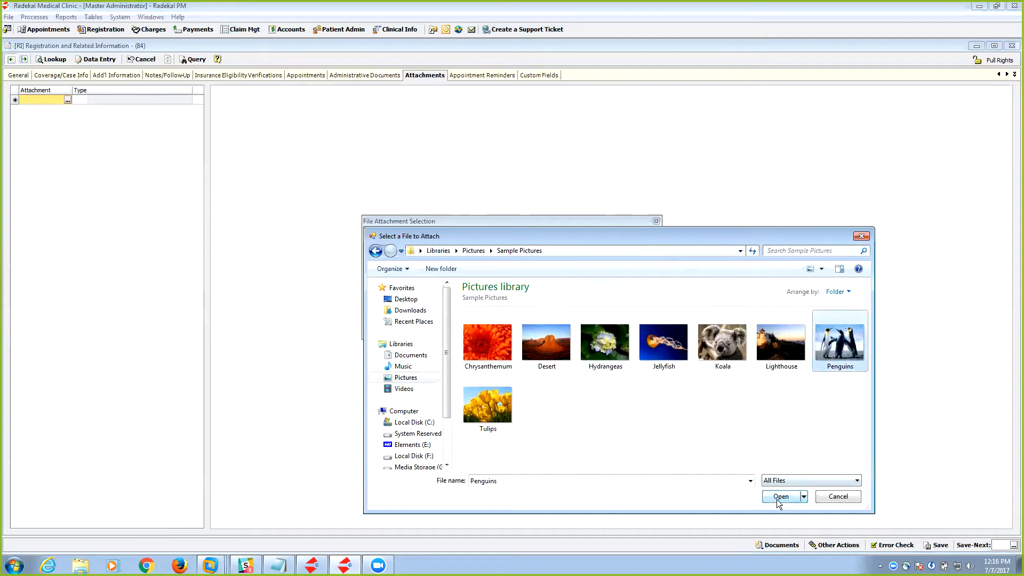
left_click(776, 498)
left_click(592, 328)
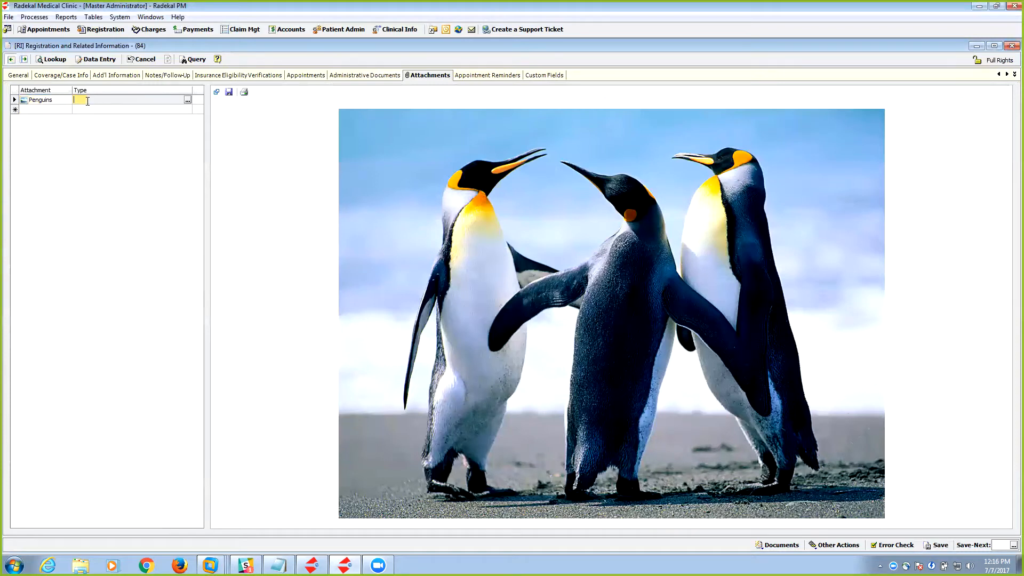
Set the Penguins attachment's type to P Picture.
left_click(187, 100)
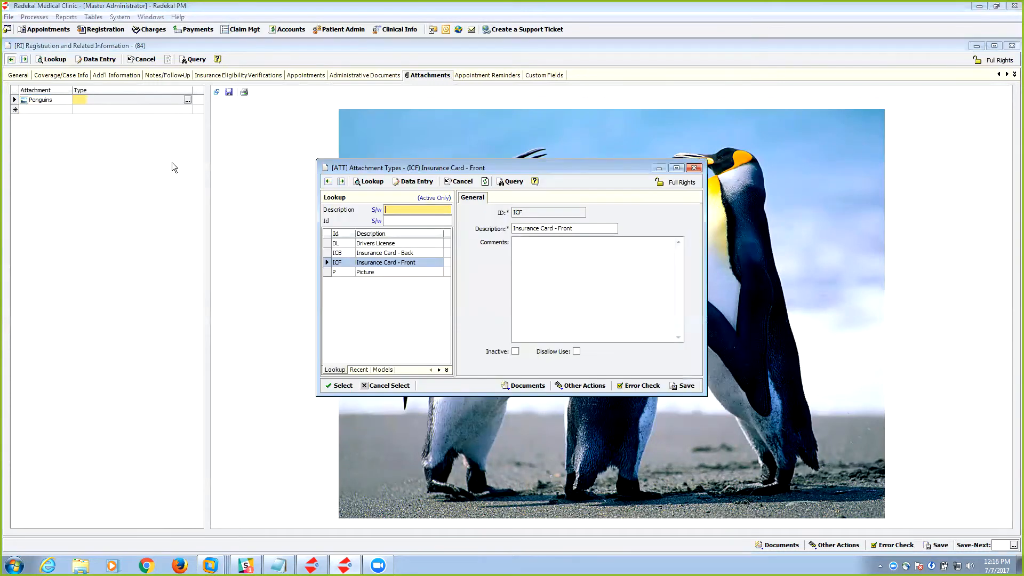
left_click(363, 272)
double_click(363, 272)
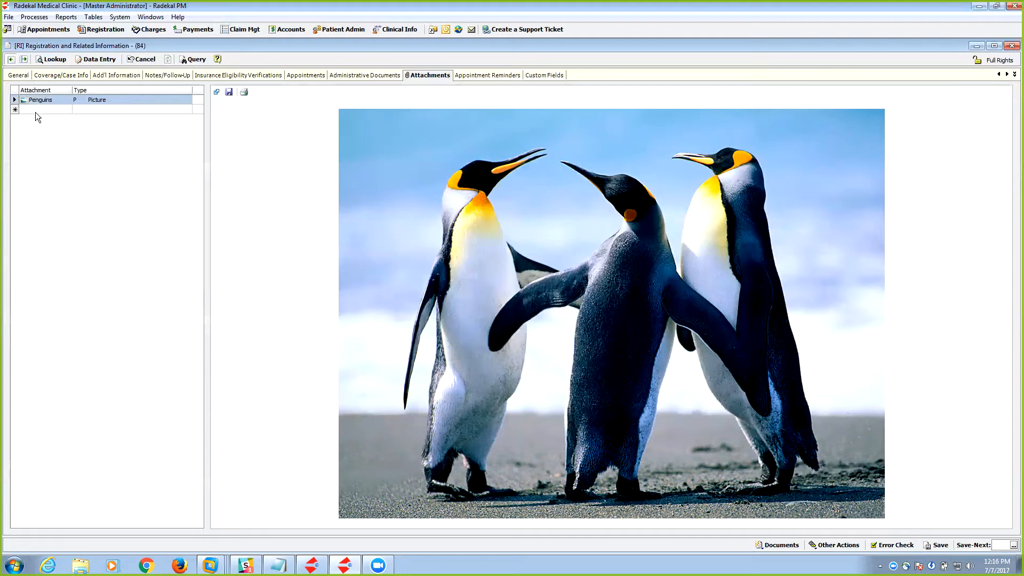
Delete the Penguins attachment row and confirm the removal.
right_click(14, 101)
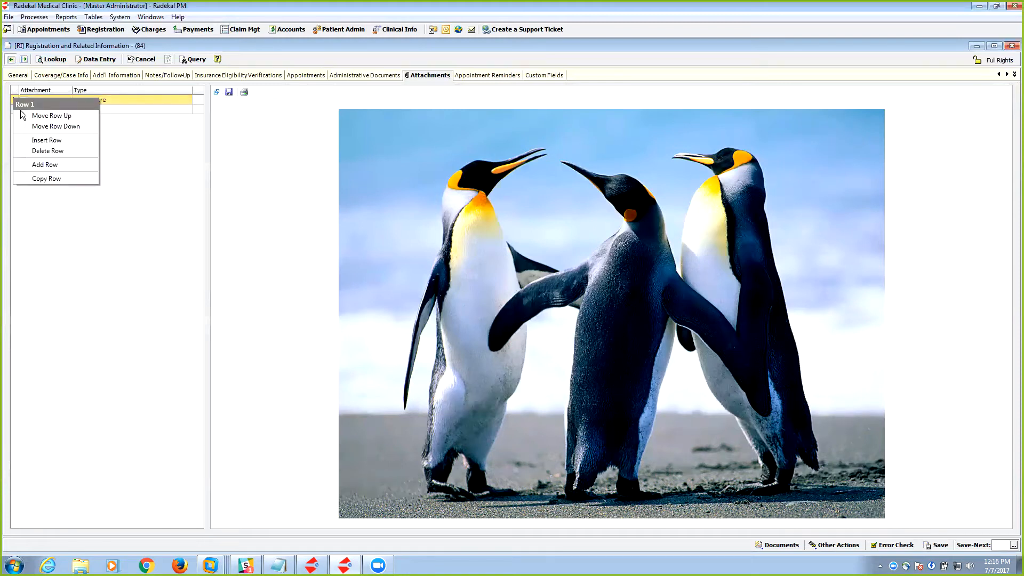
left_click(39, 153)
left_click(524, 314)
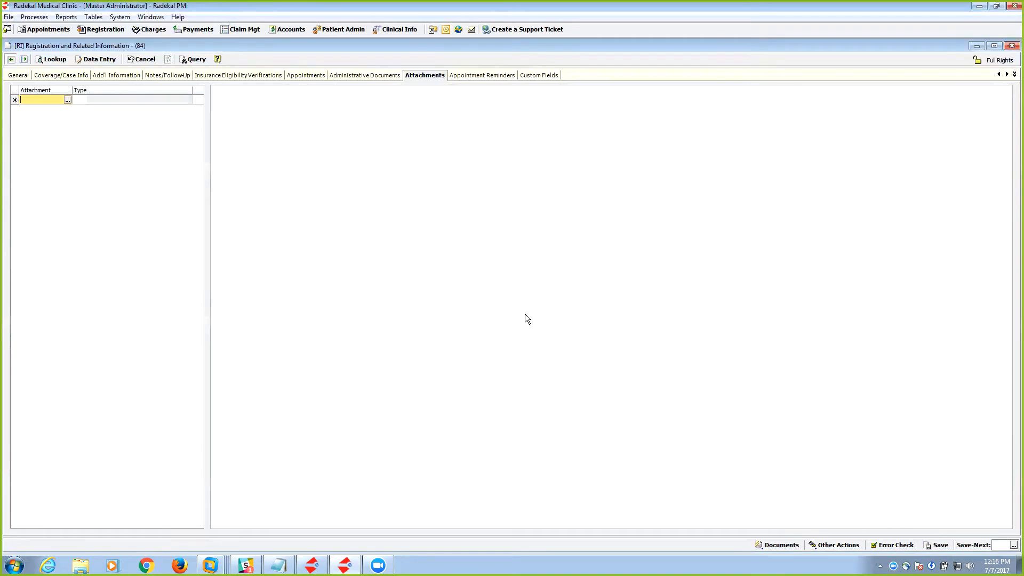
Check the Appointment Reminders settings, then return to the General page.
left_click(473, 76)
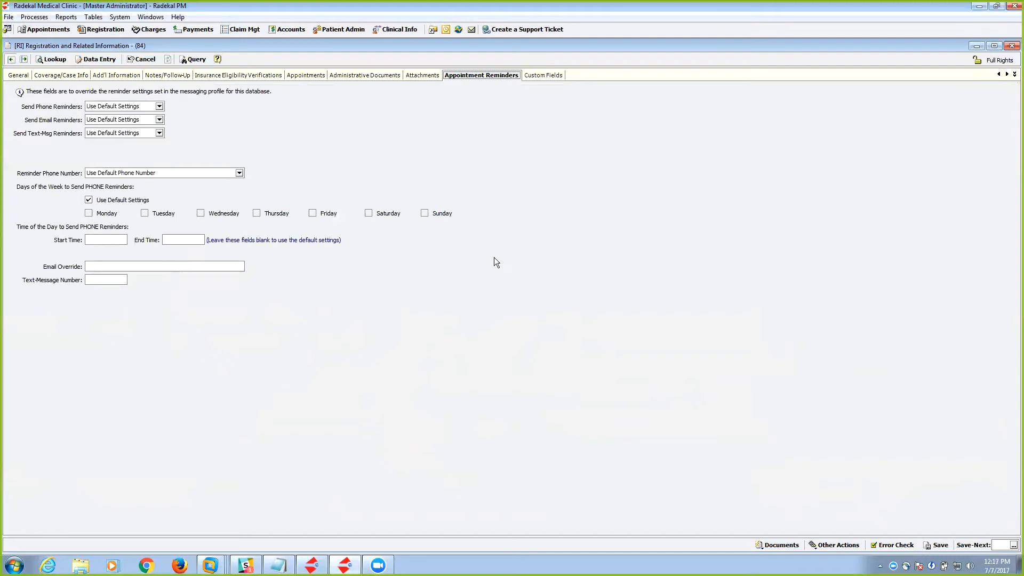
left_click(18, 75)
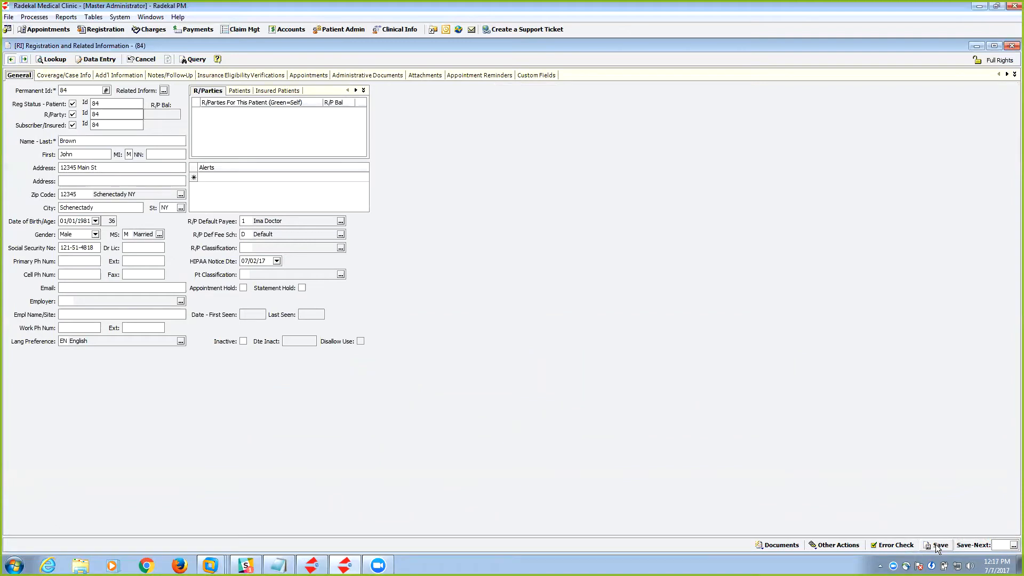
Clear the HIPAA notice date, re-pick 06/26/17 from the calendar, and save the registration.
left_click(228, 256)
key("Delete")
left_click(940, 547)
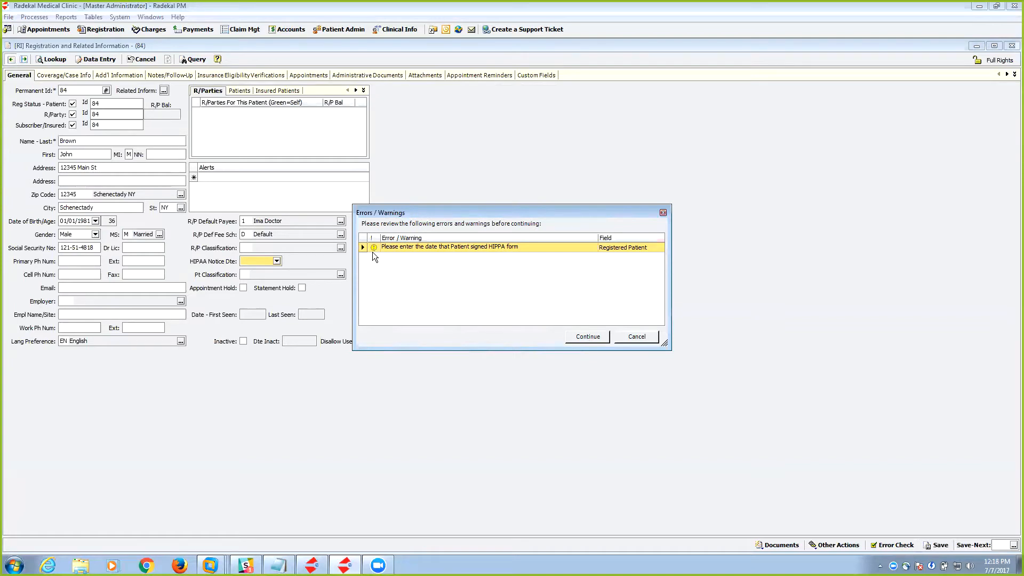
left_click(637, 339)
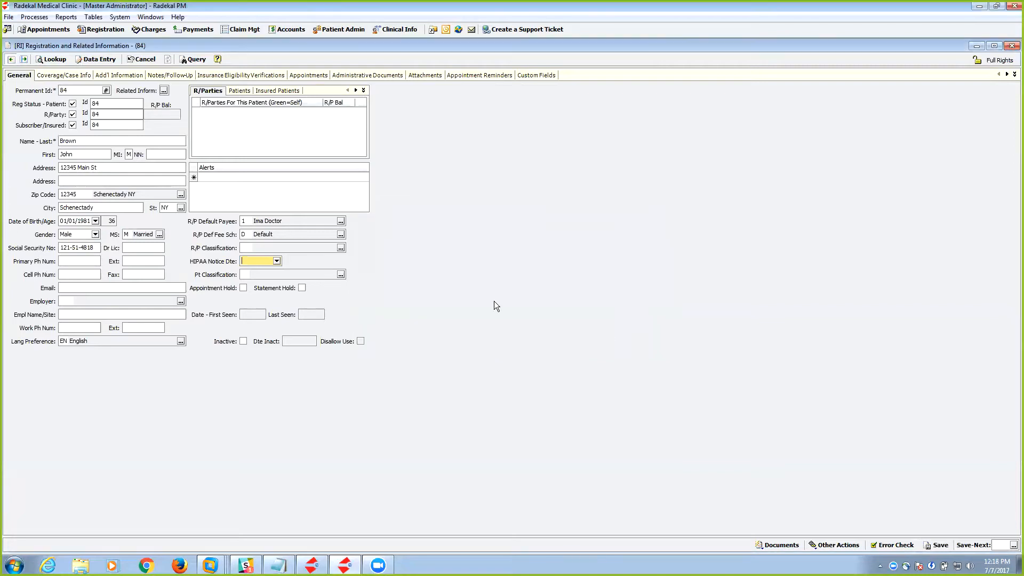
left_click(276, 261)
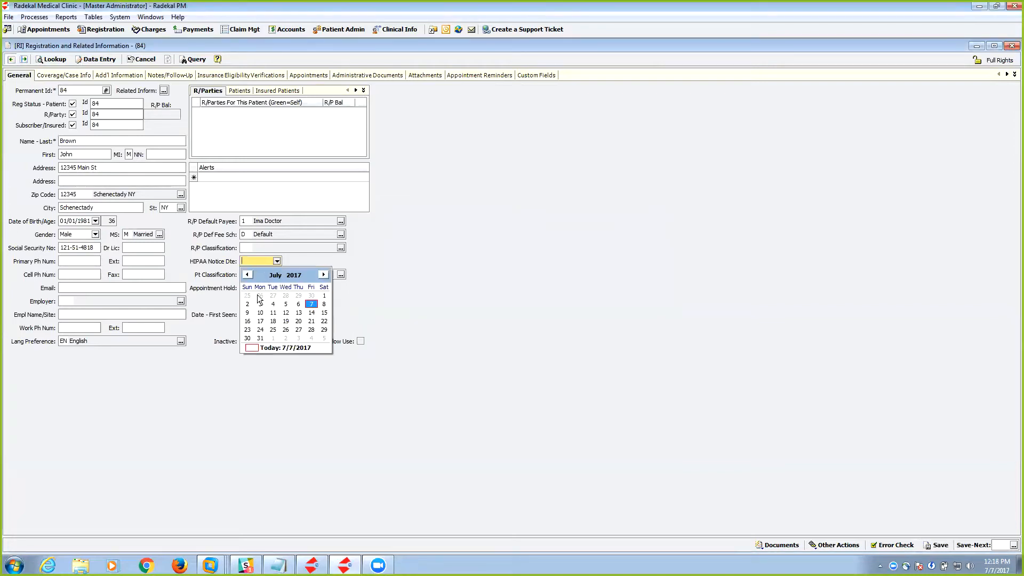
left_click(261, 300)
left_click(940, 546)
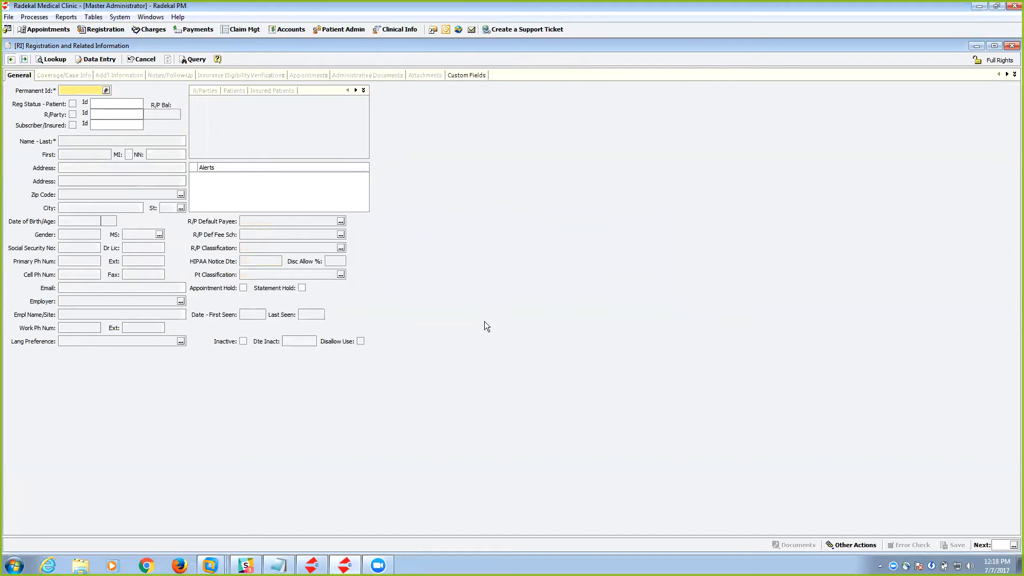
Open the Appointment Scheduler, hiding two providers and the Quick Care Medical East and West facilities.
left_click(39, 28)
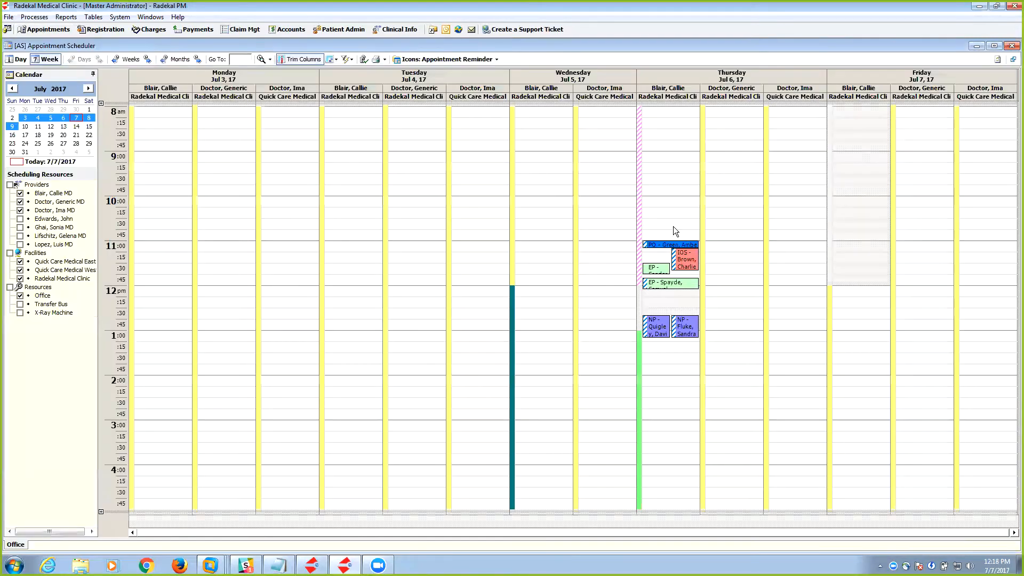
left_click(20, 202)
left_click(20, 210)
left_click(21, 262)
left_click(20, 270)
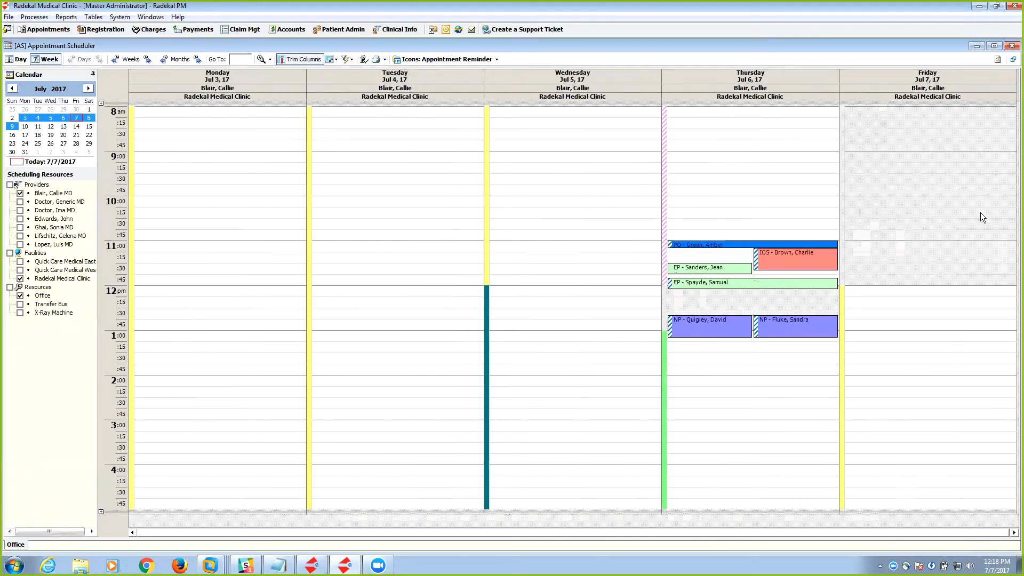
Start a Friday 07/07/2017 12:00 PM appointment for the patient with Primary coverage.
left_click(907, 293)
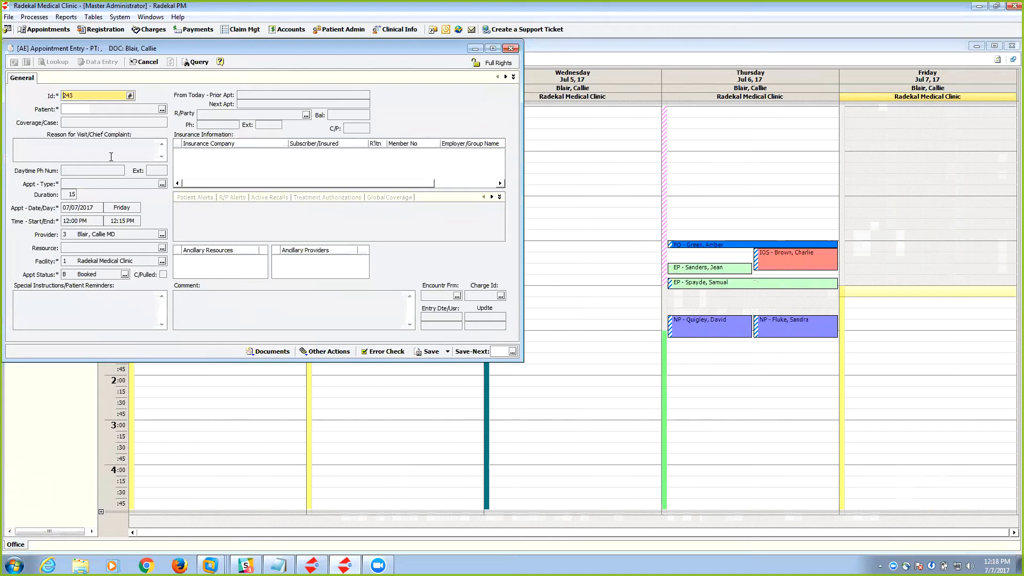
left_click(74, 108)
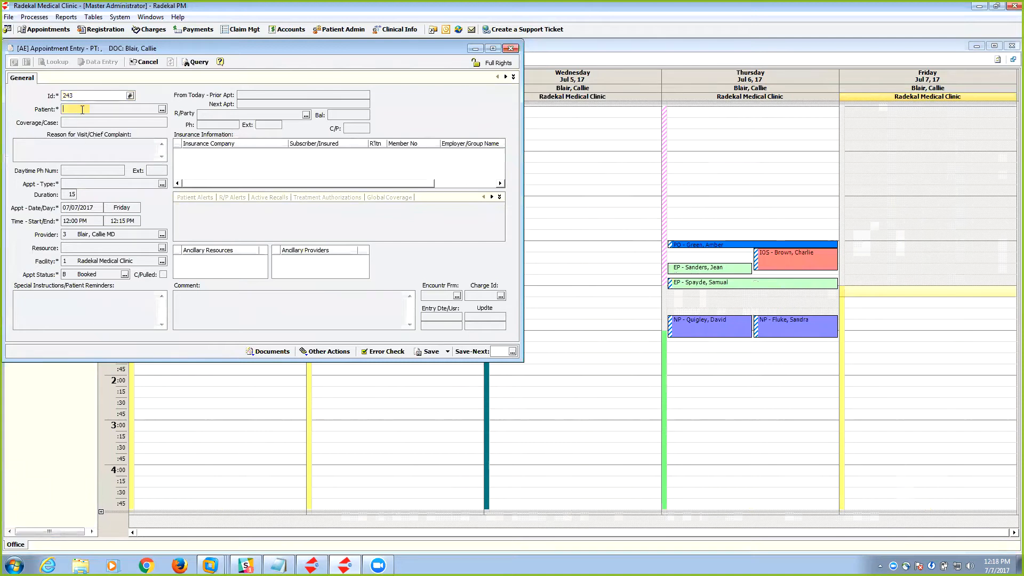
type("bro")
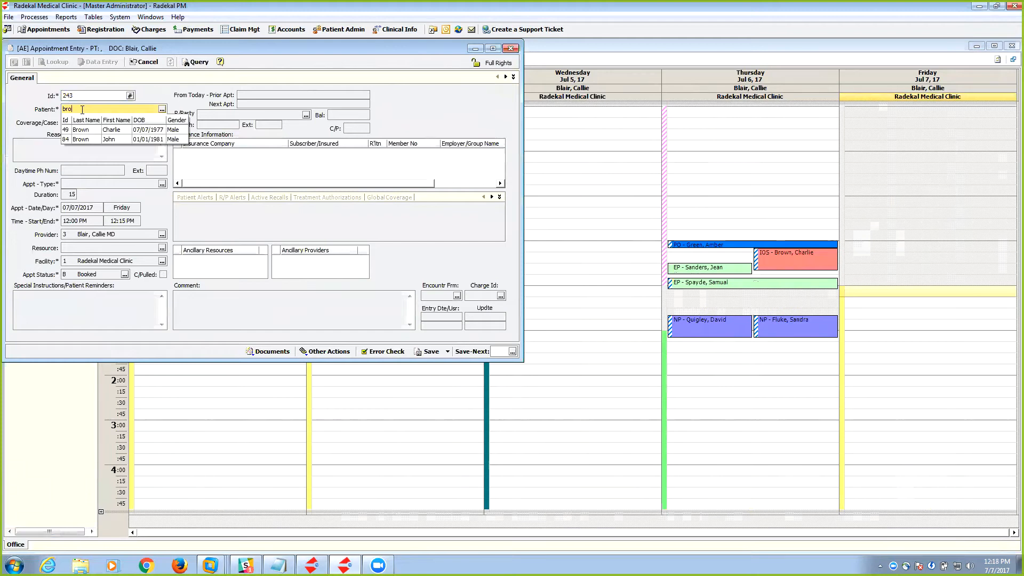
left_click(112, 138)
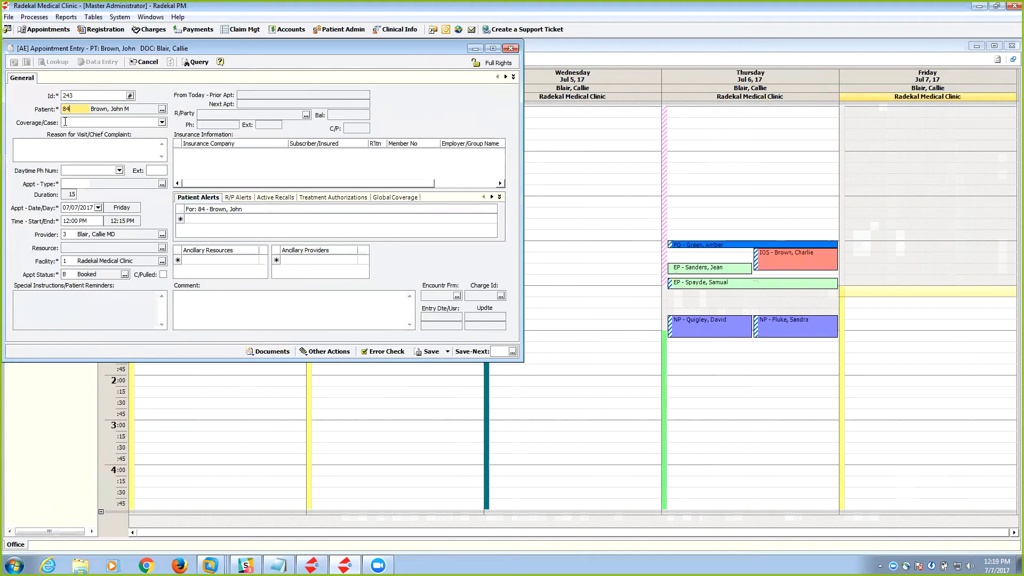
left_click(162, 122)
left_click(83, 132)
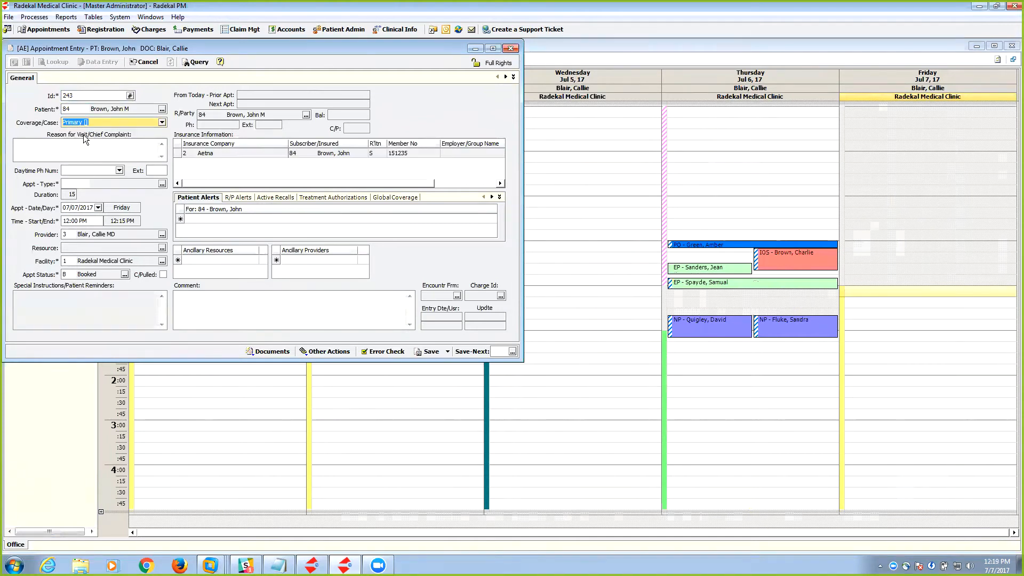
left_click(72, 184)
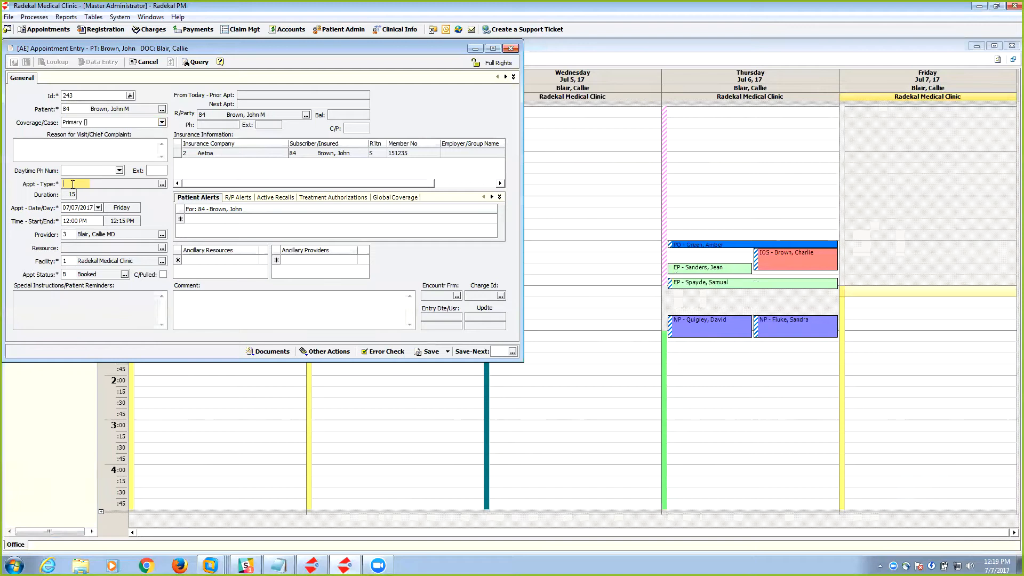
Set the appointment type to EP Est Patient and save the appointment.
left_click(162, 184)
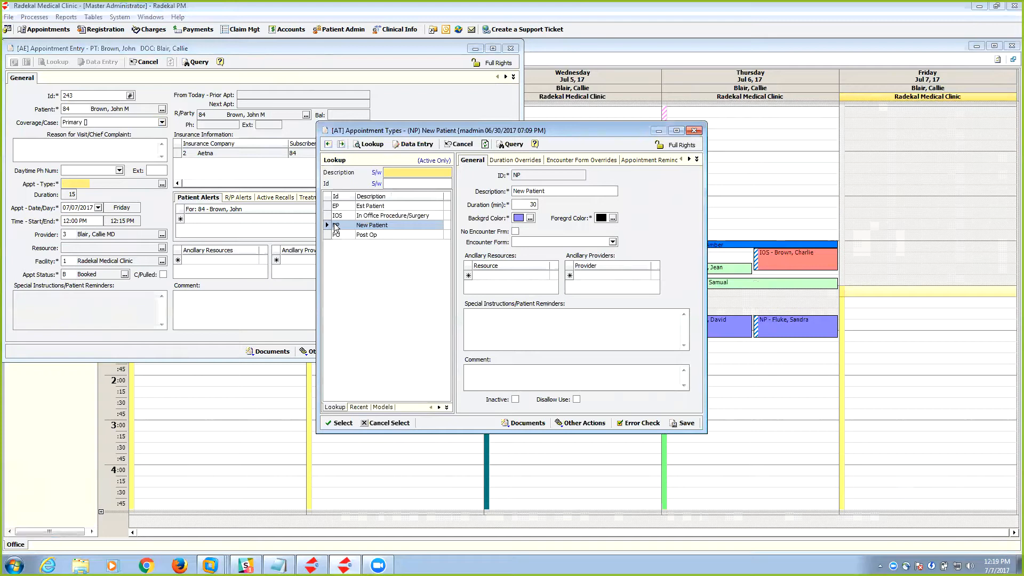
double_click(328, 207)
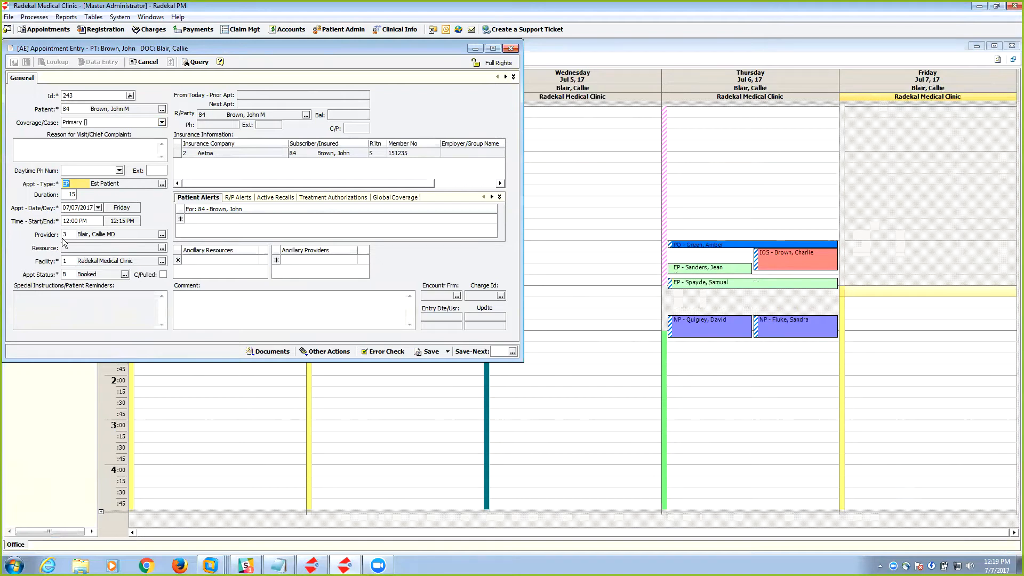
left_click(426, 351)
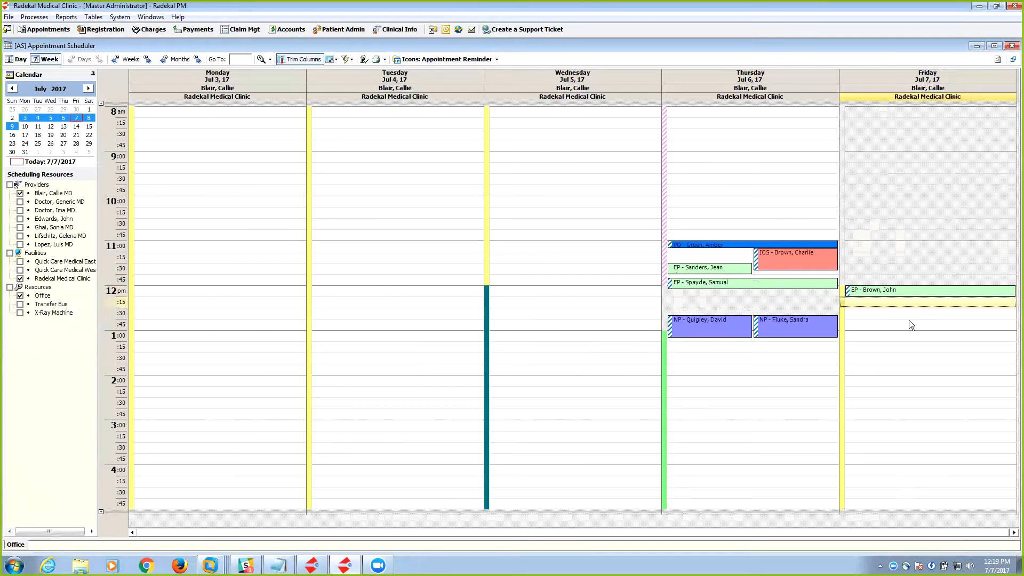
Drag the Friday EP appointment from the 12:00 PM slot to 3:00 PM.
mouse_move(904, 291)
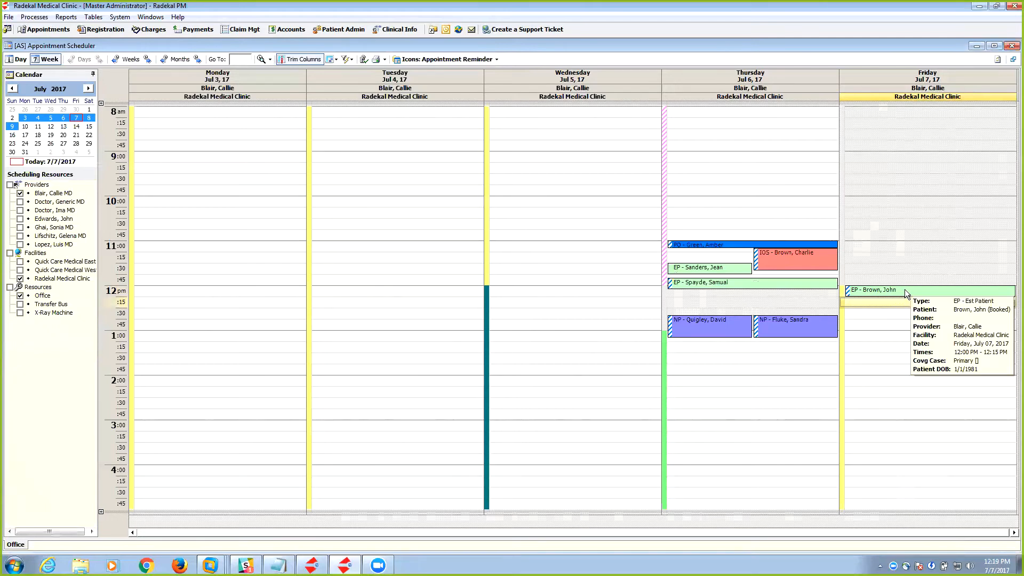
left_click_drag(905, 289, 904, 425)
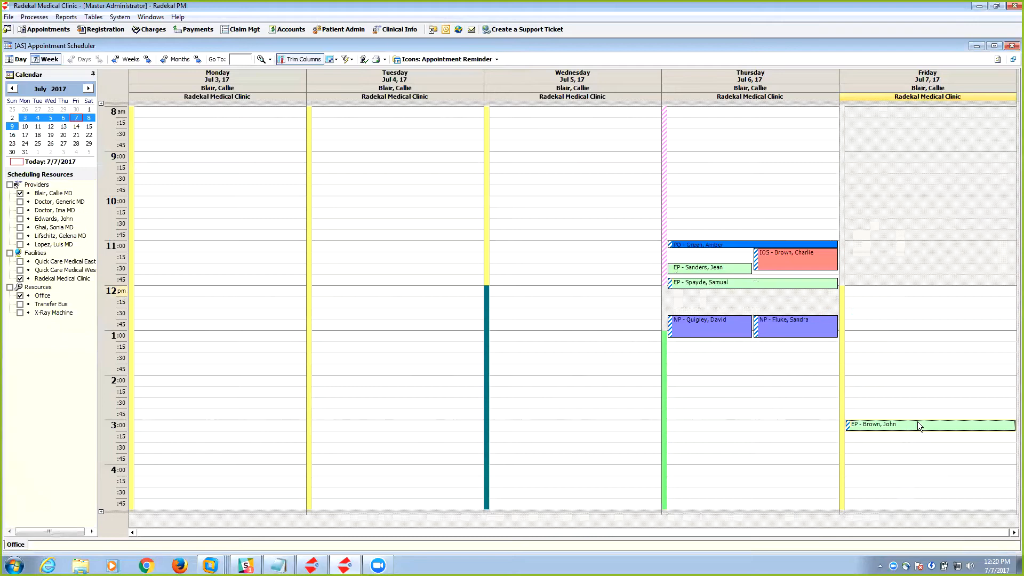
Start a responsible-party payment from the 3:00 PM appointment, classified as COP Copay.
right_click(901, 428)
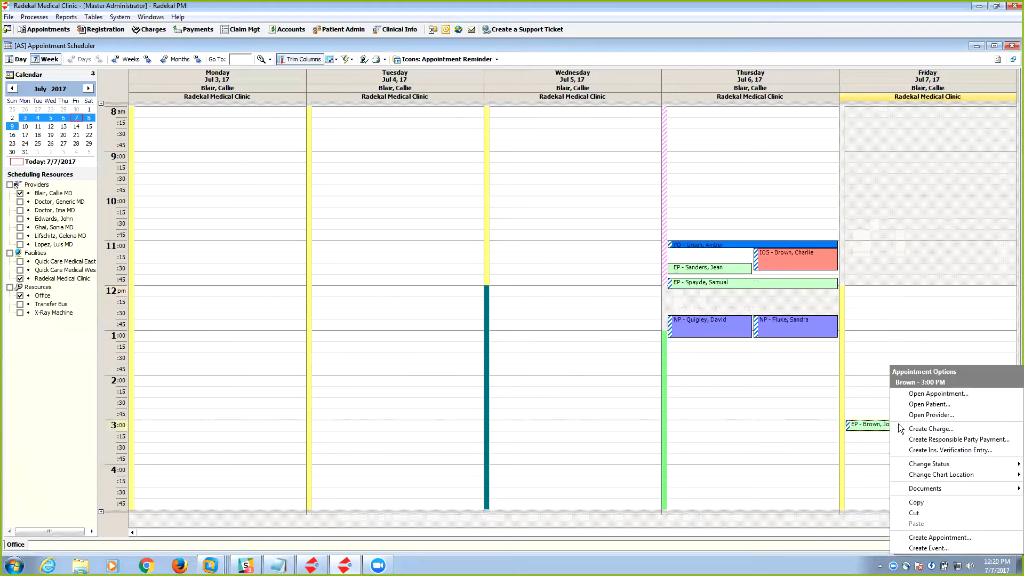
left_click(919, 440)
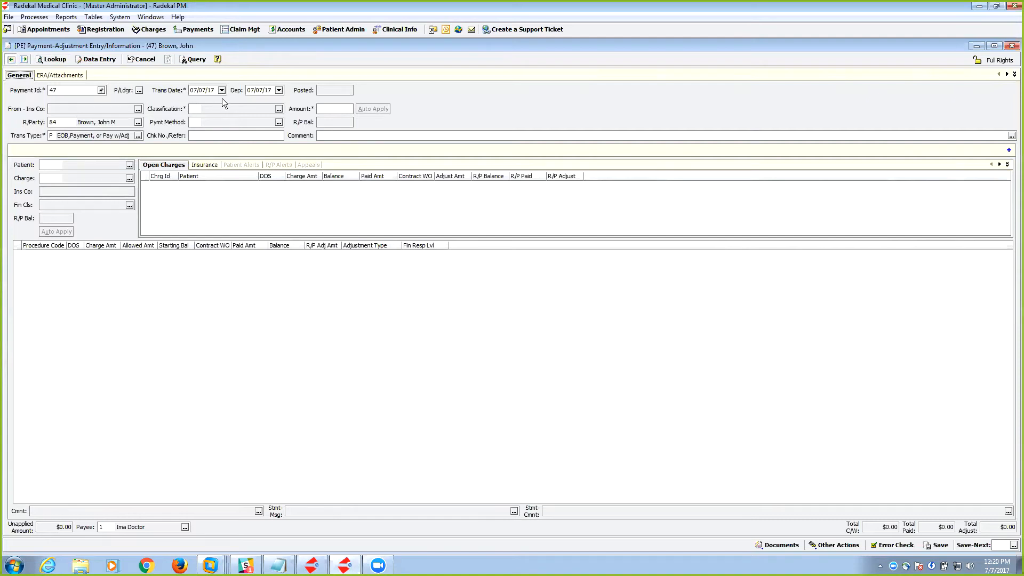
left_click(279, 108)
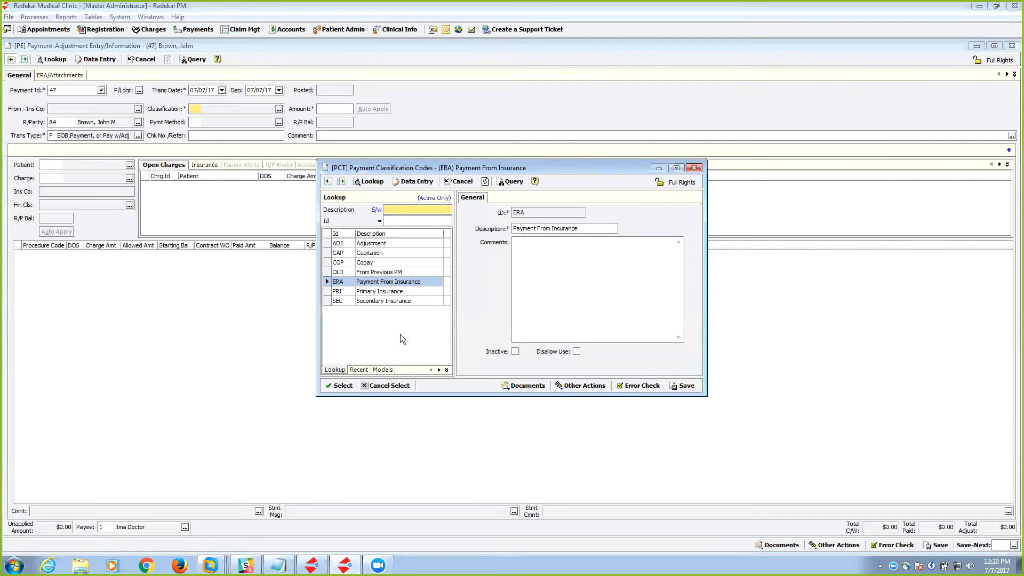
double_click(366, 262)
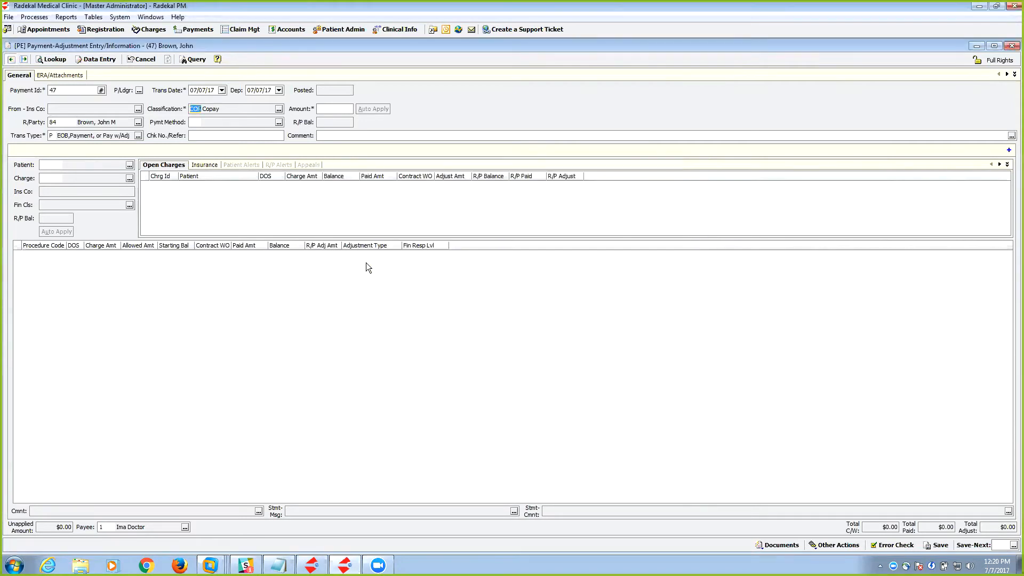
Enter a $20.00 cash payment amount and save the copay.
left_click(278, 121)
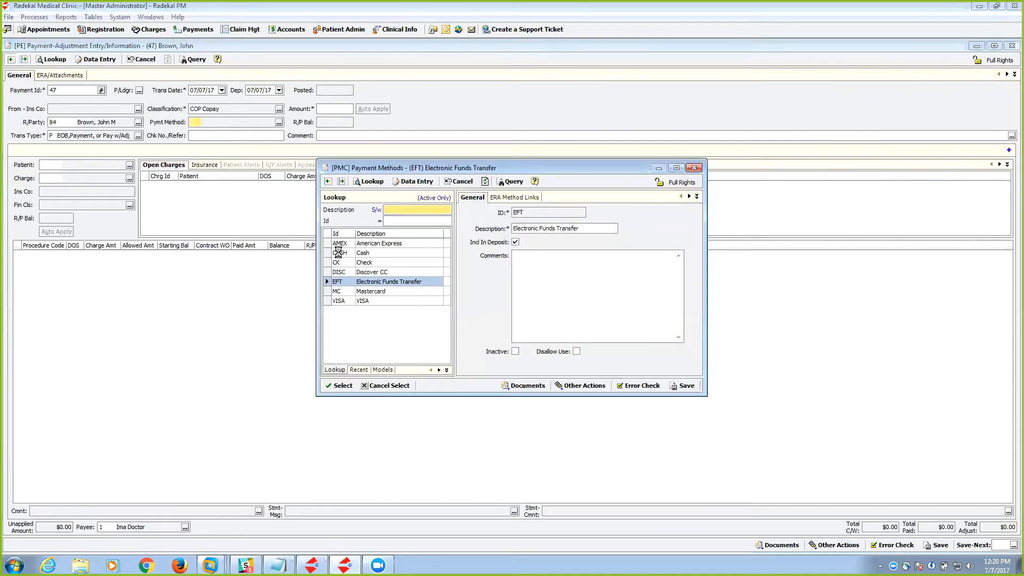
double_click(340, 253)
left_click(325, 111)
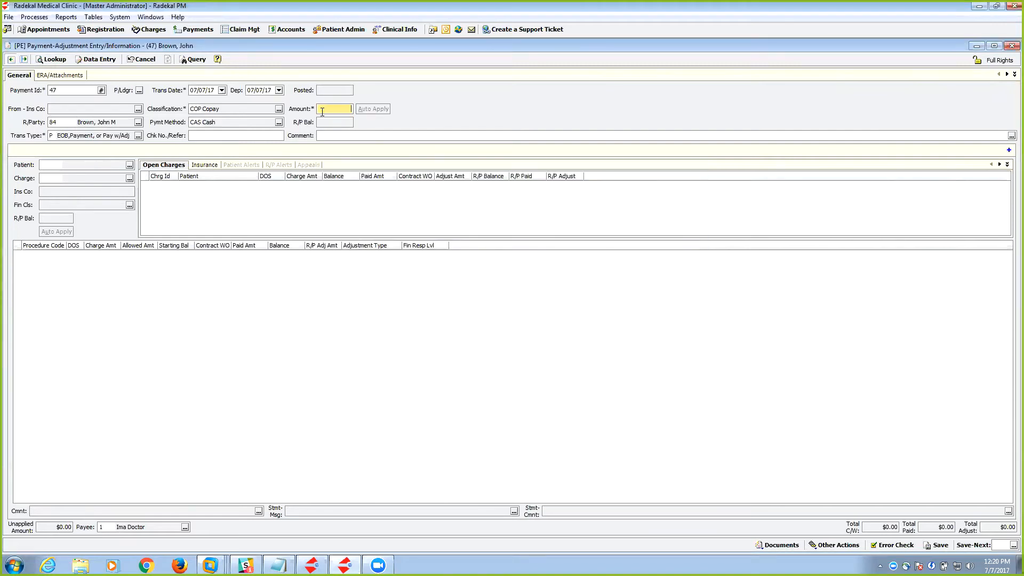
type("20")
key("Tab")
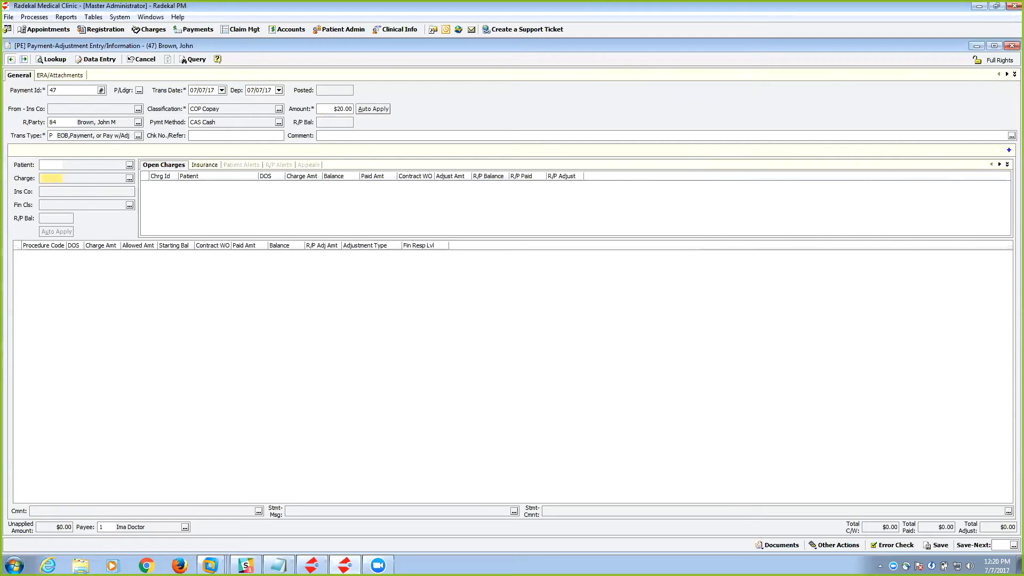
left_click(937, 543)
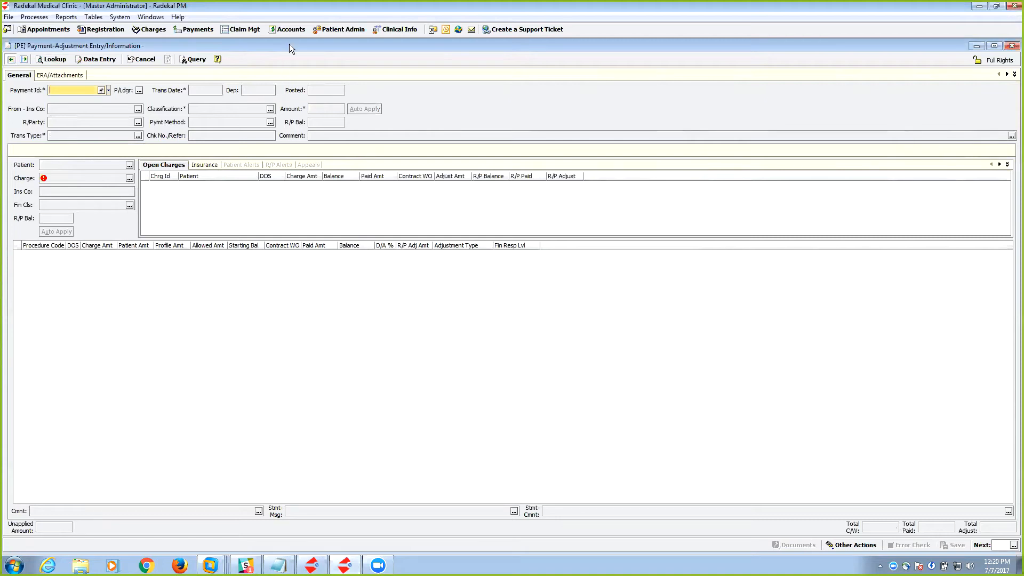
Open Account Administration and look up the patient's account by Permanent Id.
left_click(287, 29)
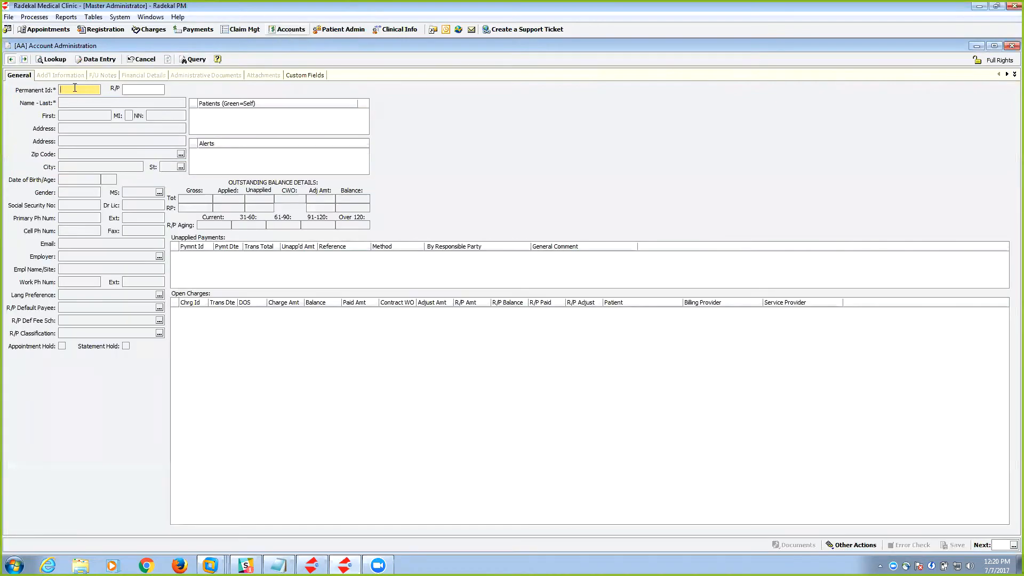
type("bro")
left_click(102, 120)
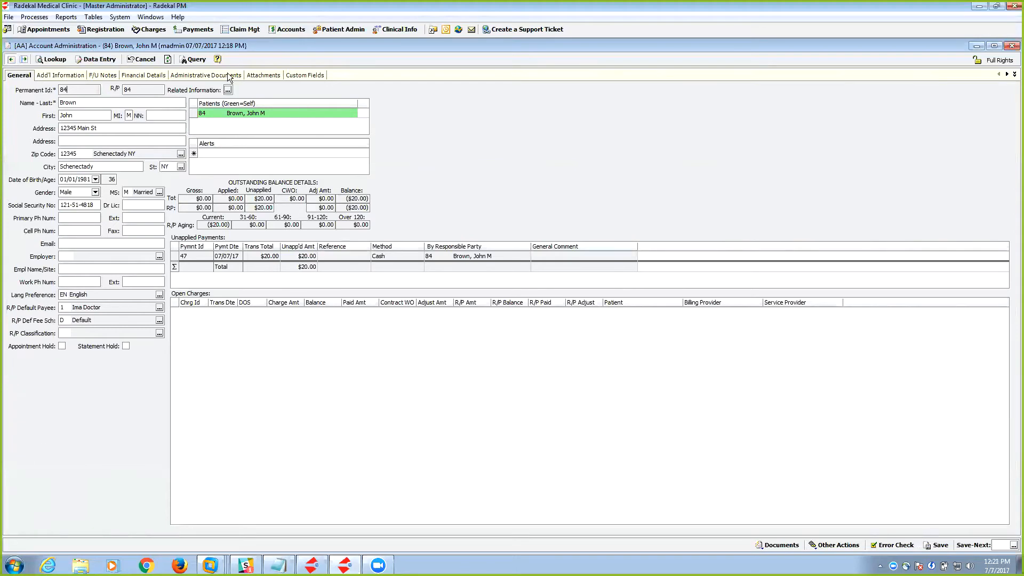
Create a new charge for the patient with Primary Aetna coverage, provider 3 and facility 1, showing service details.
left_click(149, 29)
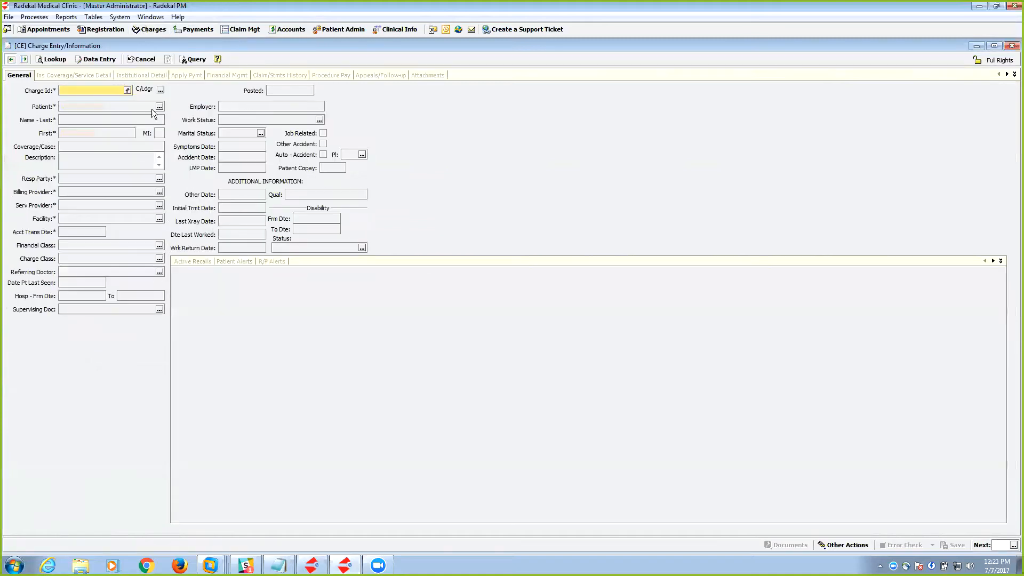
left_click(128, 90)
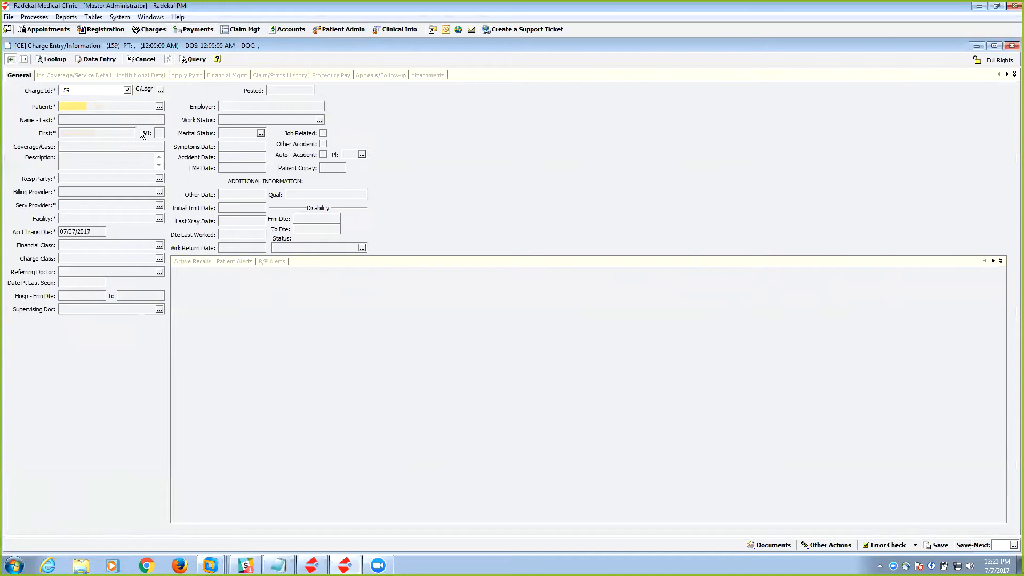
type("bro")
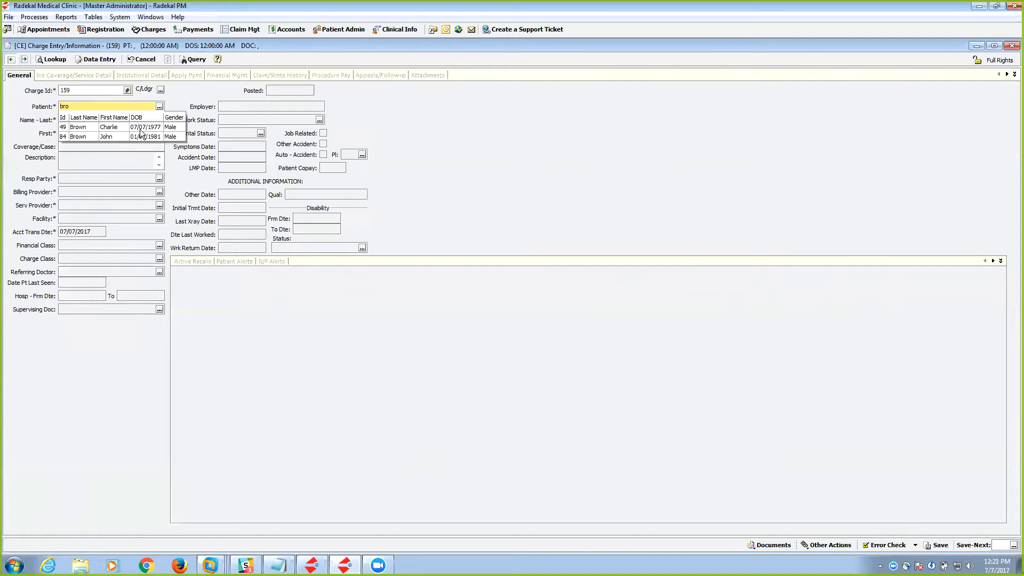
left_click(111, 135)
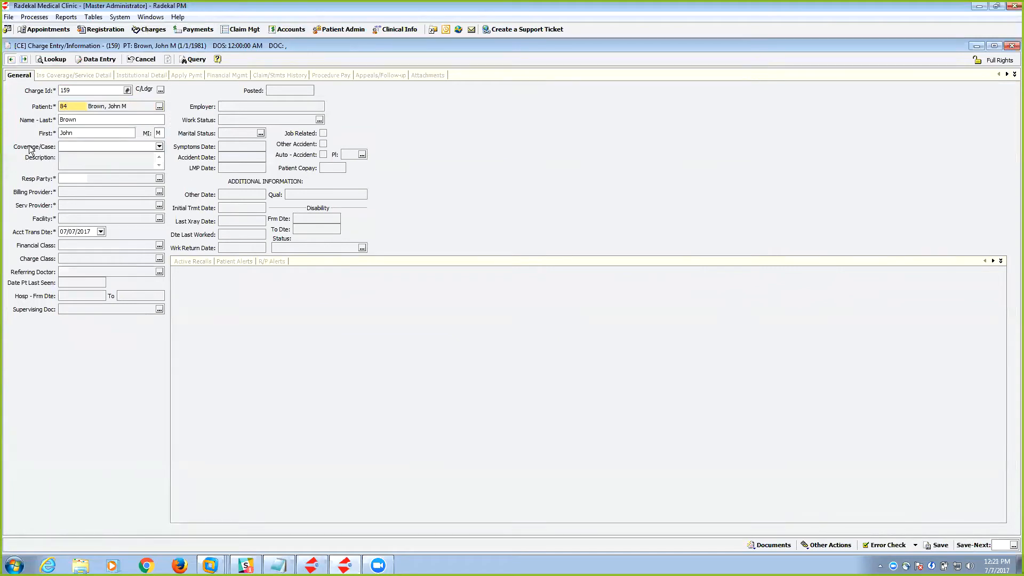
left_click(159, 146)
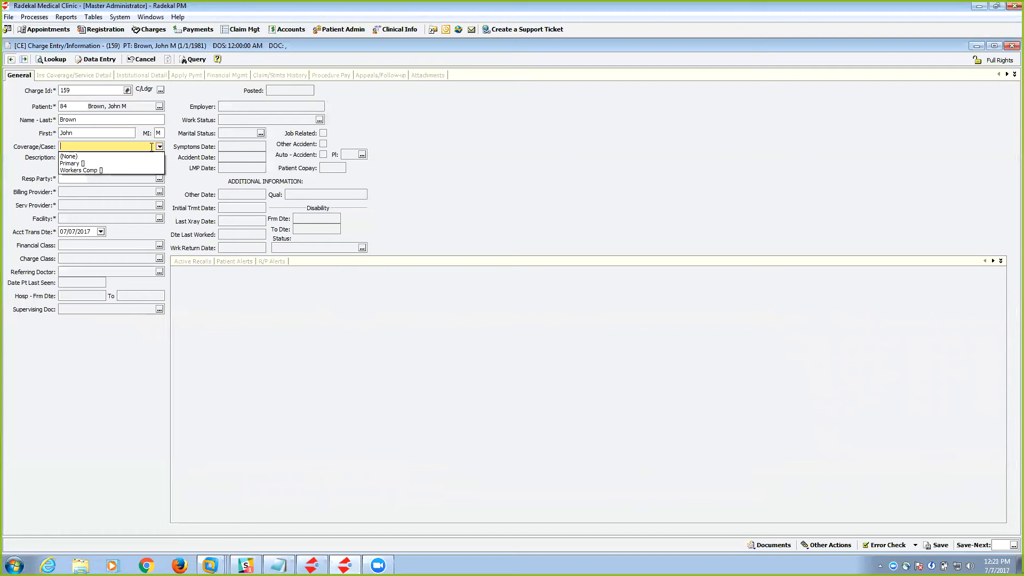
left_click(76, 160)
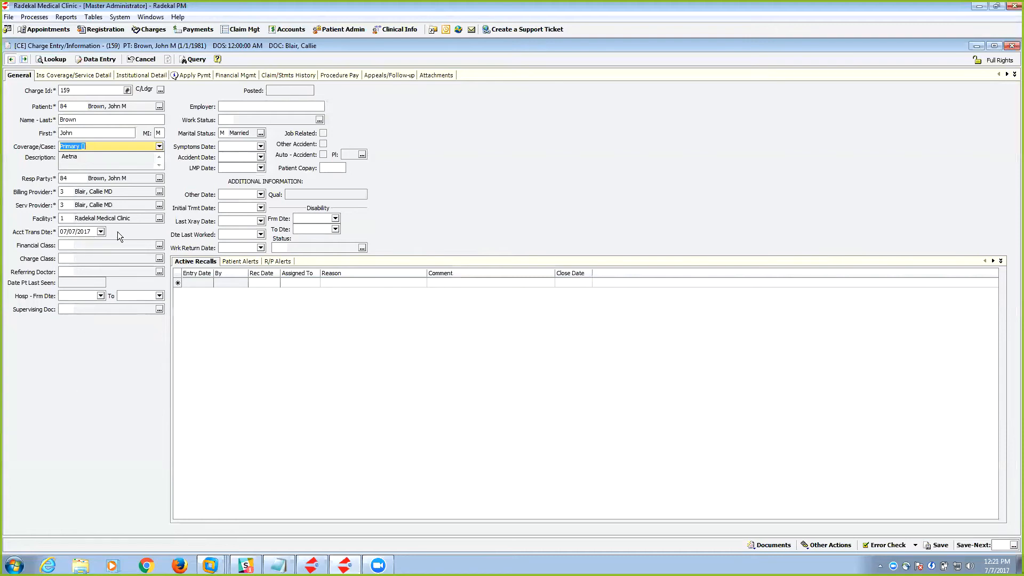
left_click(63, 78)
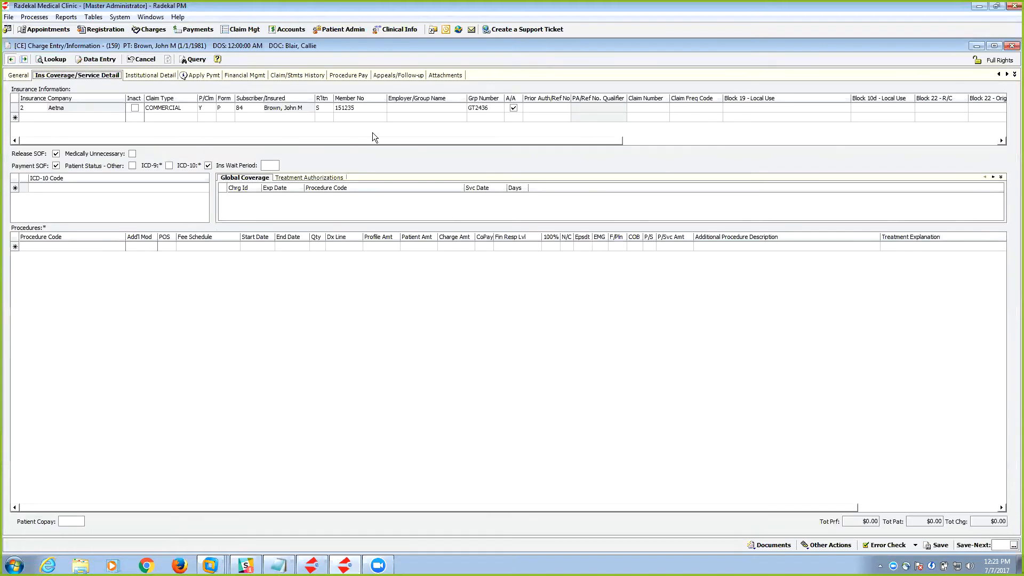
Add diagnosis F39 Unspecified mood disorder as code A and begin the first procedure line.
left_click(59, 189)
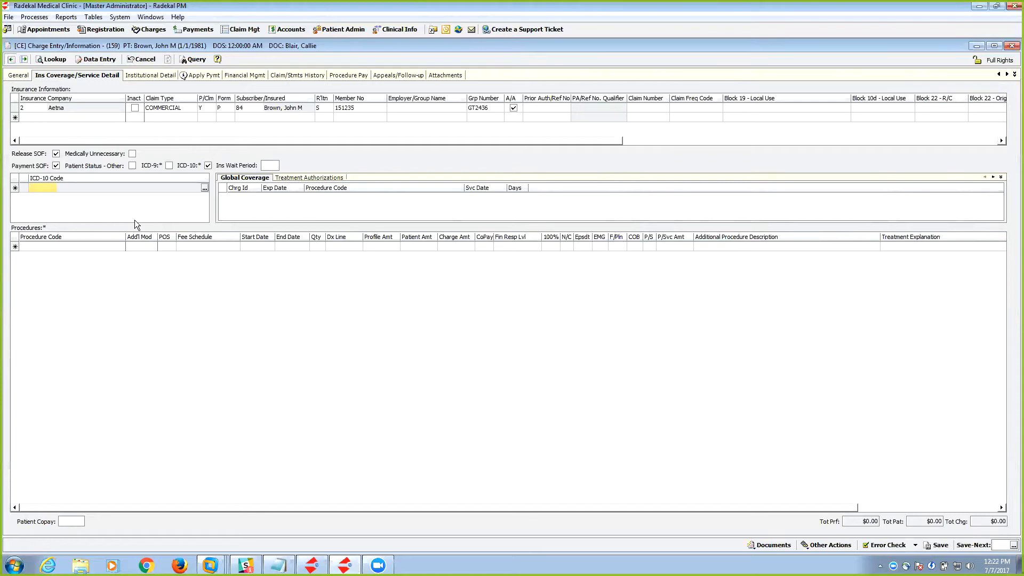
type("F")
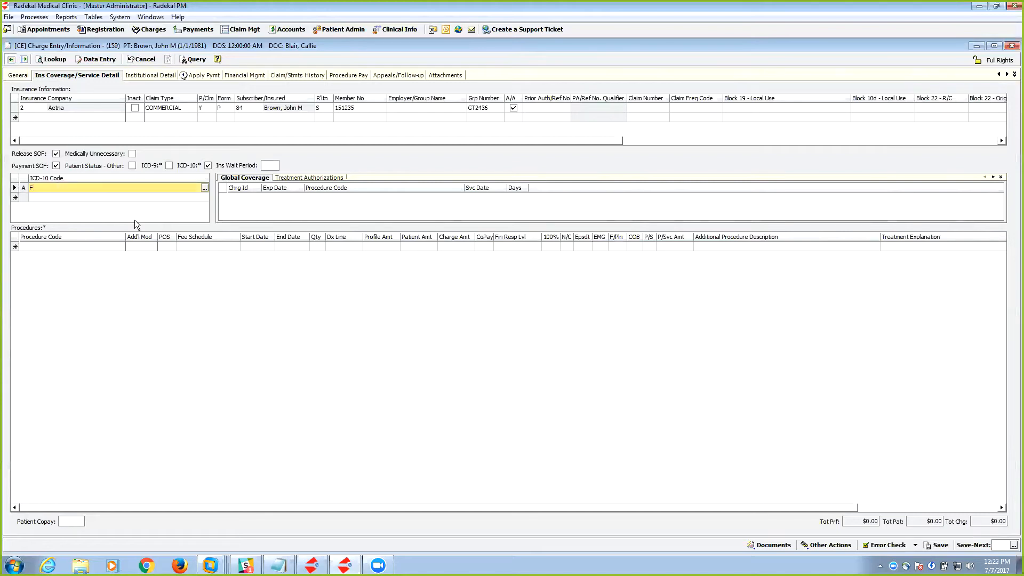
type("39")
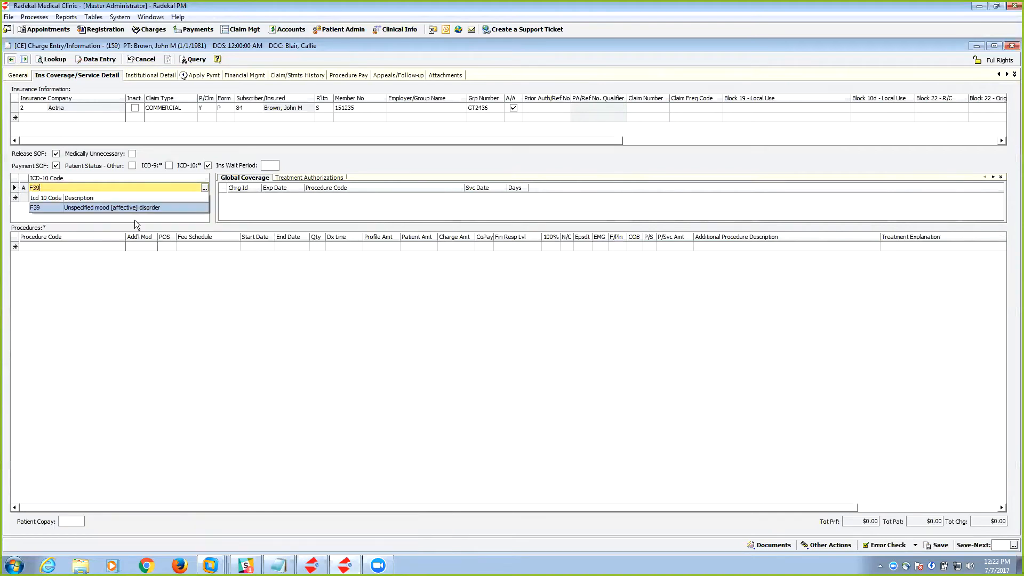
left_click(98, 208)
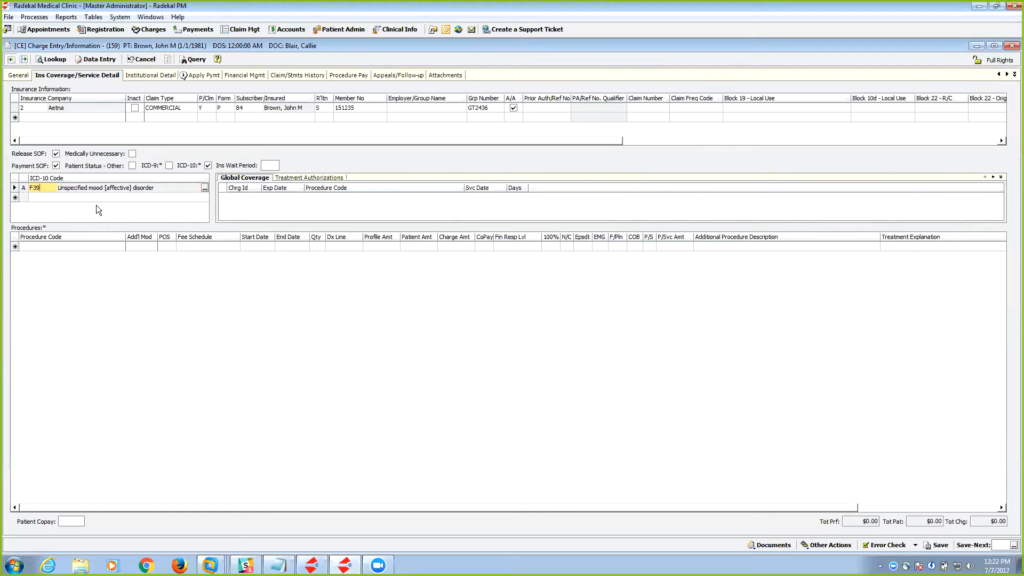
left_click(38, 245)
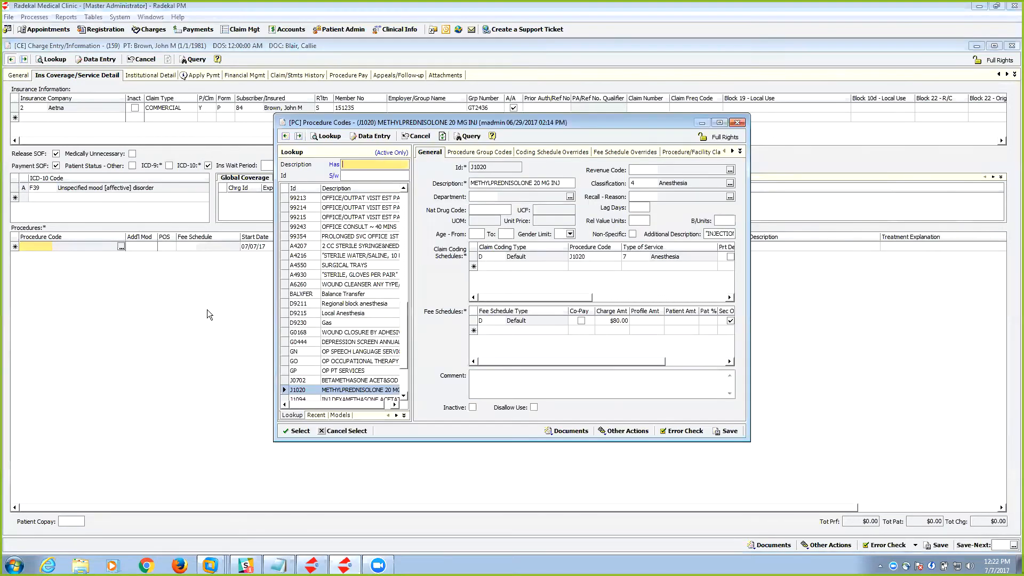
Reposition and enlarge the Procedure Codes lookup, with its filter ending on Active Only.
left_click_drag(387, 125, 196, 37)
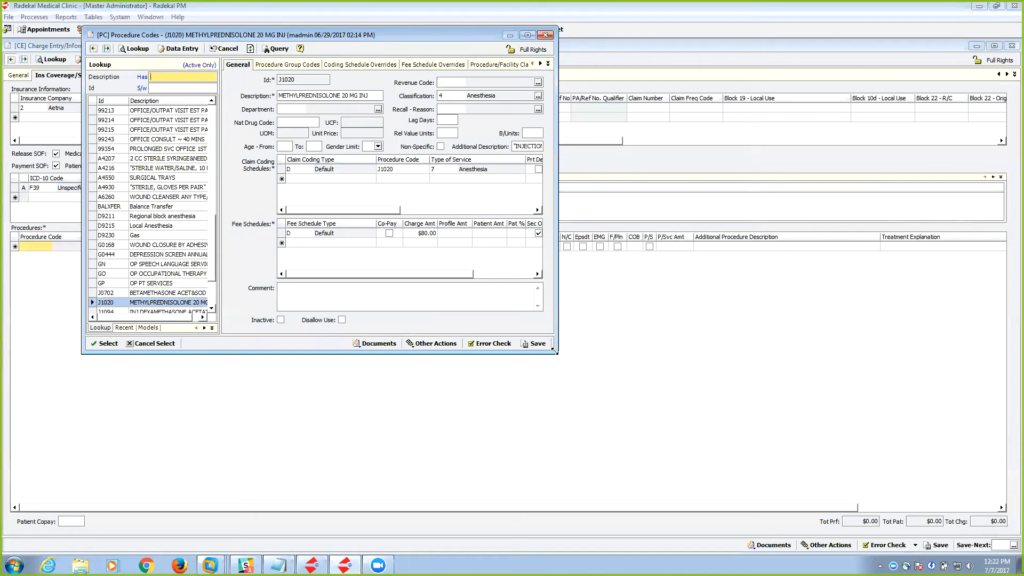
left_click_drag(555, 351, 802, 483)
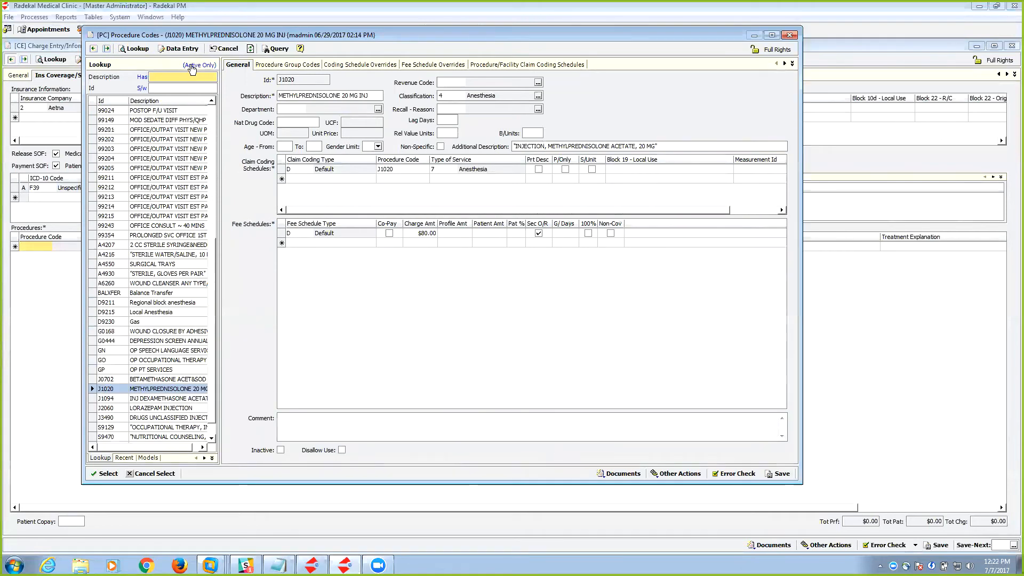
left_click(192, 69)
left_click(205, 101)
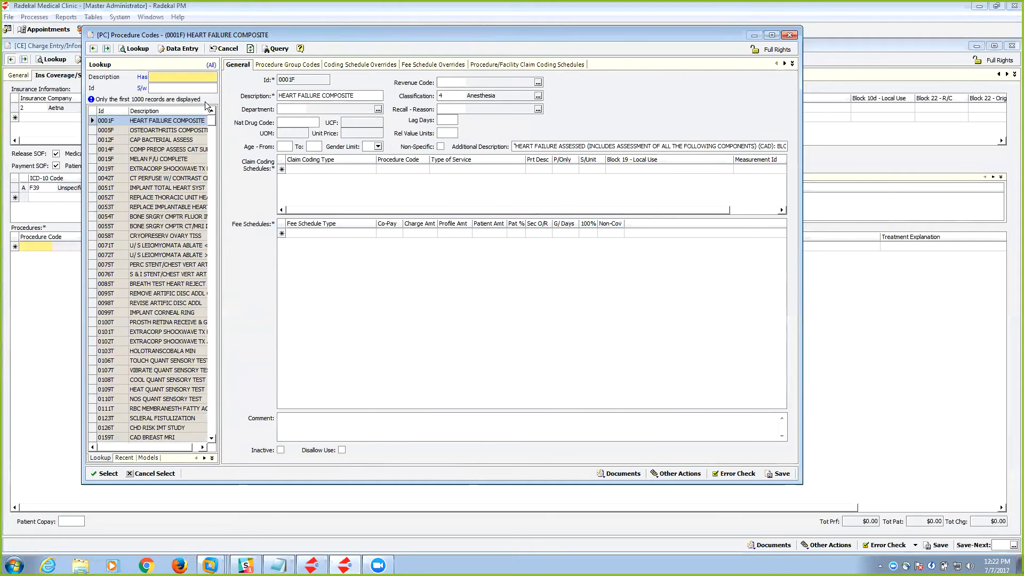
mouse_move(209, 117)
left_mouse_down()
mouse_move(213, 221)
mouse_move(209, 121)
left_mouse_up()
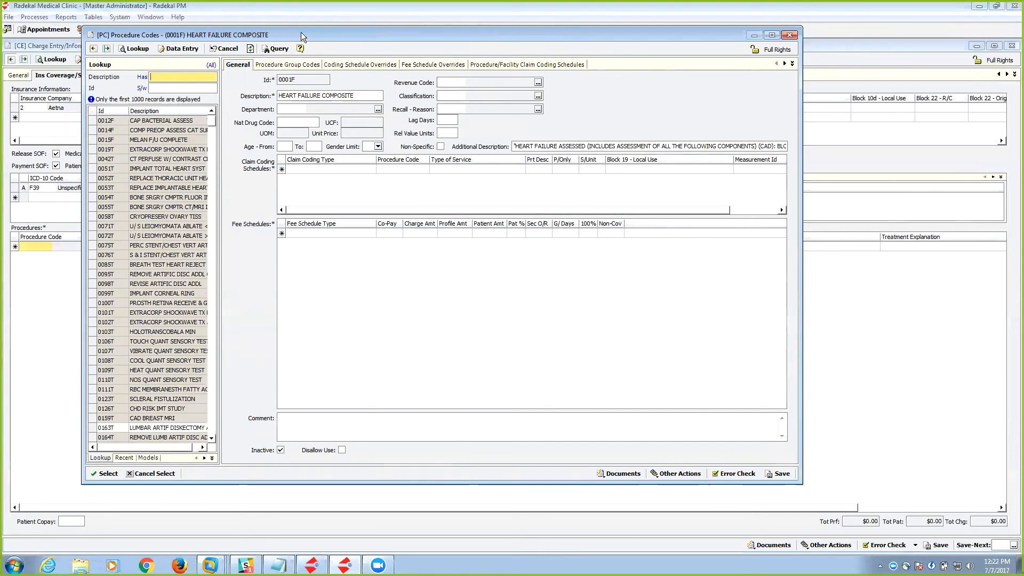
left_click(211, 65)
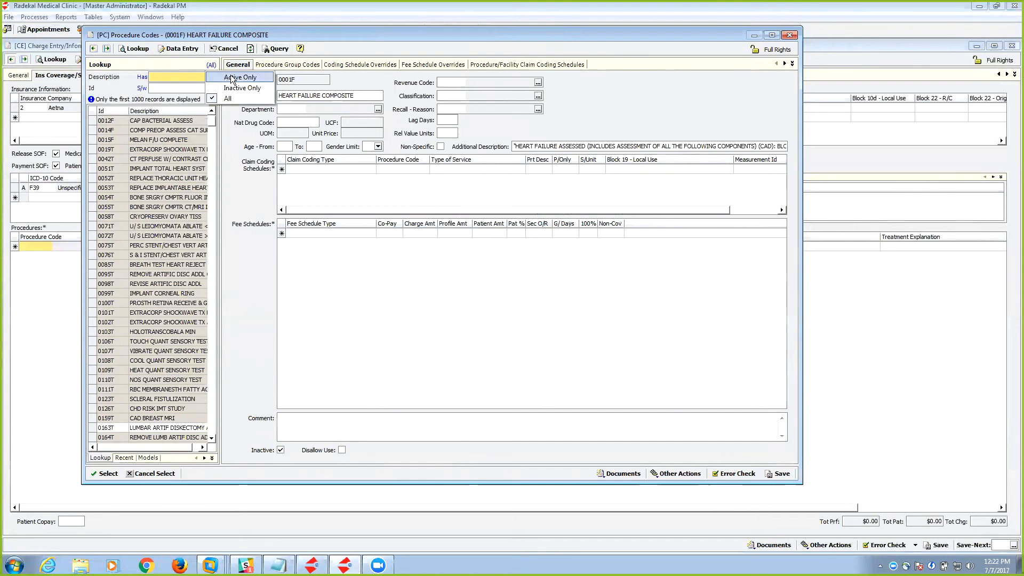
left_click(233, 78)
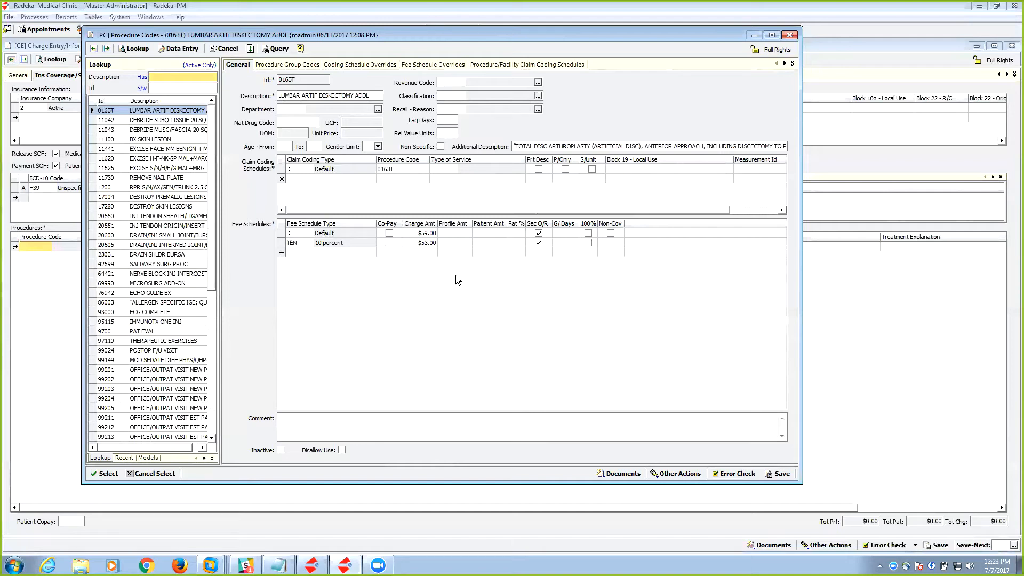
left_click_drag(419, 34, 475, 72)
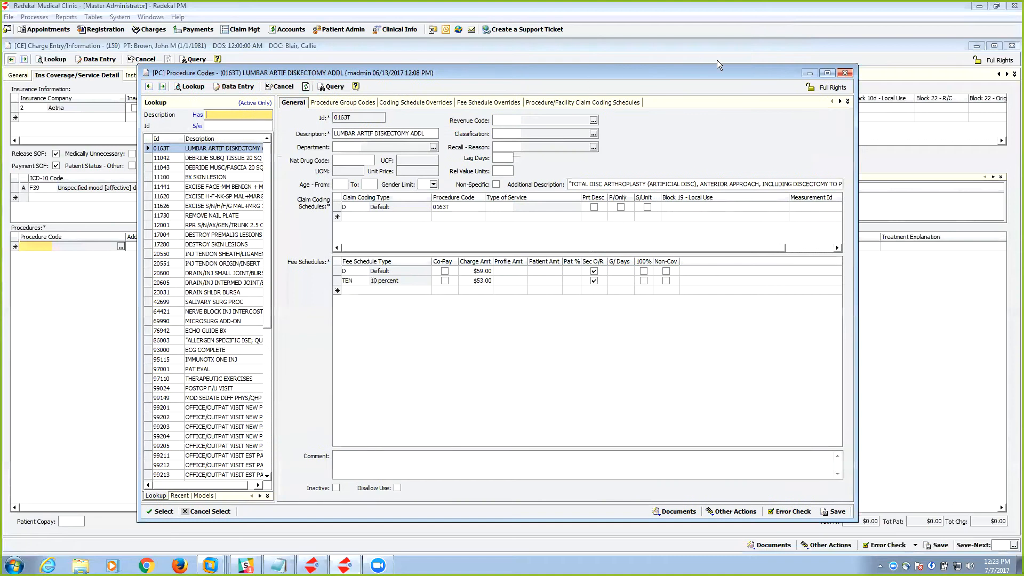
Enter procedure 99215 OFFICE/OUTPAT VISIT EST at $150.00 and save the charge.
left_click(848, 74)
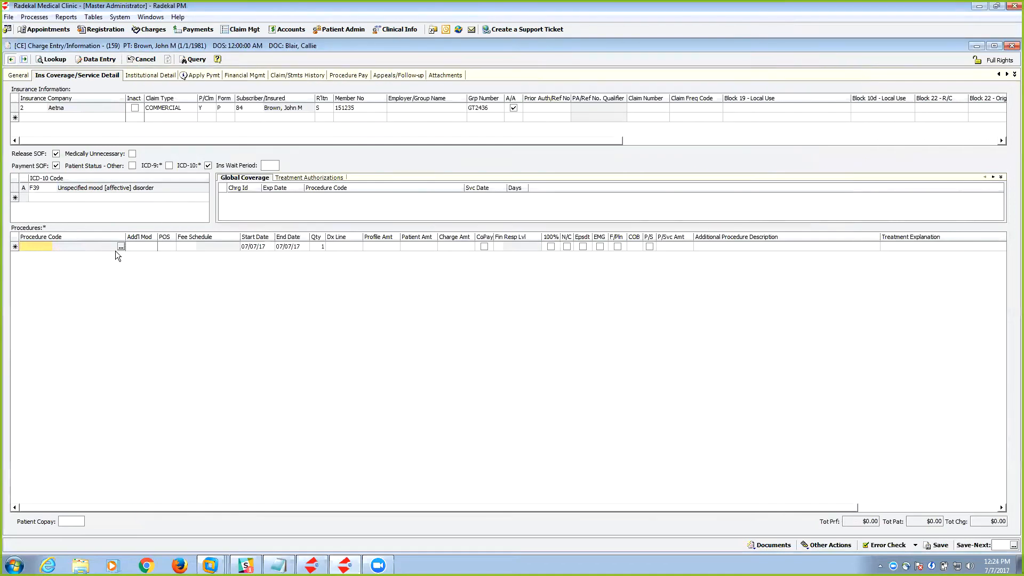
type("99")
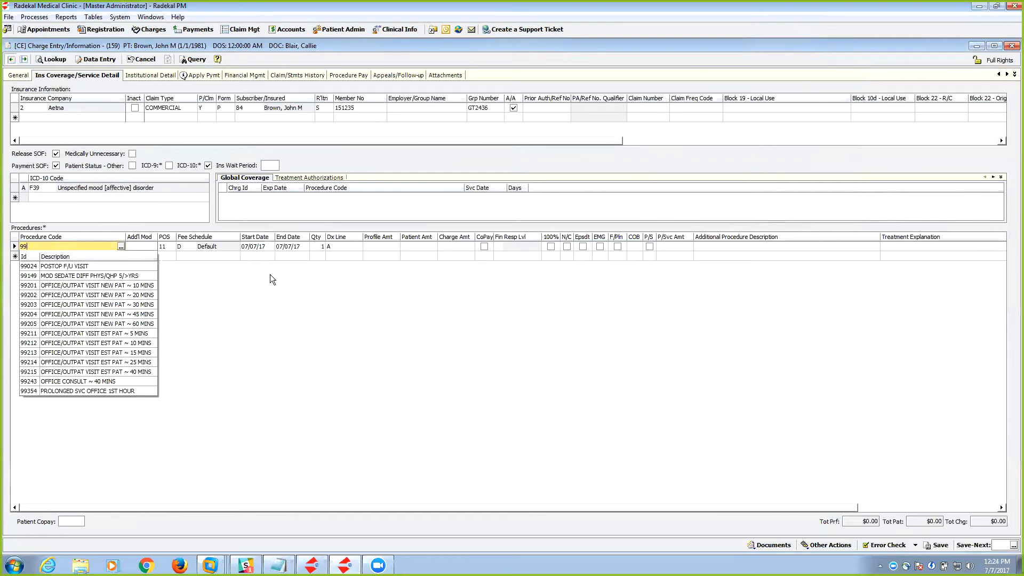
left_click(59, 372)
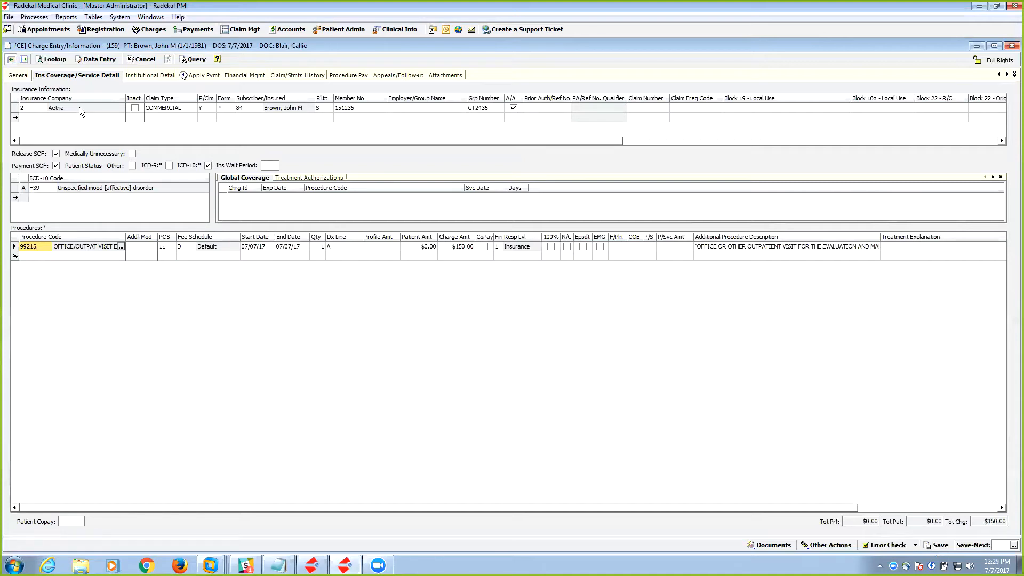
left_click(40, 249)
left_click(937, 544)
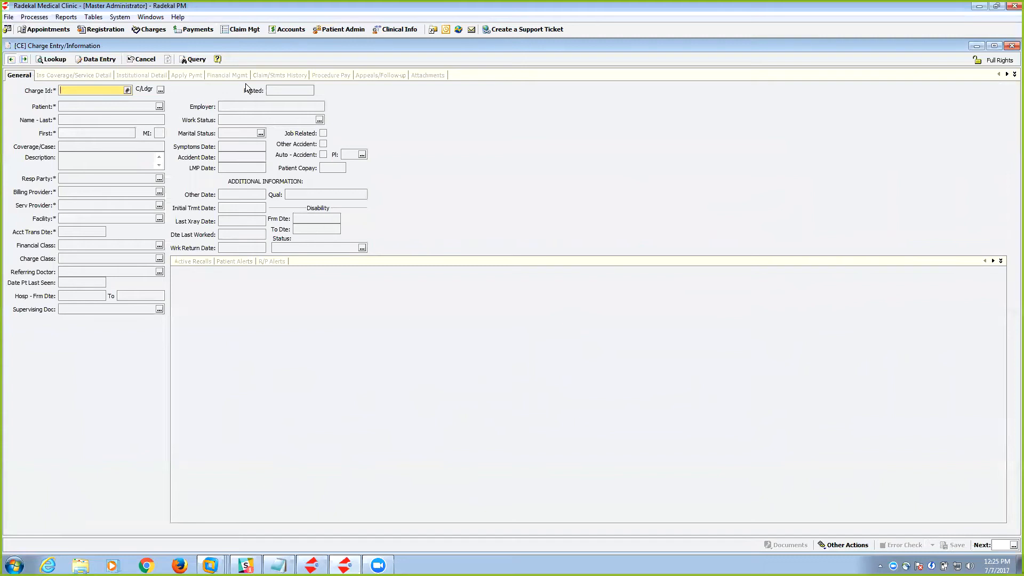
Start new Claim Processing run 59 from the Claim Mgt menu.
left_click(236, 31)
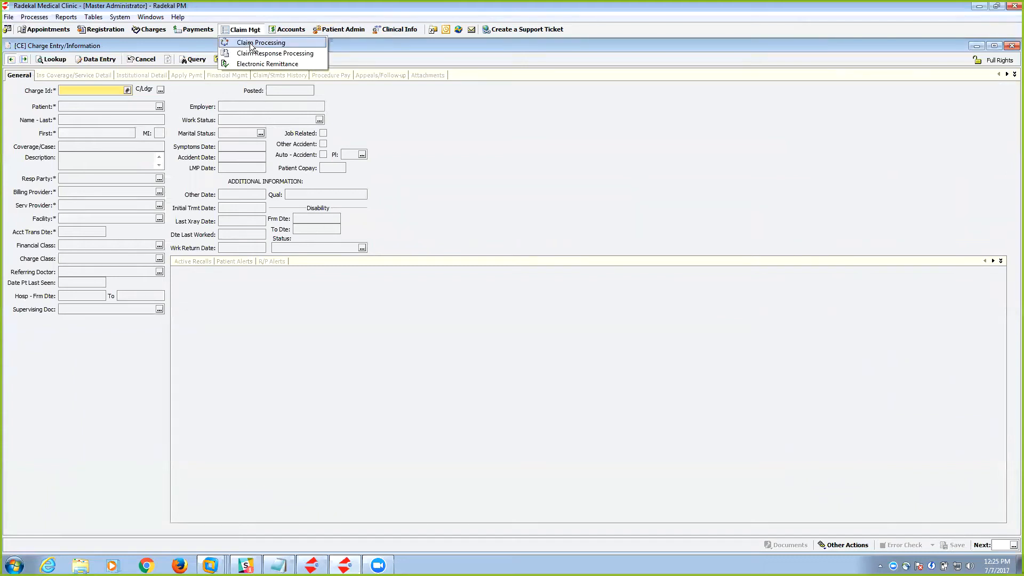
left_click(251, 44)
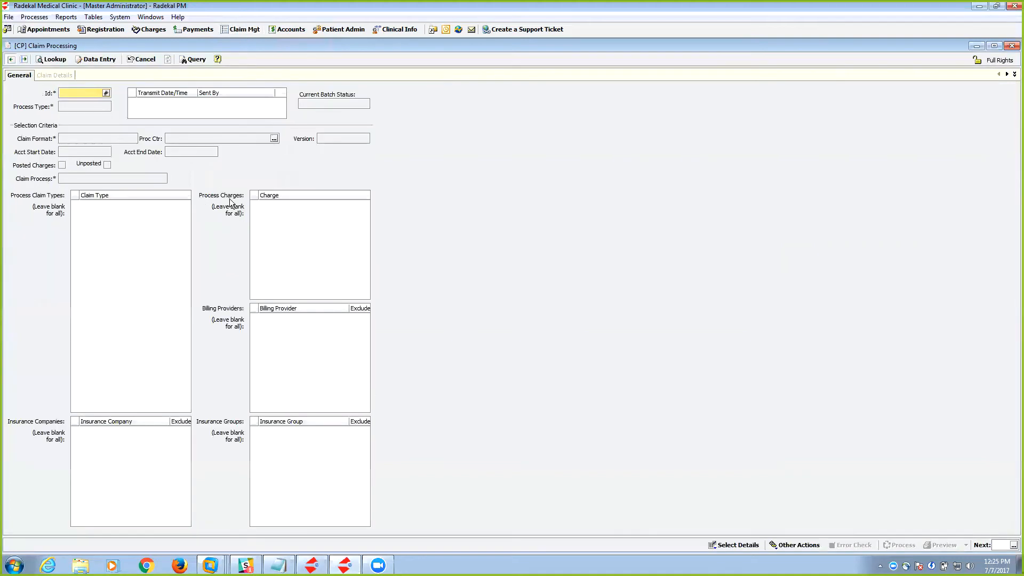
left_click(106, 93)
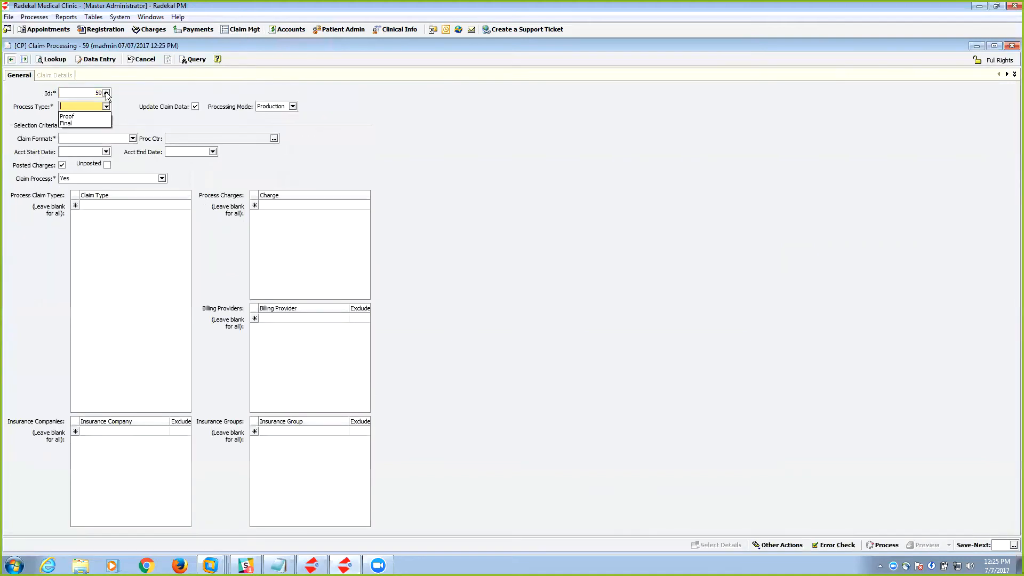
Set the run to Final, Paper format on Form 1500 - 02/12, including unposted charges.
left_click(69, 123)
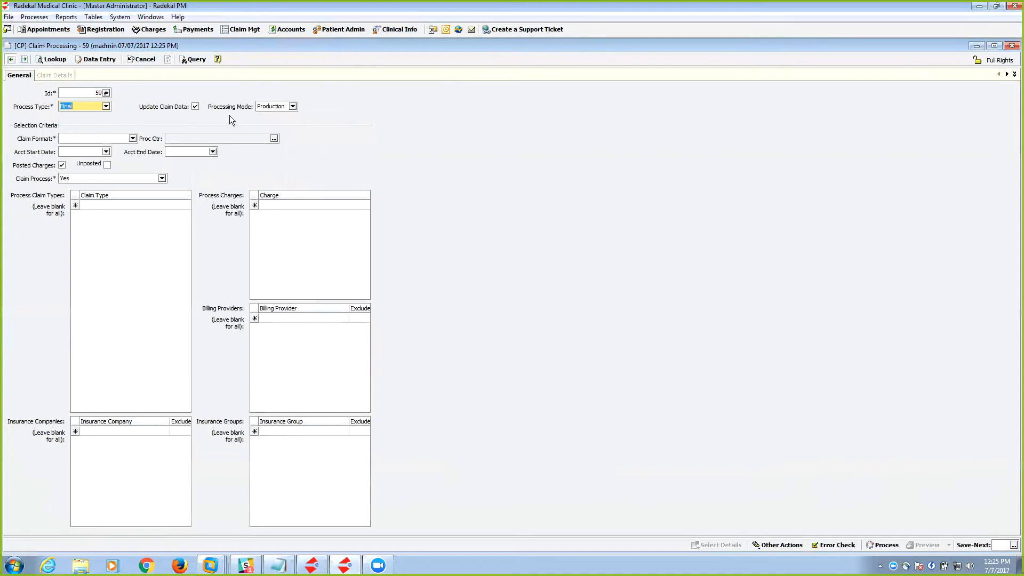
left_click(132, 138)
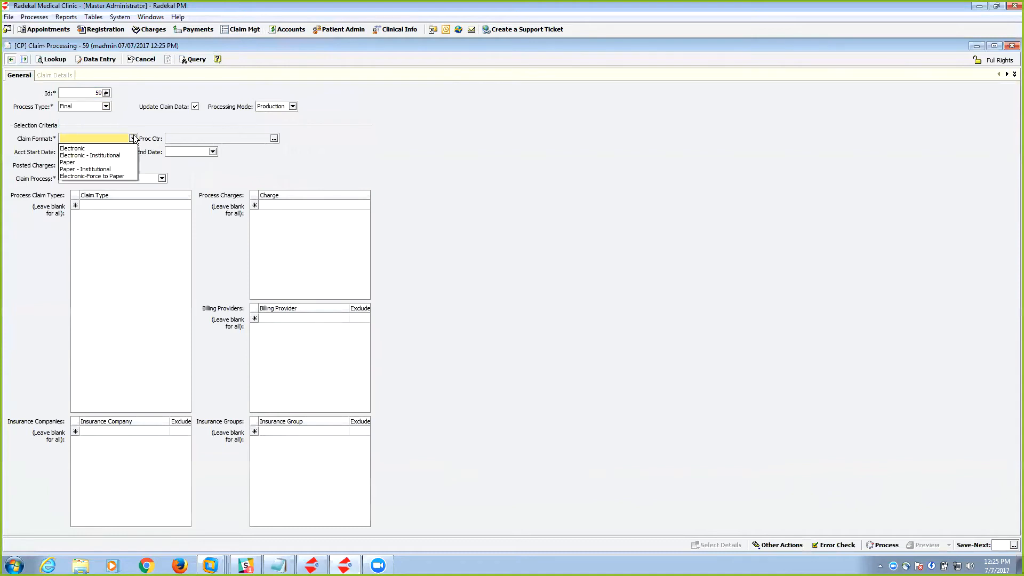
left_click(70, 165)
left_click(365, 138)
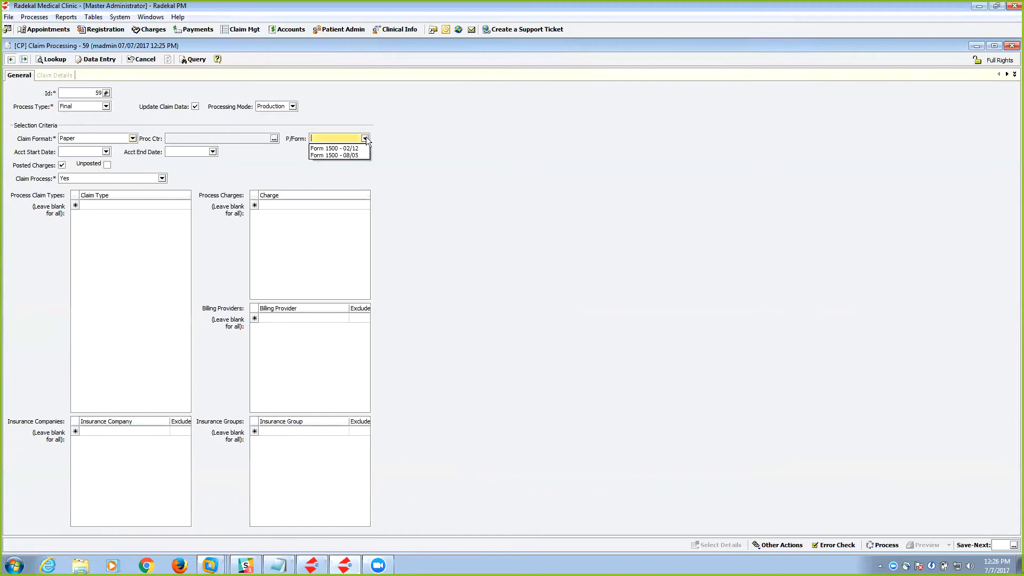
left_click(355, 149)
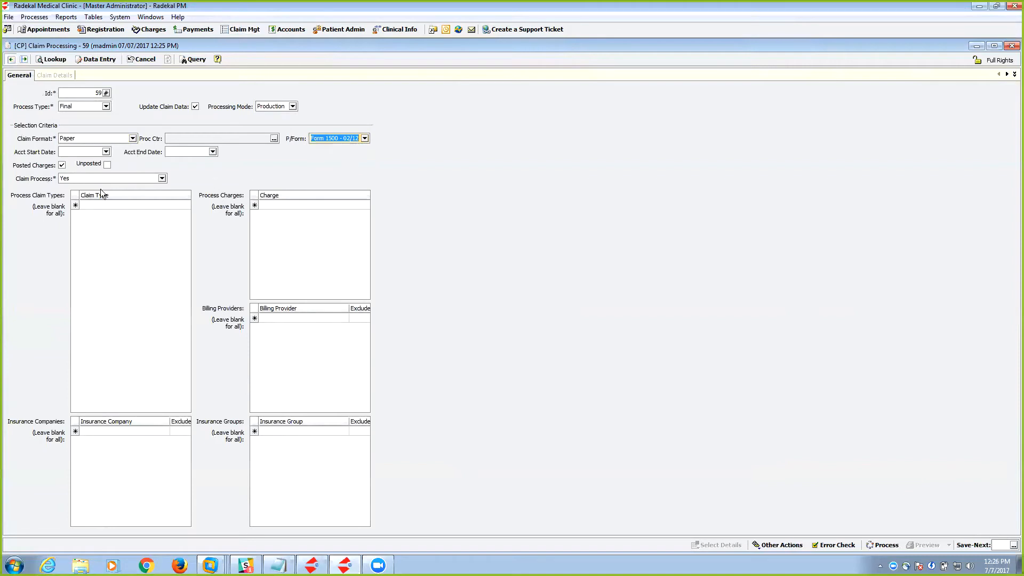
left_click(107, 165)
Process charge 159 into one successful claim and choose to print it.
left_click(277, 205)
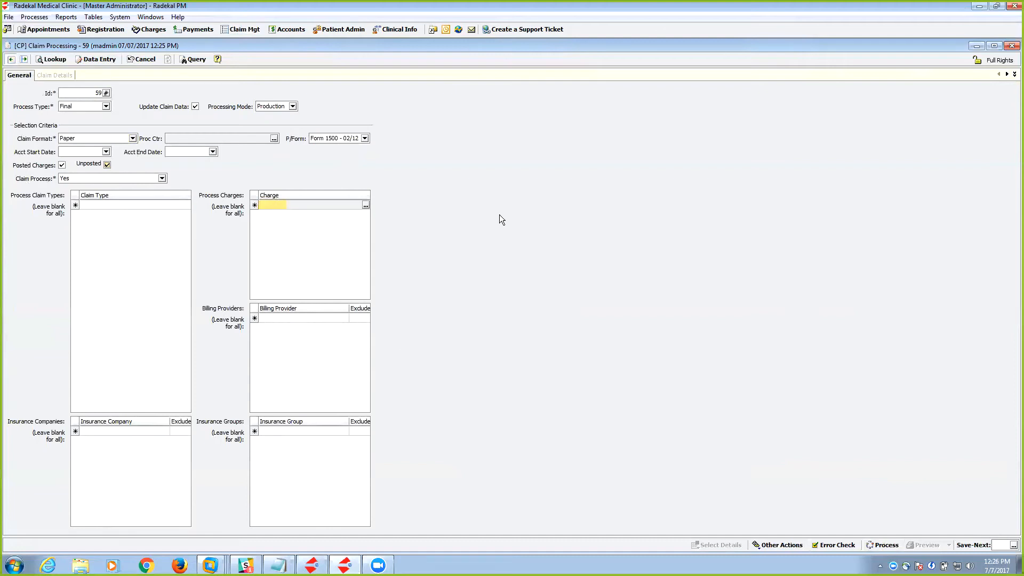
type("br")
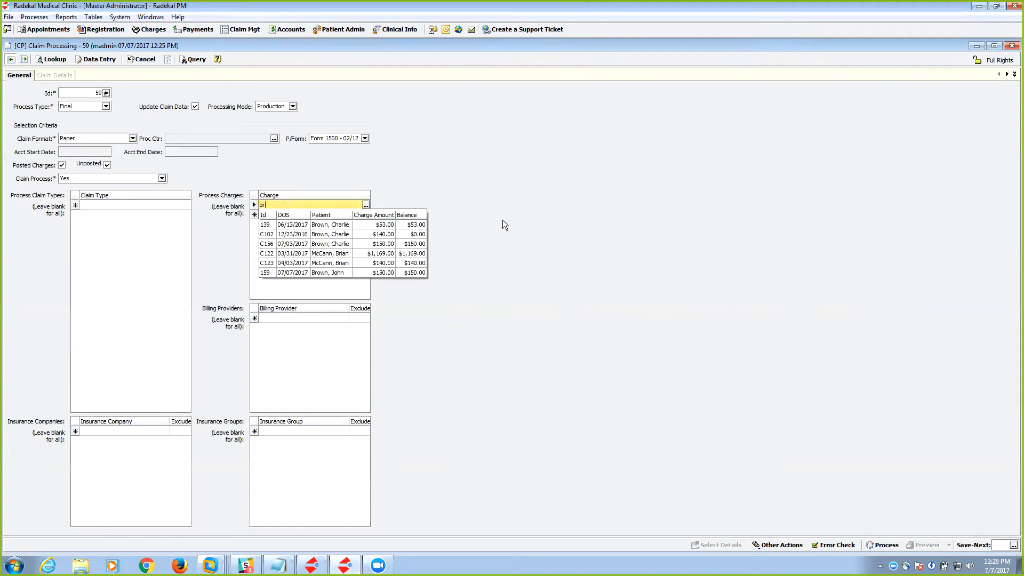
left_click(325, 272)
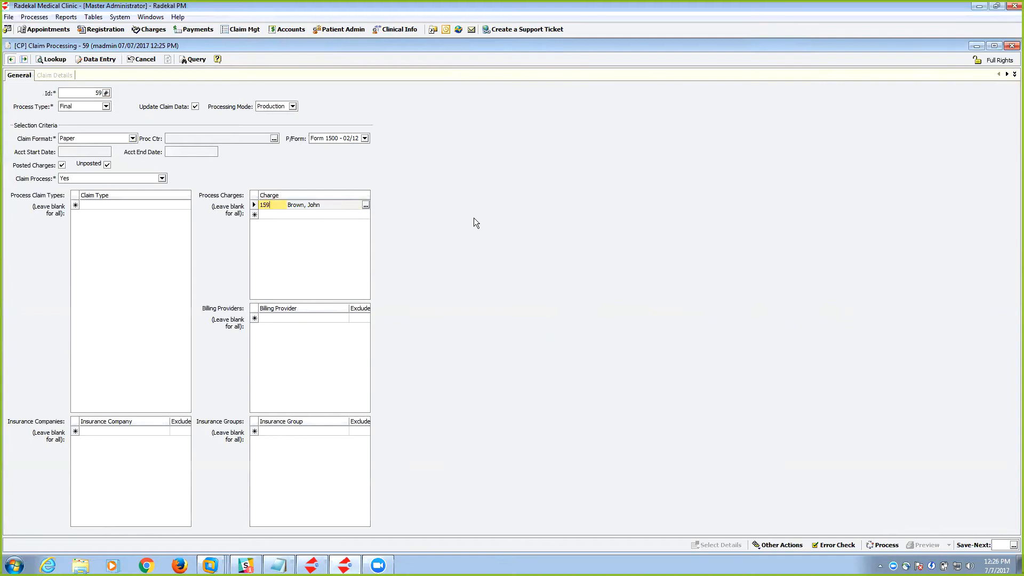
left_click(884, 545)
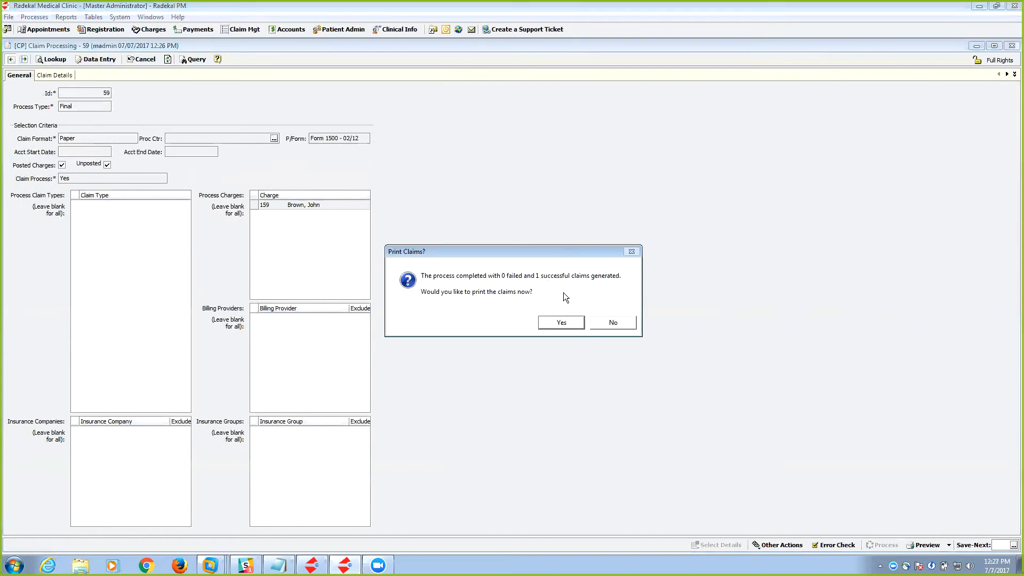
left_click(562, 322)
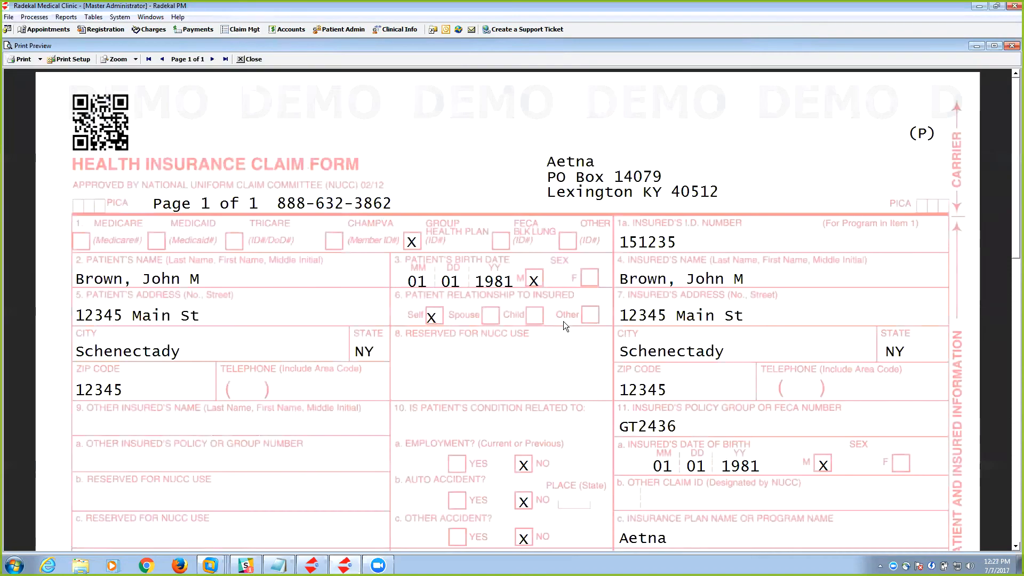
Scroll through the 1500 claim form preview showing diagnosis F39 and Aetna as the plan.
scroll(563, 322, "down", 3)
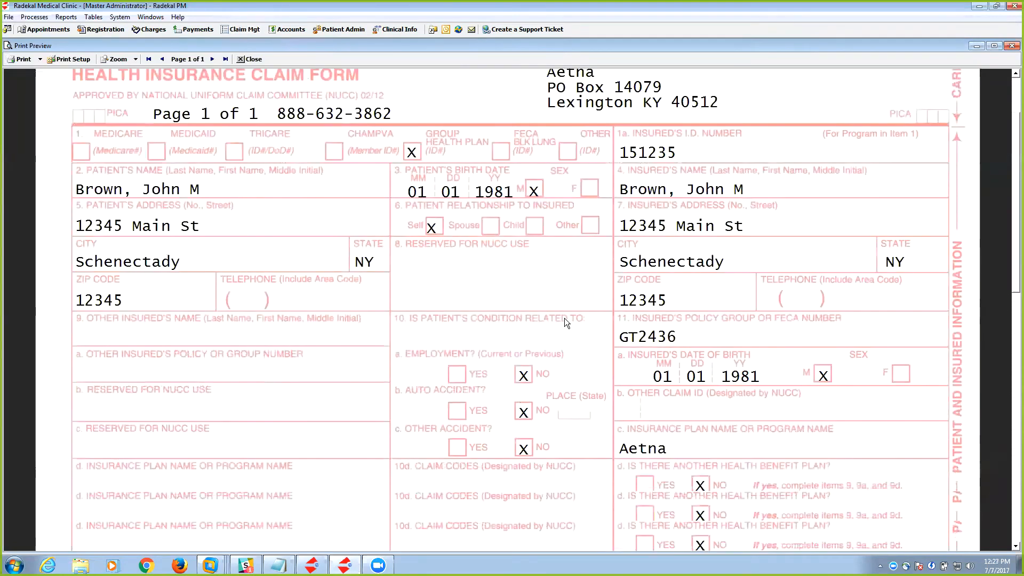
scroll(565, 308, "down", 6)
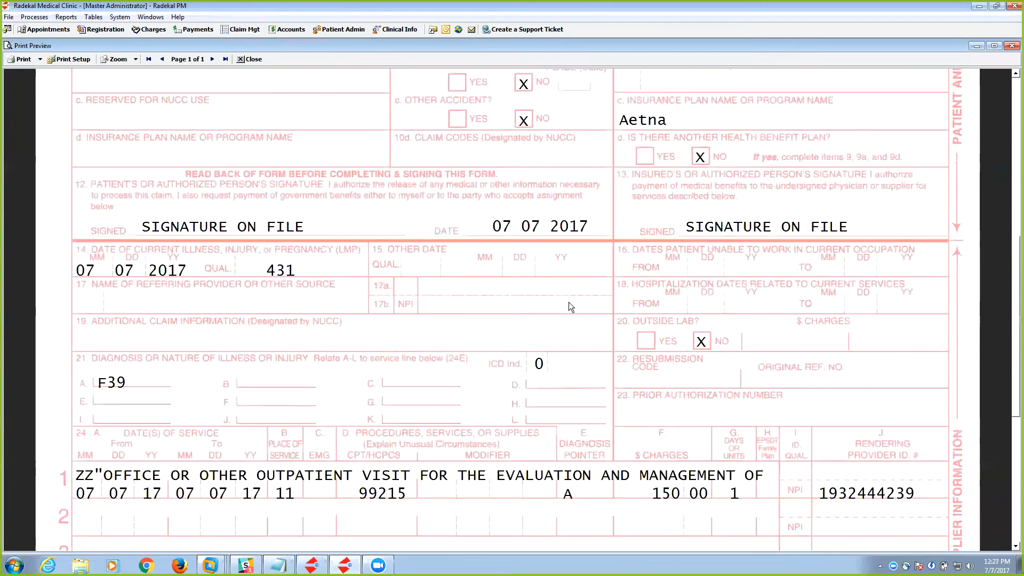
scroll(570, 301, "down", 3)
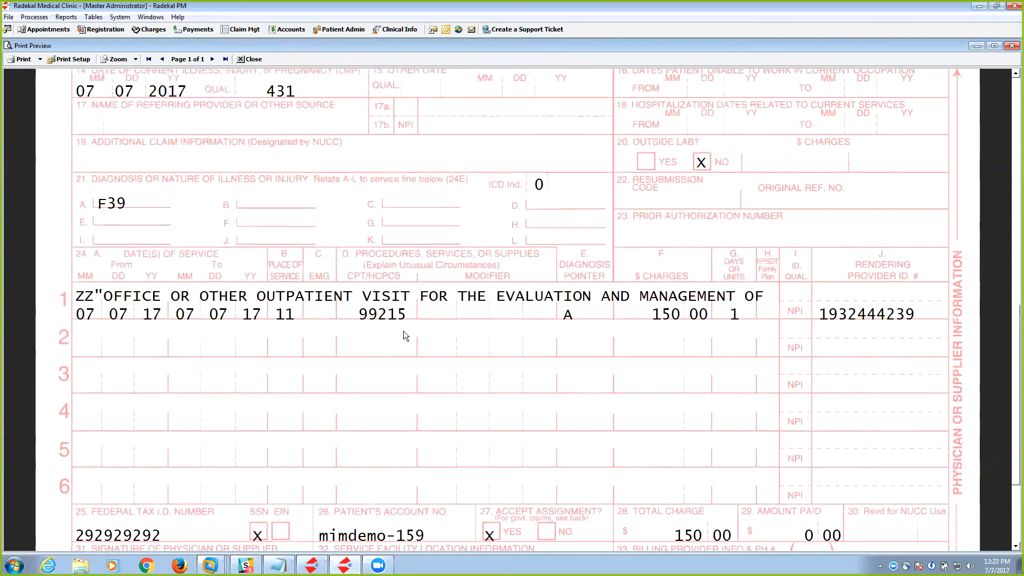
scroll(404, 332, "down", 2)
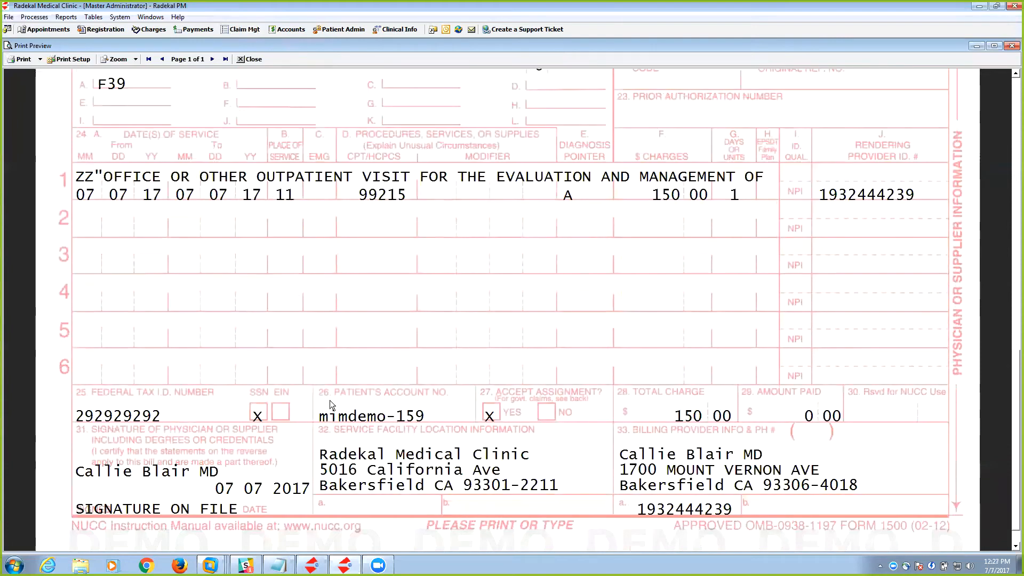
scroll(330, 400, "up", 5)
scroll(322, 397, "up", 3)
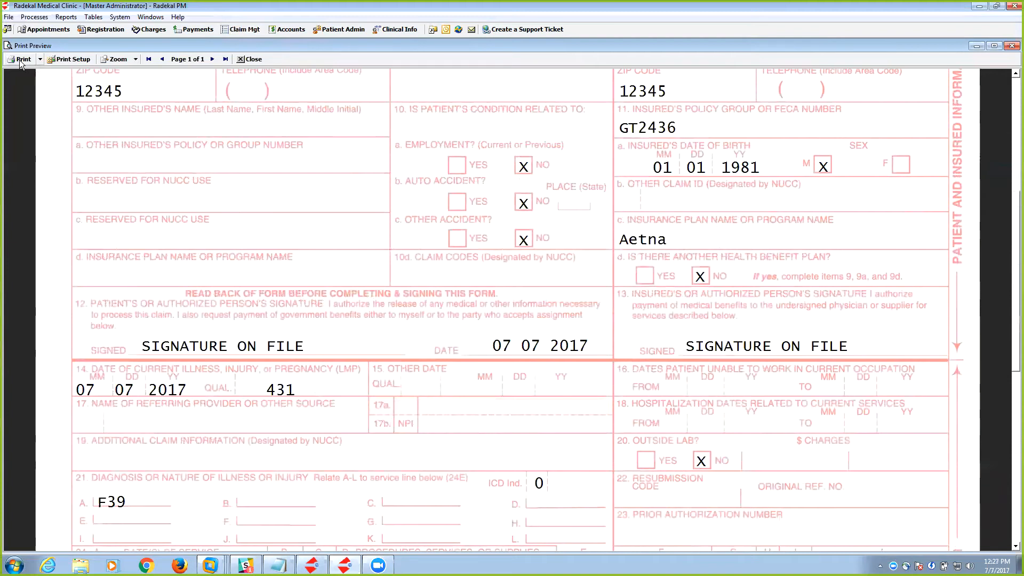
left_click(72, 57)
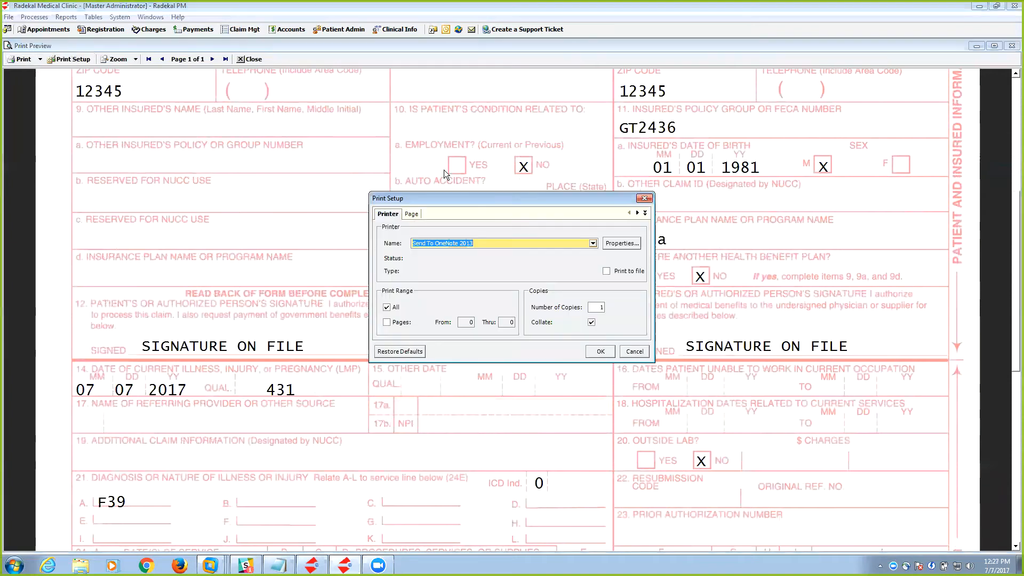
left_click(411, 214)
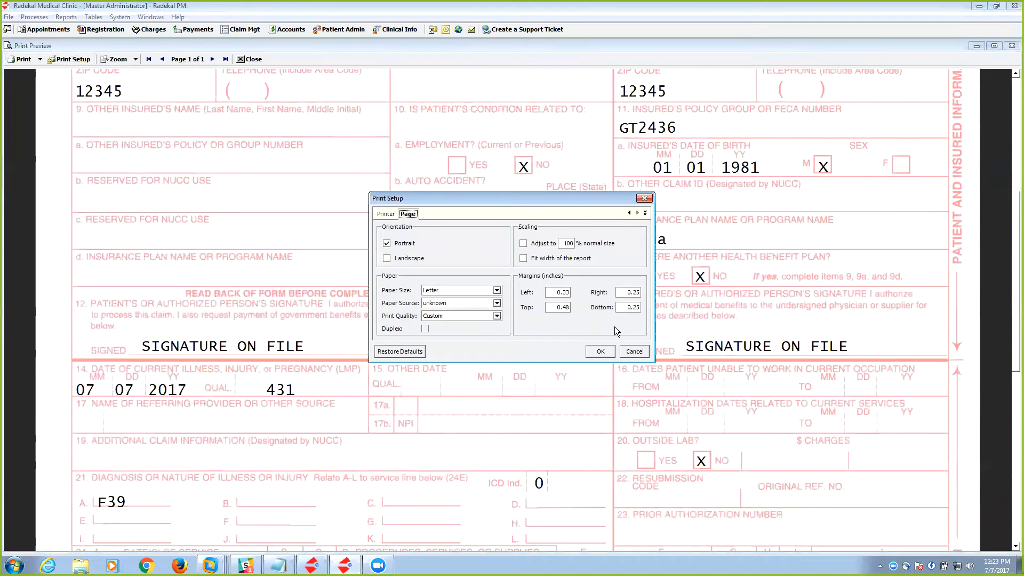
left_click(602, 351)
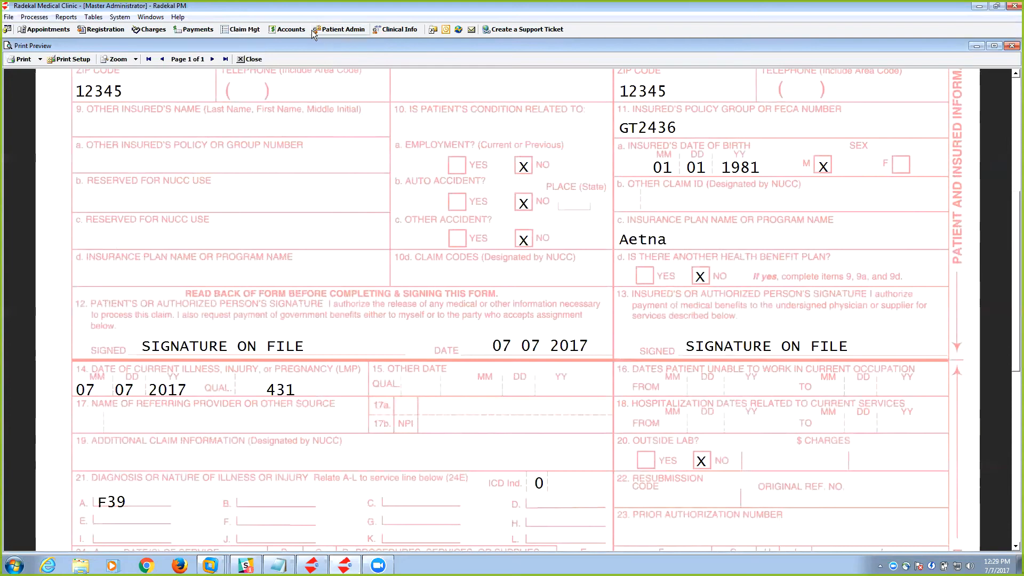
left_click(249, 59)
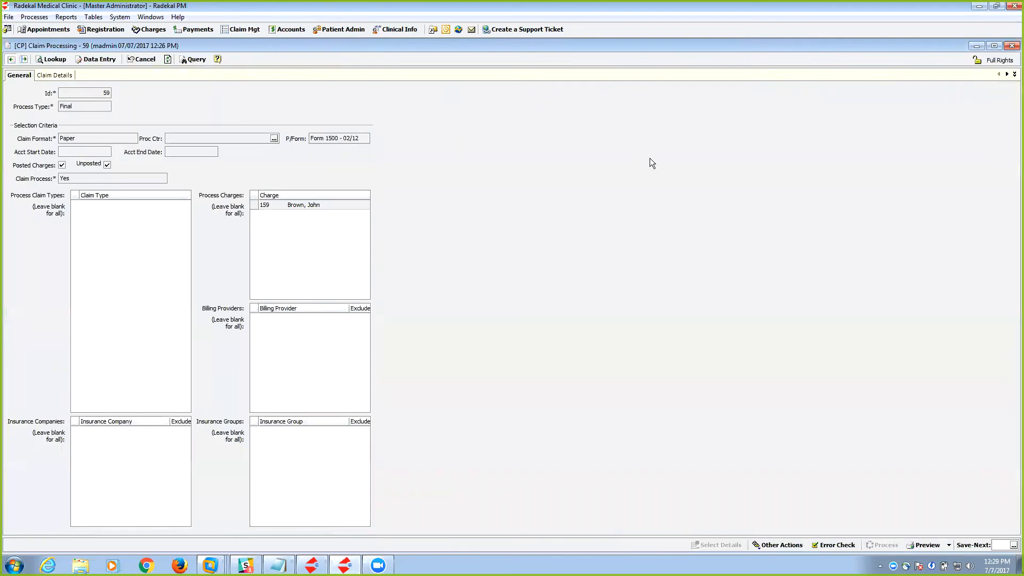
Close the Claim Processing window for batch 59.
left_click(1012, 45)
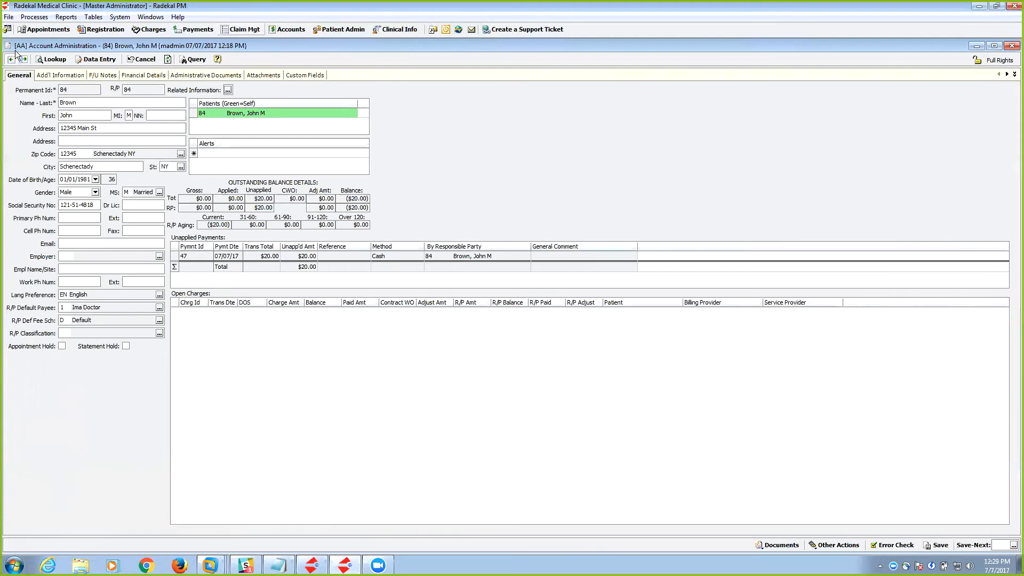
Refresh the account so charge 159 shows $150.00 open, then bring up Payment entry.
left_click(169, 60)
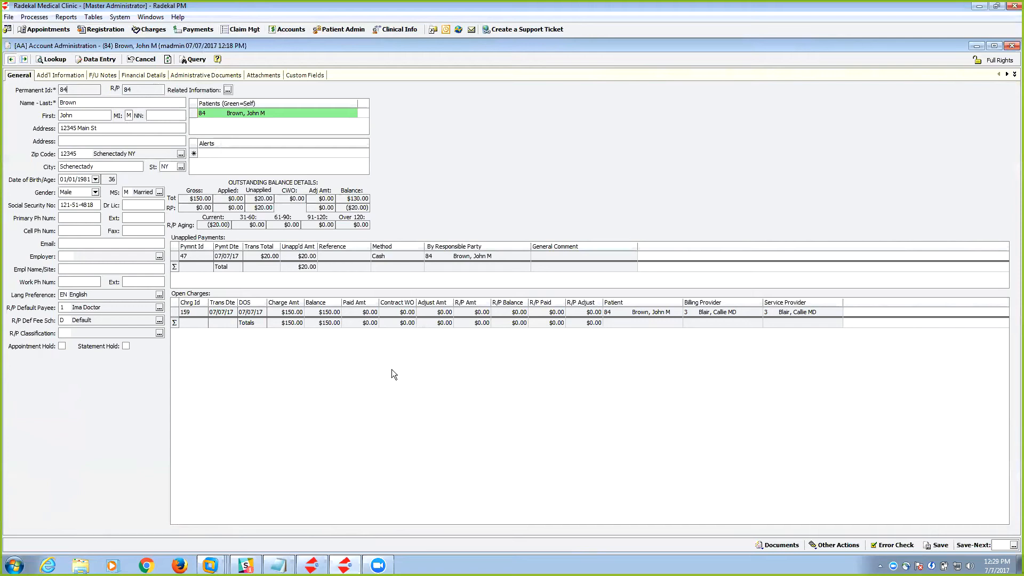
left_click(196, 30)
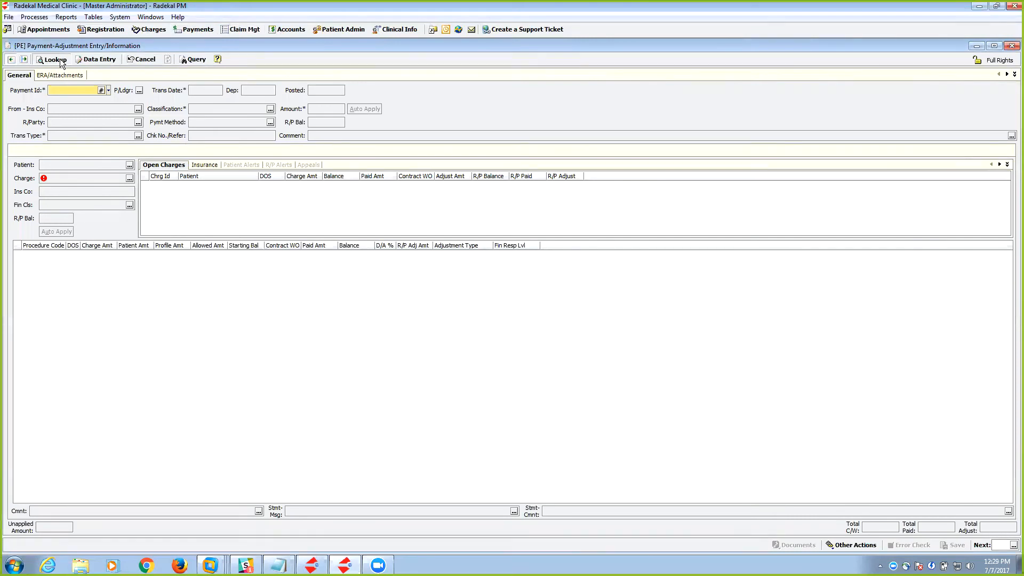
Start payment entry 48 with the patient as responsible party and load charge 159.
left_click(101, 90)
left_click(63, 122)
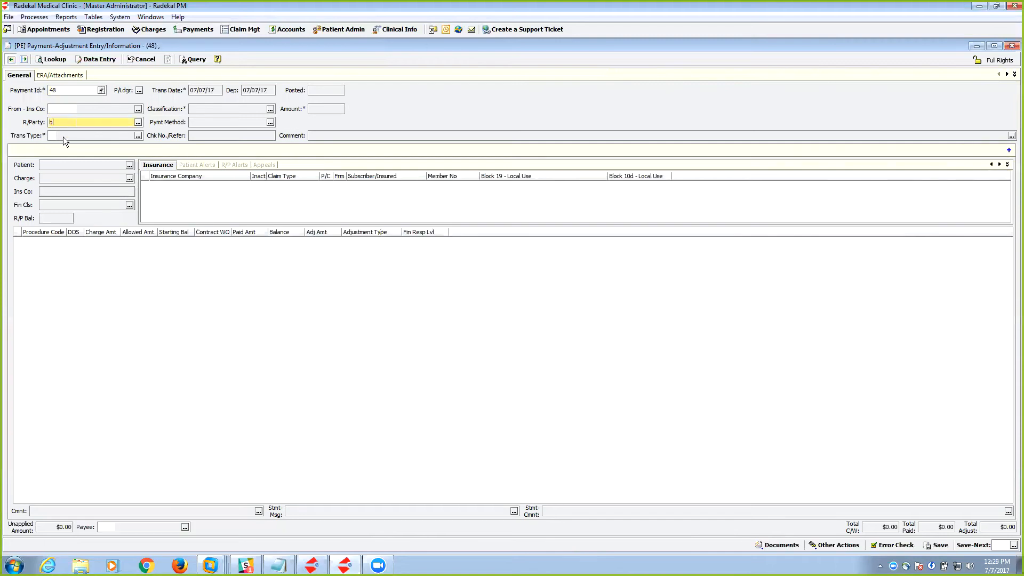
left_click(84, 152)
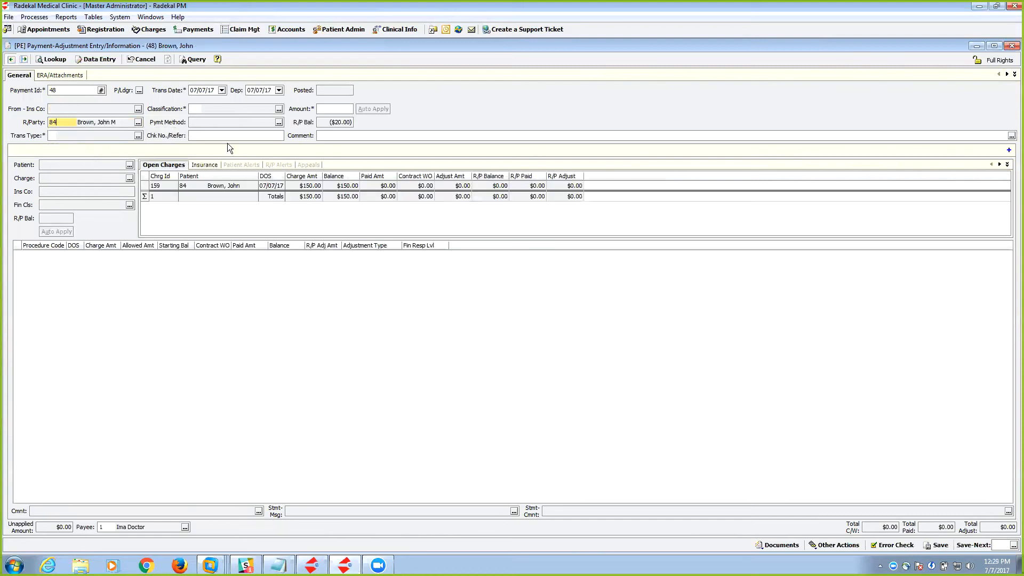
left_click(76, 163)
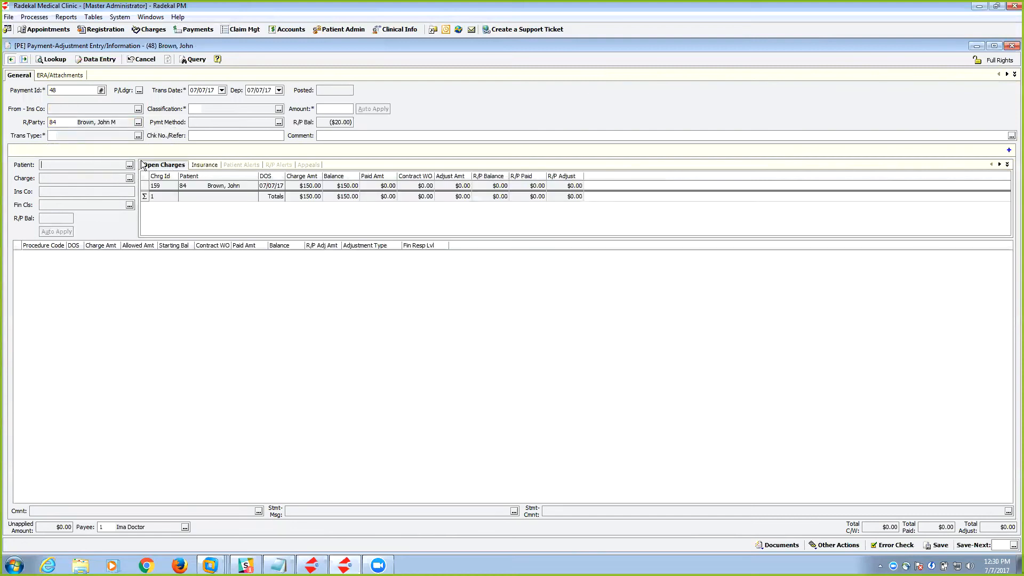
left_click(147, 187)
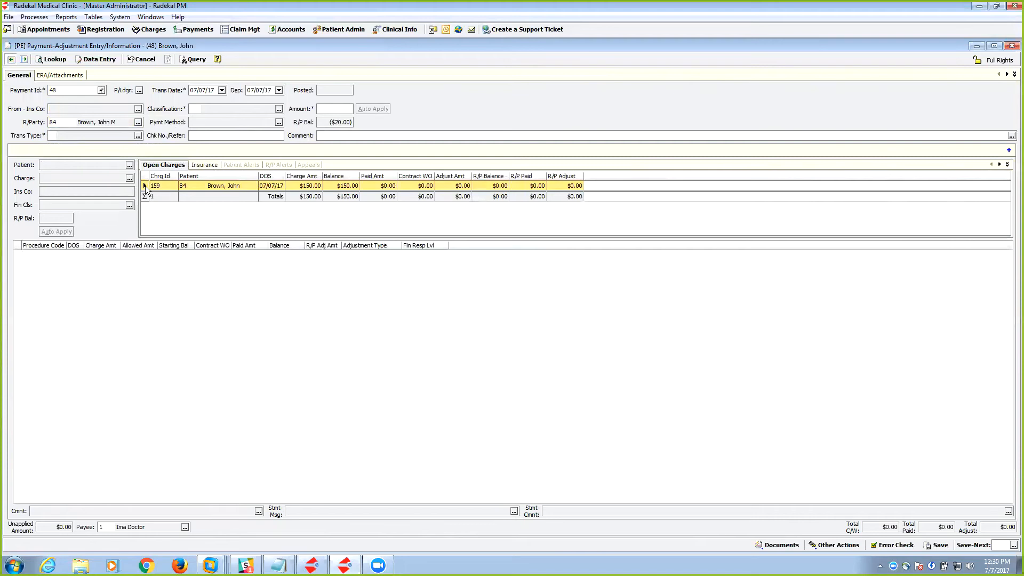
double_click(145, 186)
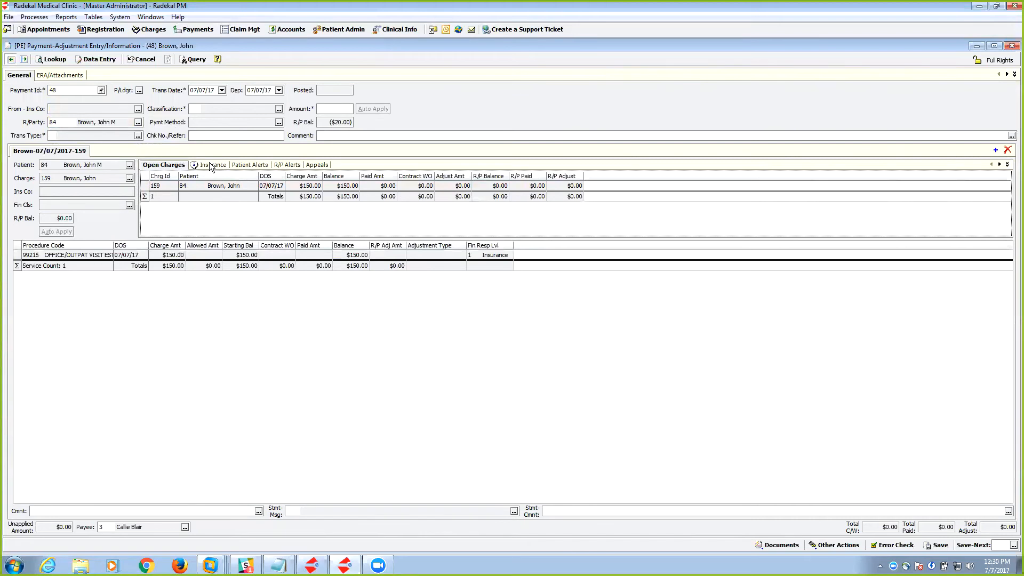
Clear the responsible party and close the payment form without saving.
left_click(53, 123)
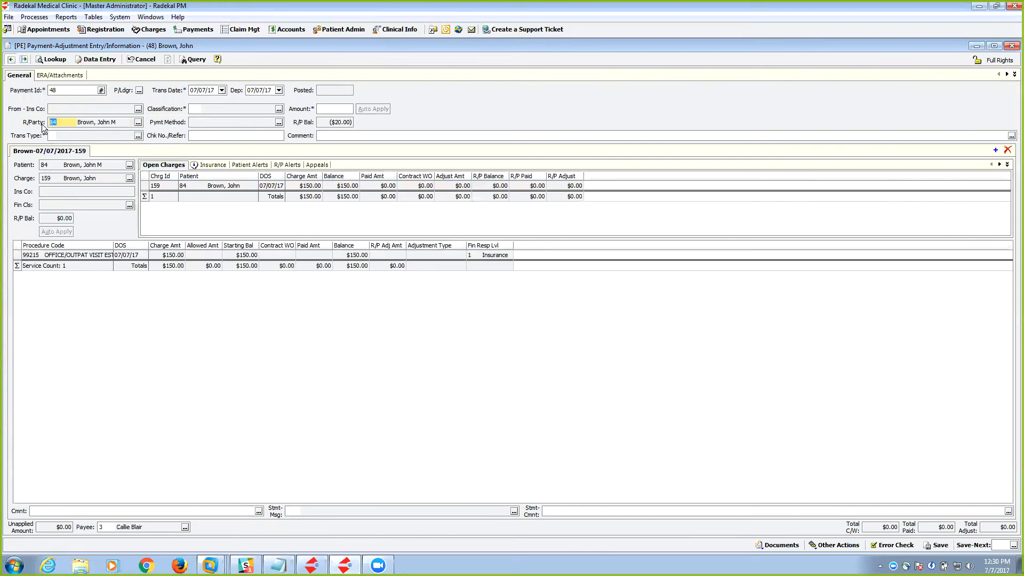
key("Delete")
left_click(1012, 45)
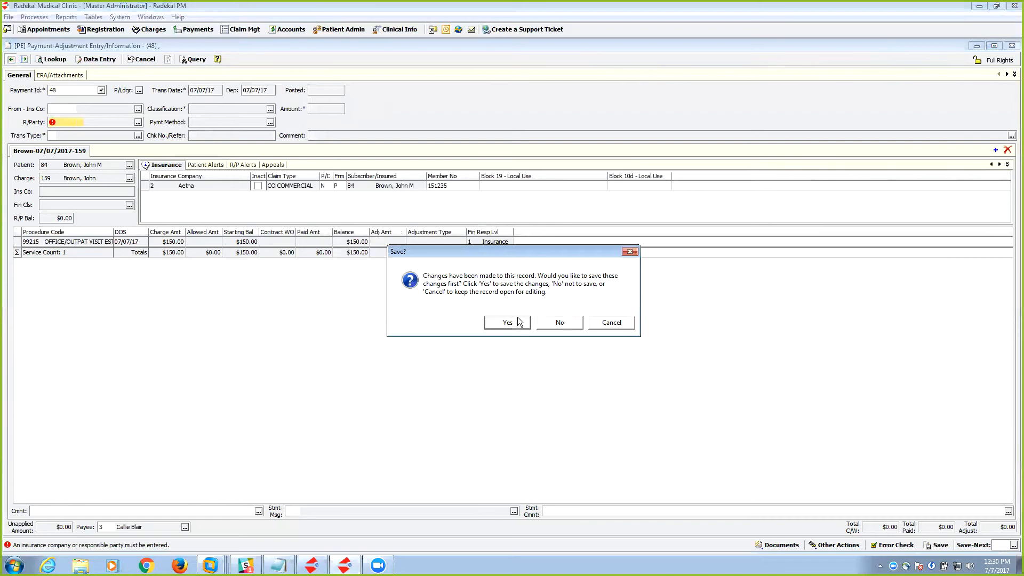
left_click(558, 322)
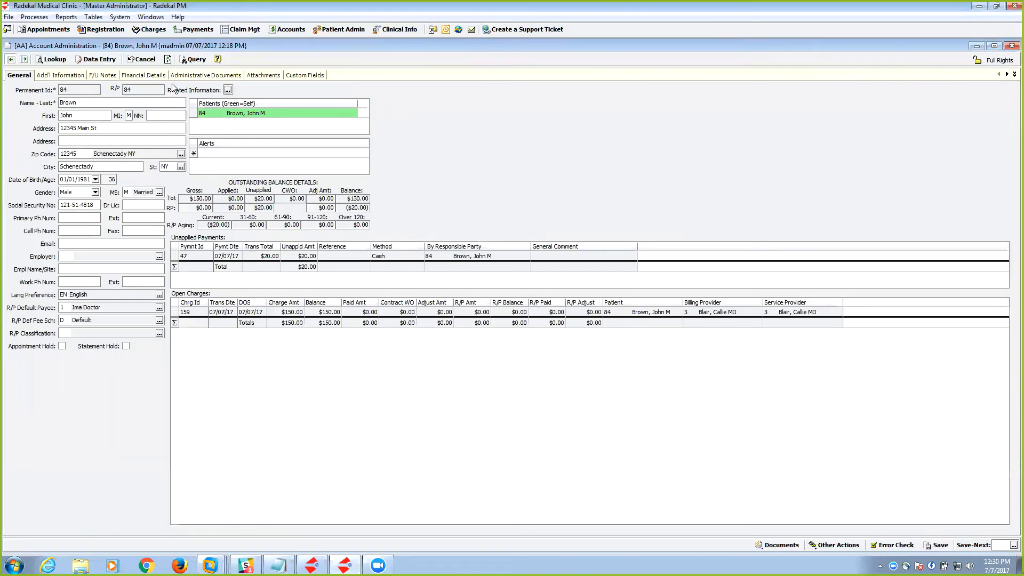
Create a new payment from Aetna with transaction type P (EOB payment), classified as Primary Insurance.
left_click(193, 29)
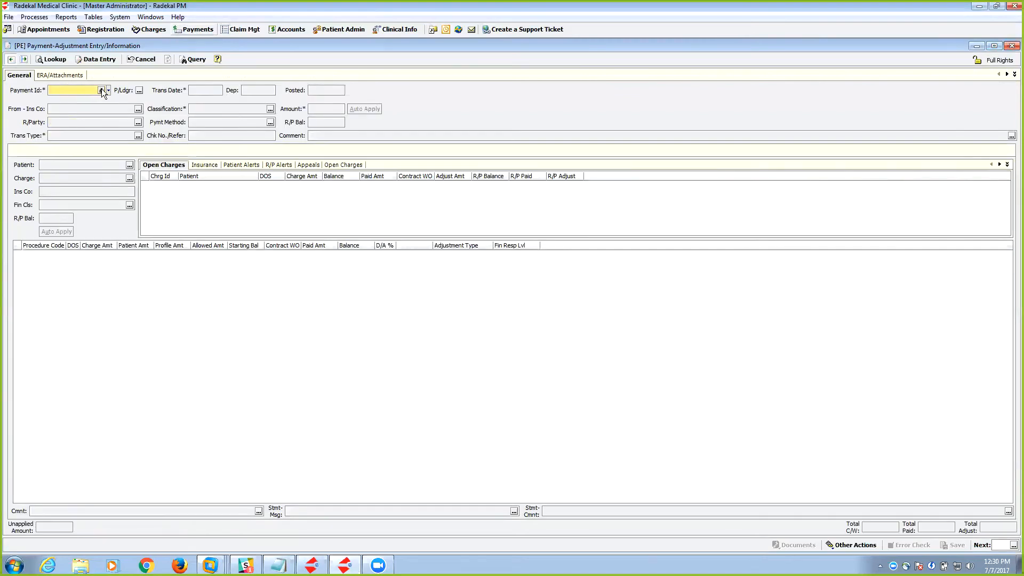
left_click(101, 90)
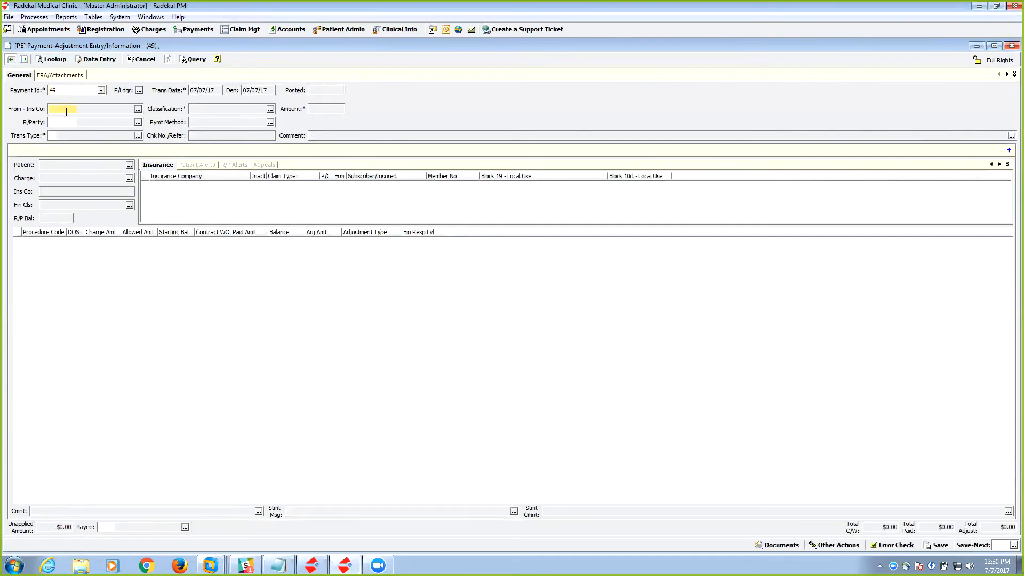
type("ae")
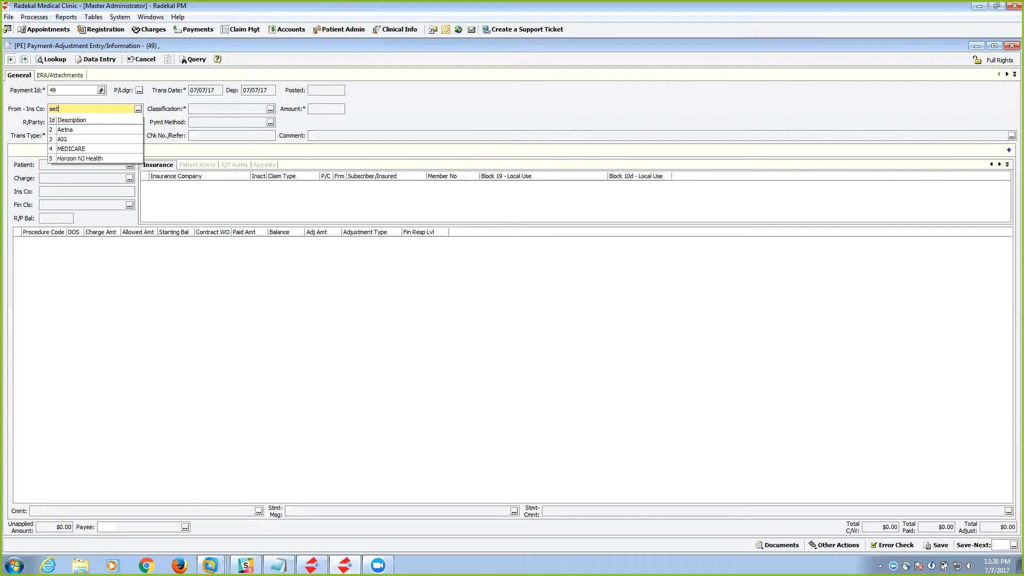
type("t")
left_click(67, 126)
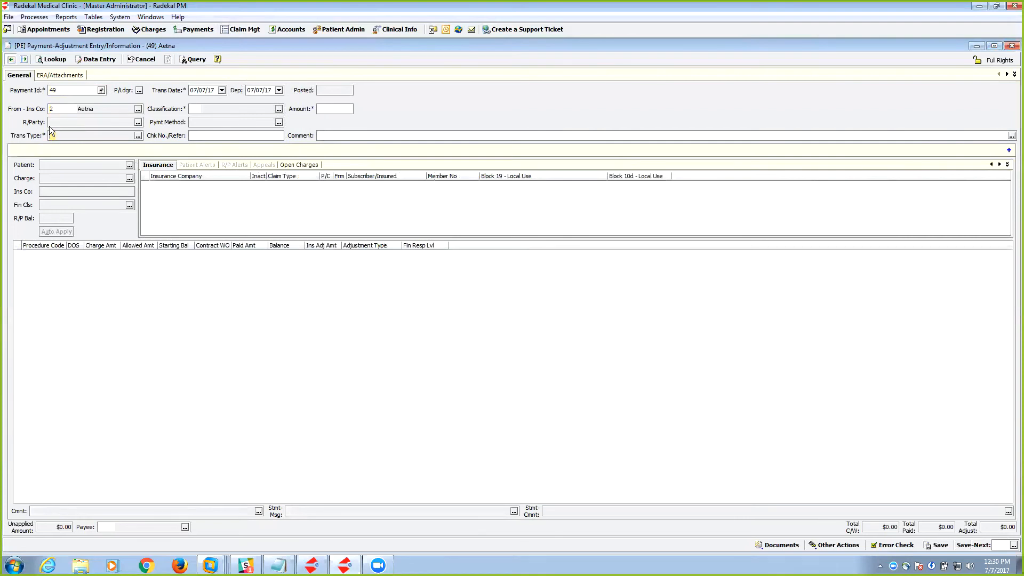
key("Tab")
type("p")
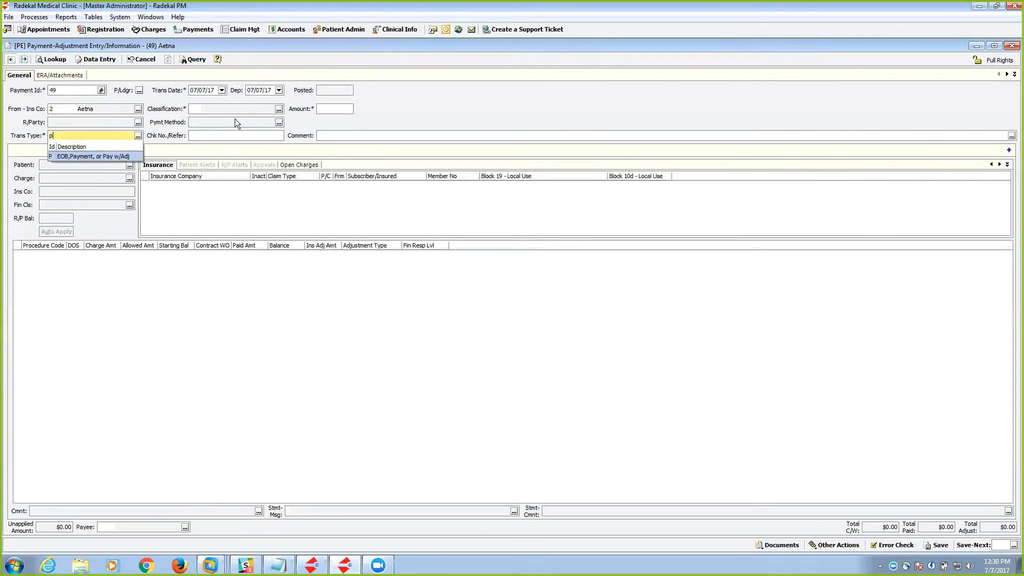
key("Tab")
left_click(278, 109)
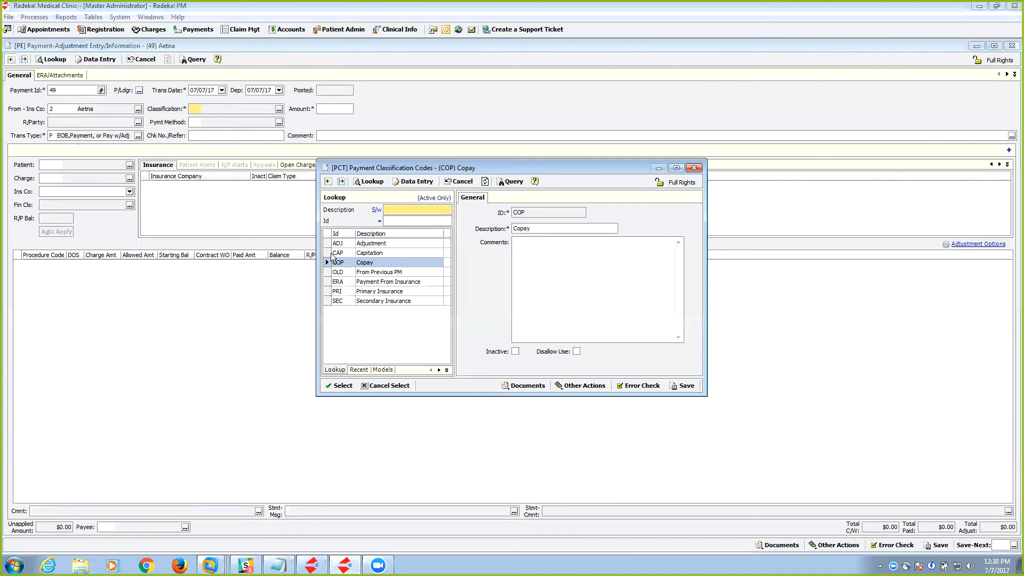
double_click(339, 291)
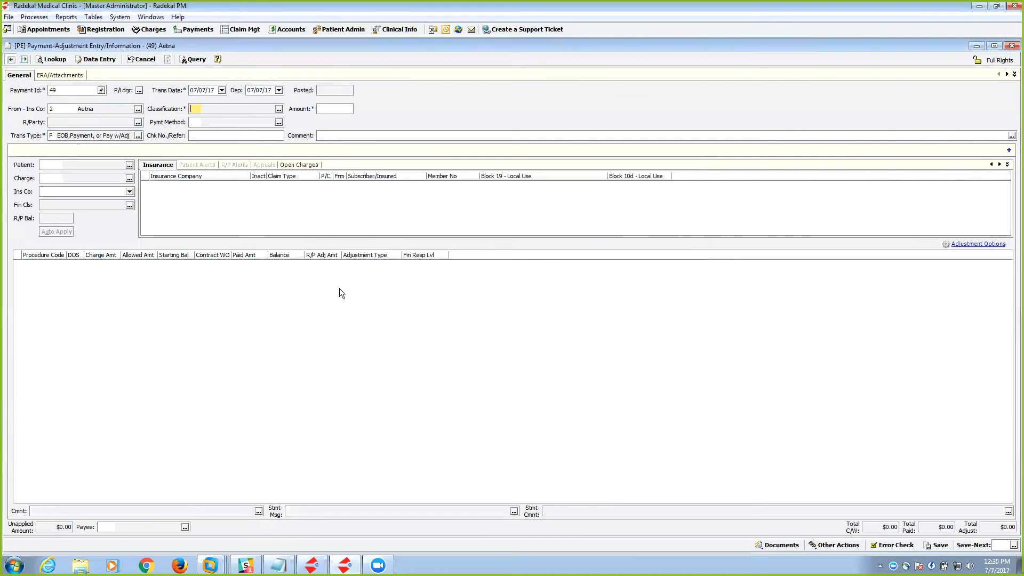
Set the payment method to CK (check) and the amount to $100.00.
left_click(198, 122)
type("CK")
key("Tab")
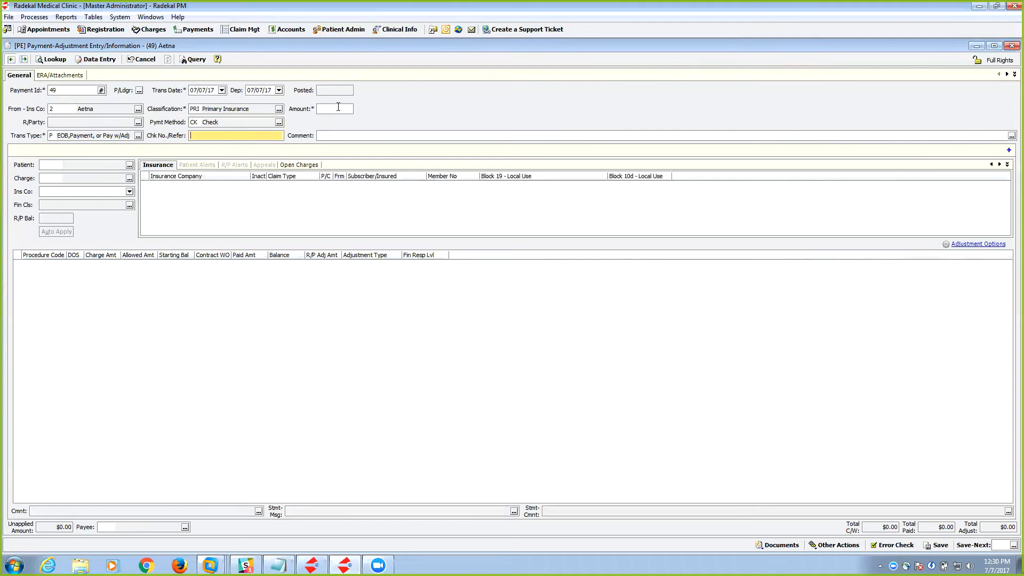
left_click(333, 106)
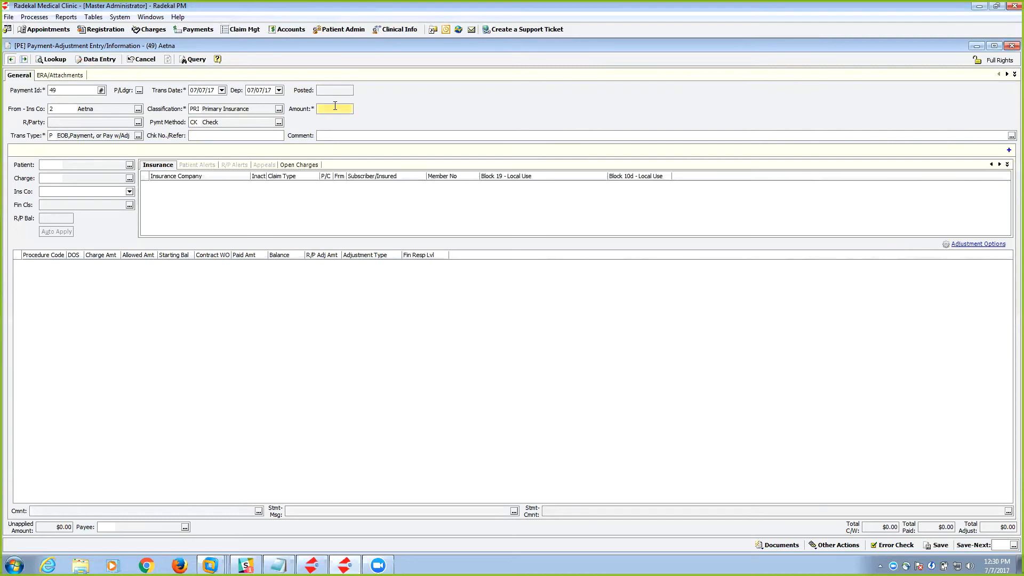
type("100")
key("Tab")
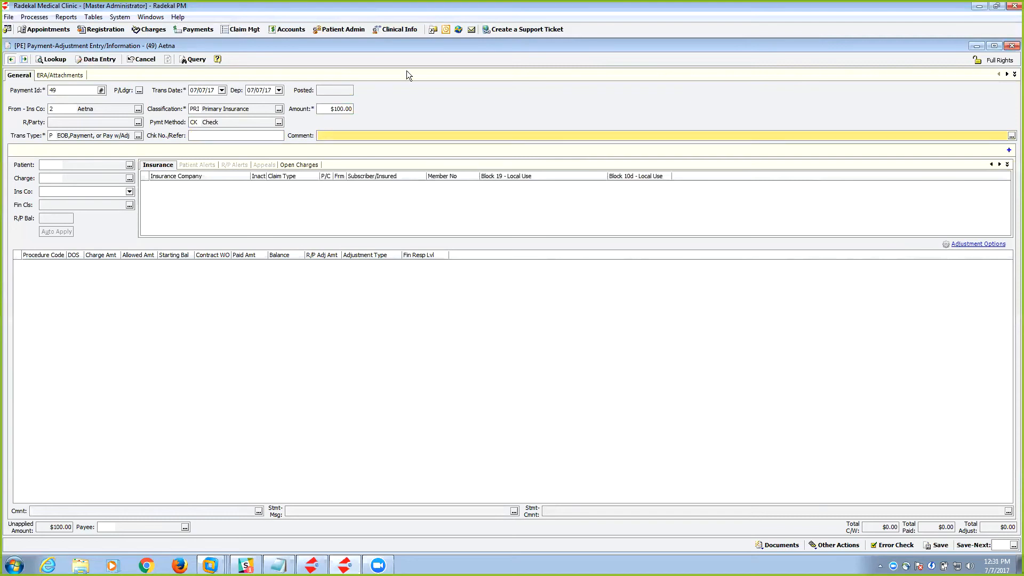
left_click(301, 167)
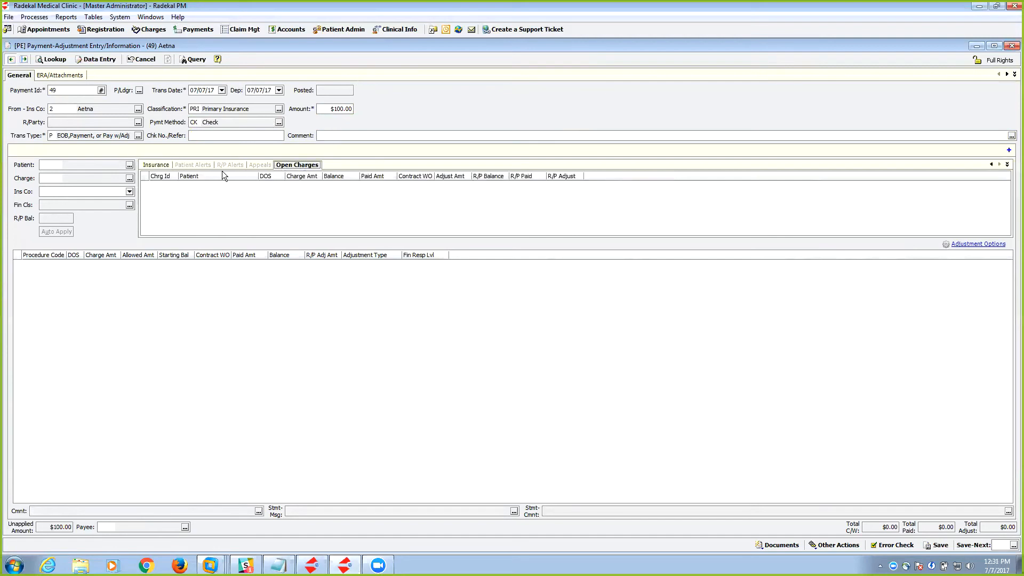
Select the patient and load open charge 159 with its 99215 line.
left_click(56, 165)
type("bro")
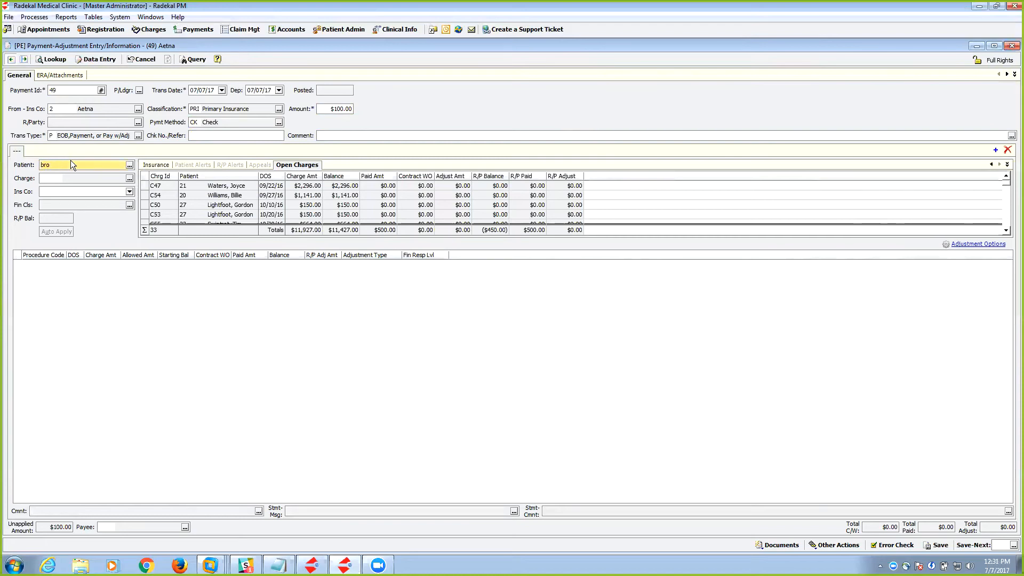
left_click(85, 194)
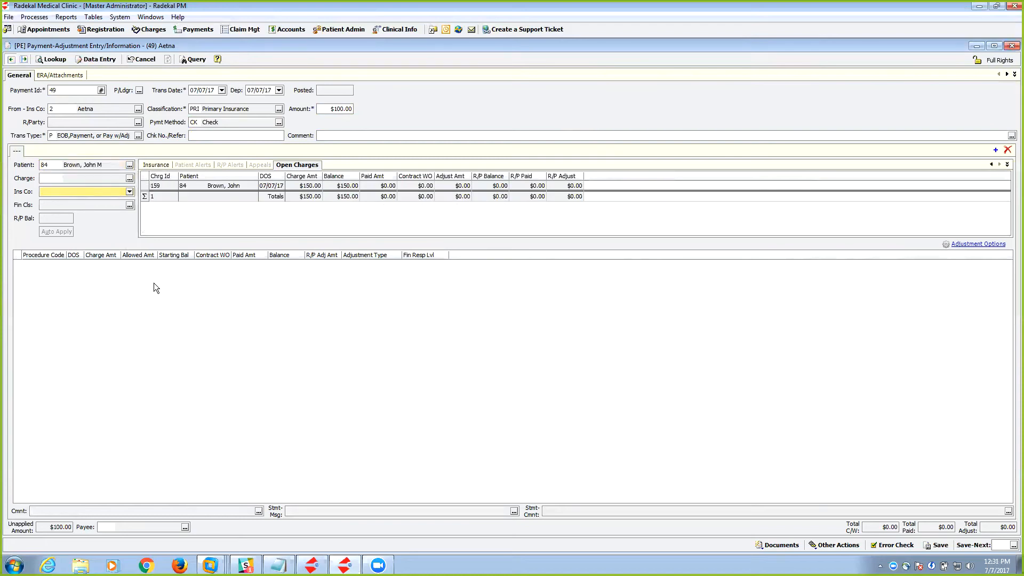
left_click(151, 187)
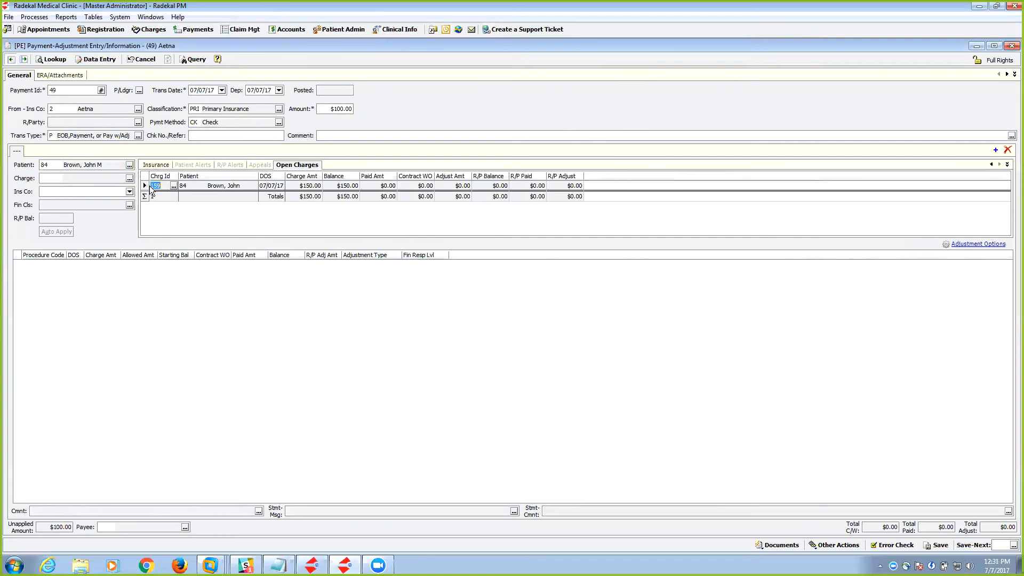
double_click(146, 185)
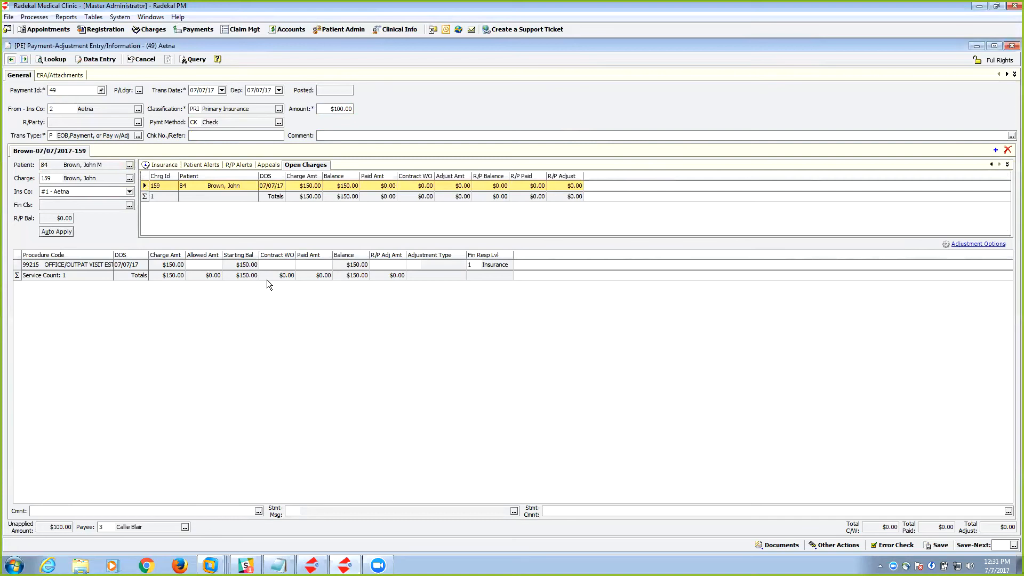
Enter $120.00 allowed, keep the $30.00 write-off, and apply $100.00 paid.
left_click(204, 265)
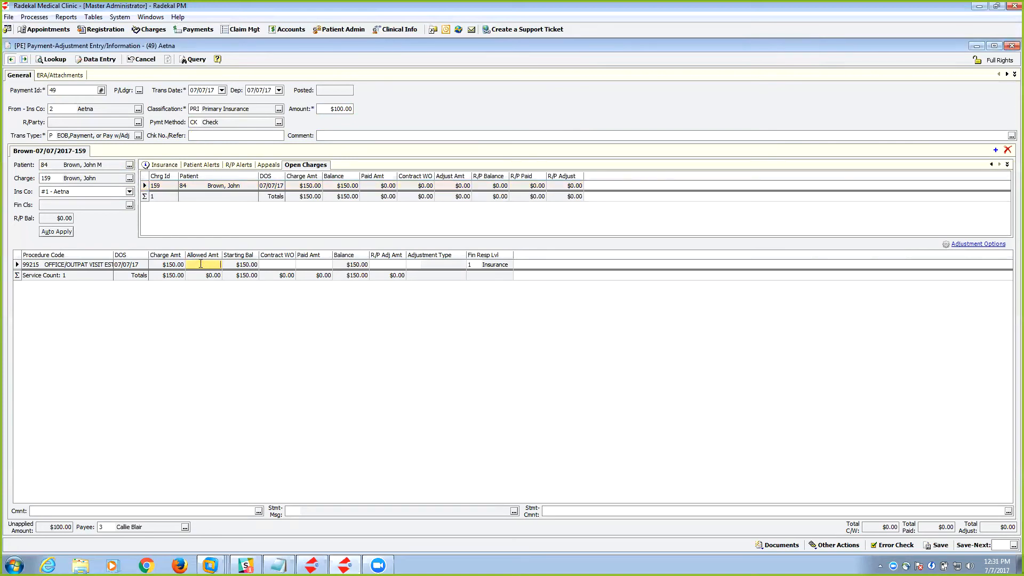
type("120")
key("Tab")
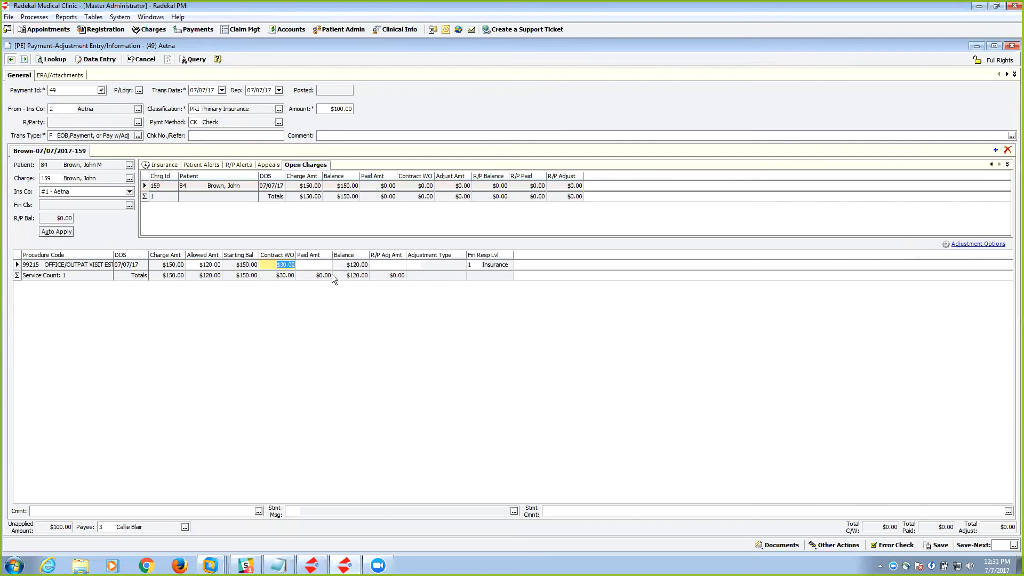
key("Tab")
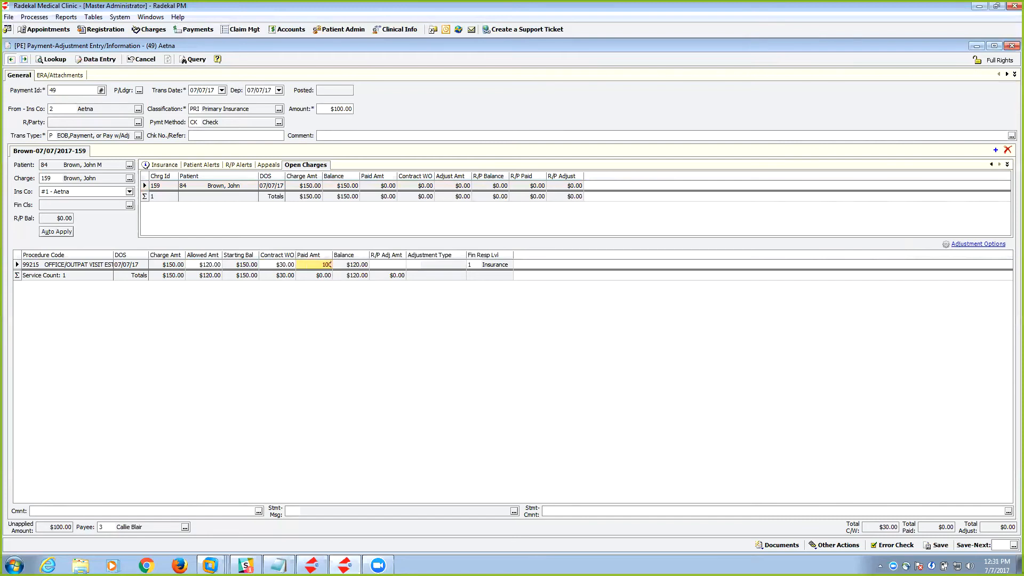
type("100")
key("Tab")
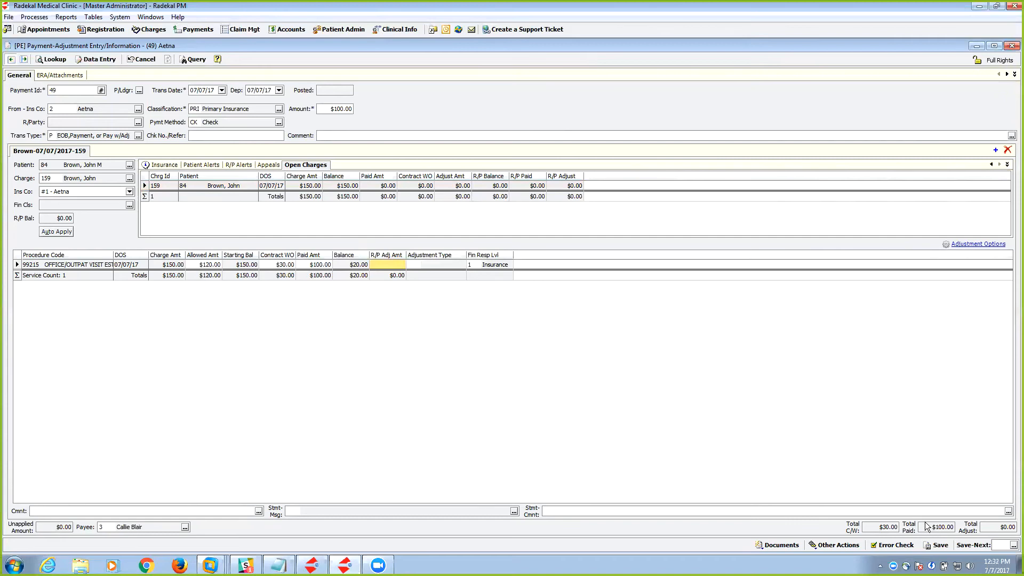
Save the $100.00 Aetna check payment on charge 159 with its $30.00 write-off.
left_click(941, 545)
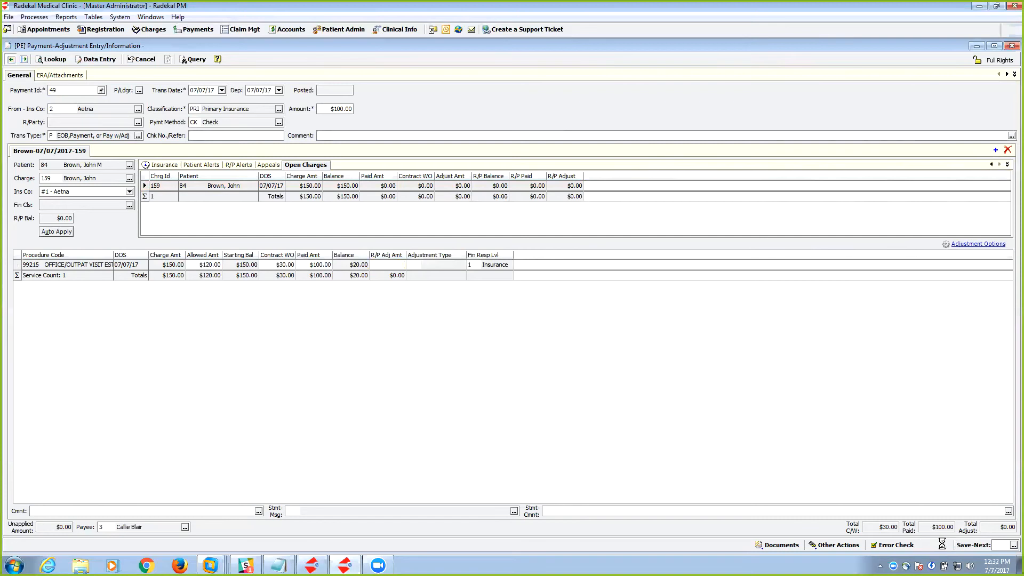
left_click(151, 17)
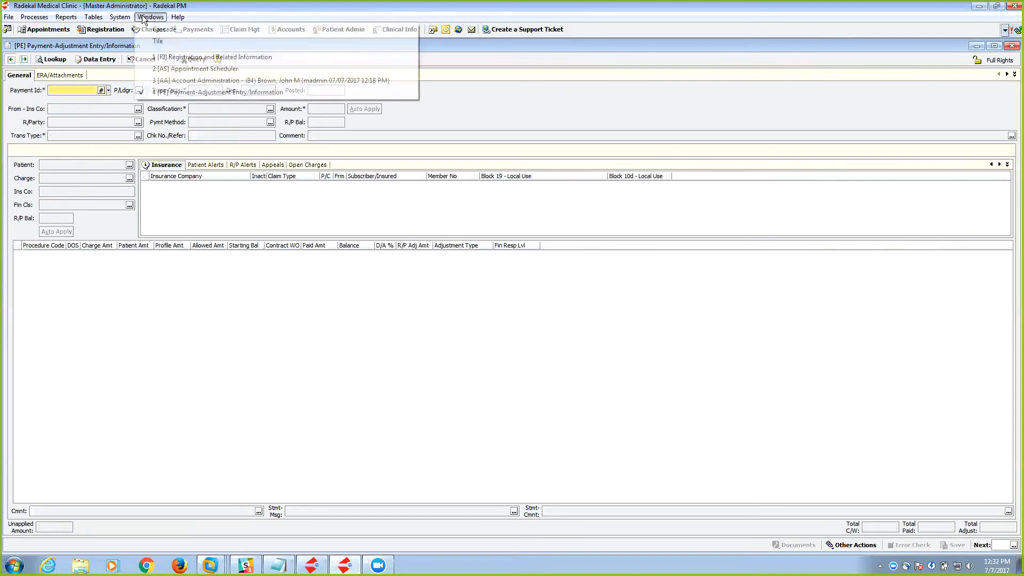
left_click(192, 80)
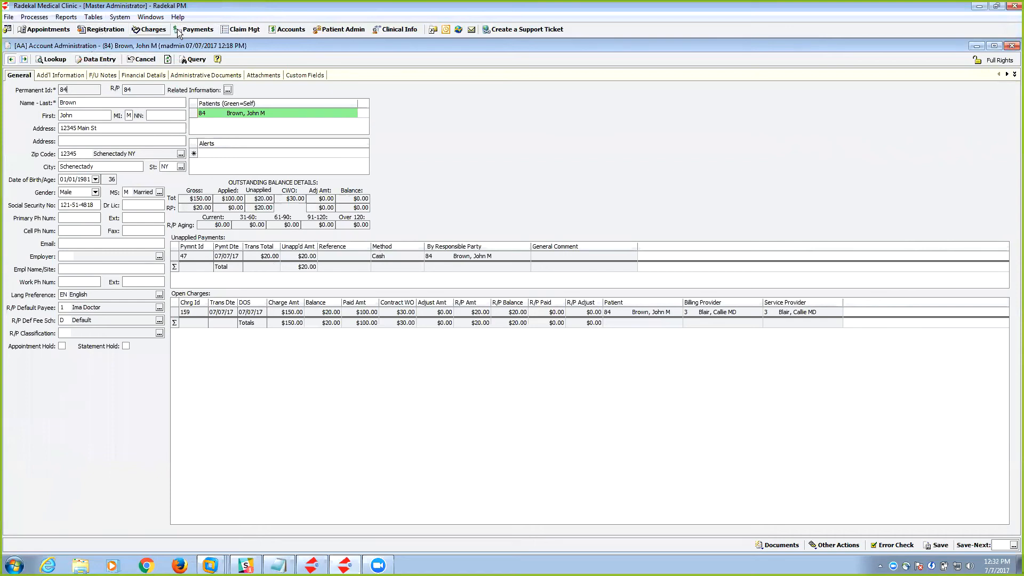
left_click(193, 31)
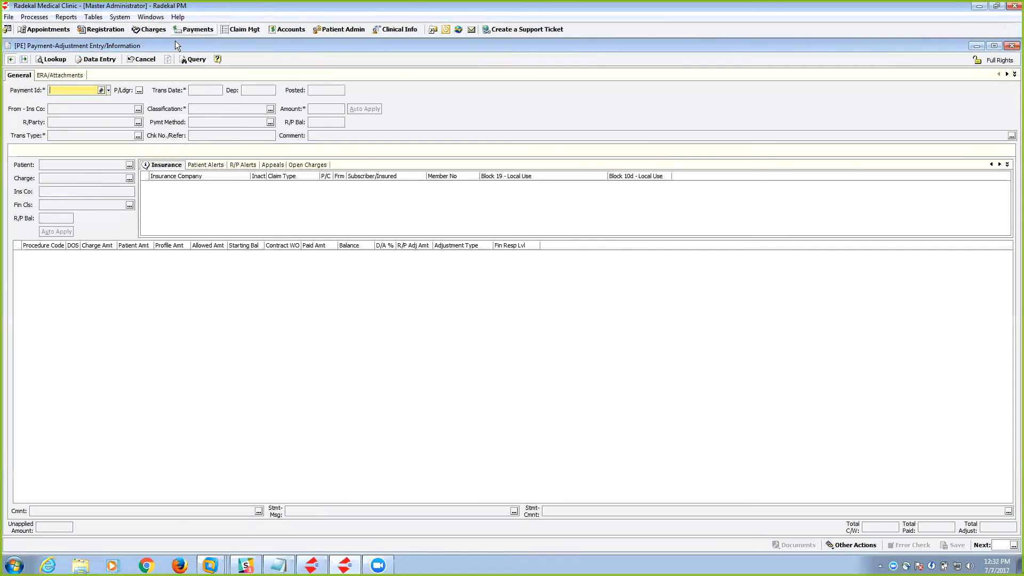
Generate new payment 50 and set the patient as its responsible party.
left_click(107, 89)
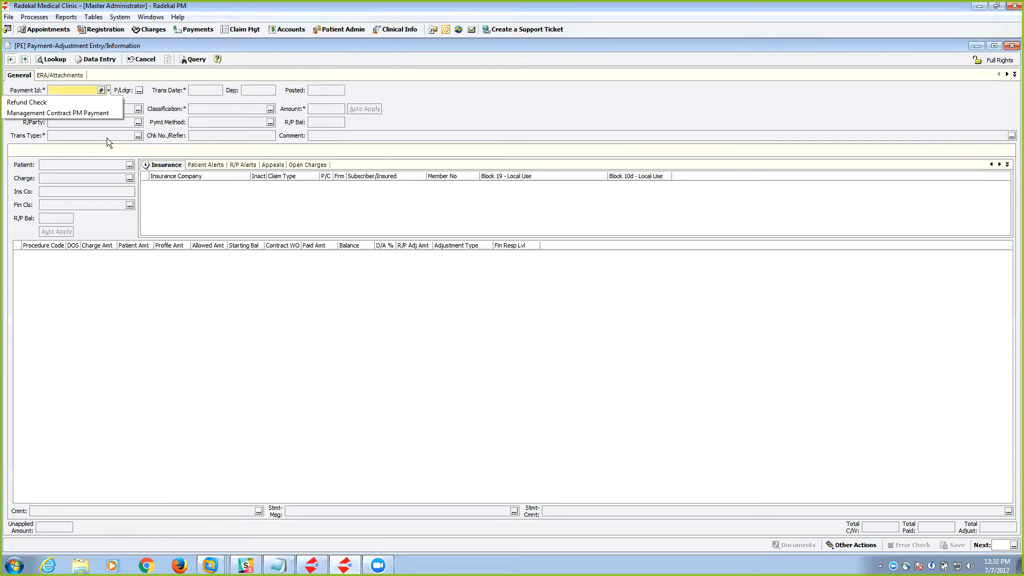
left_click(428, 106)
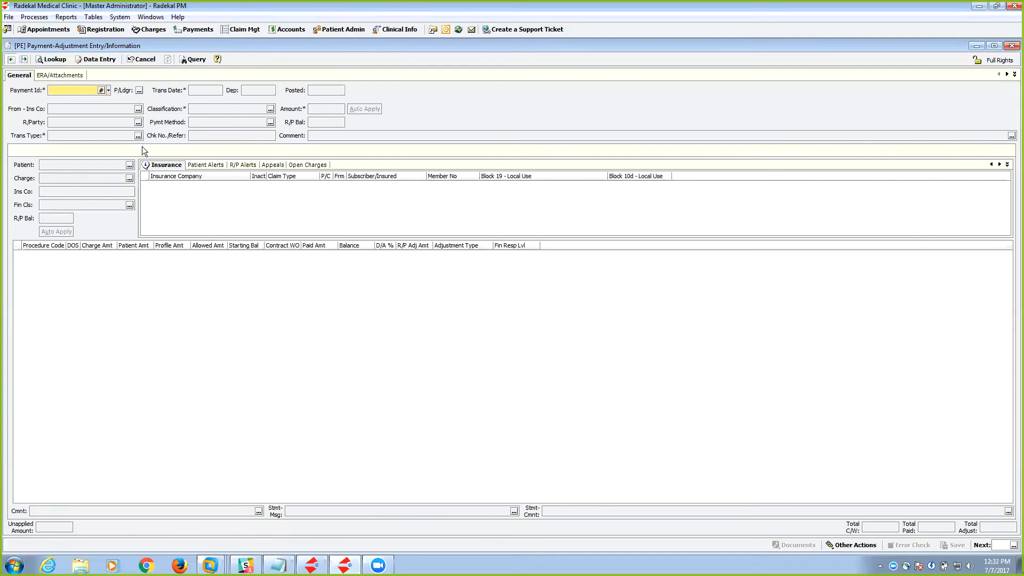
left_click(100, 90)
left_click(67, 121)
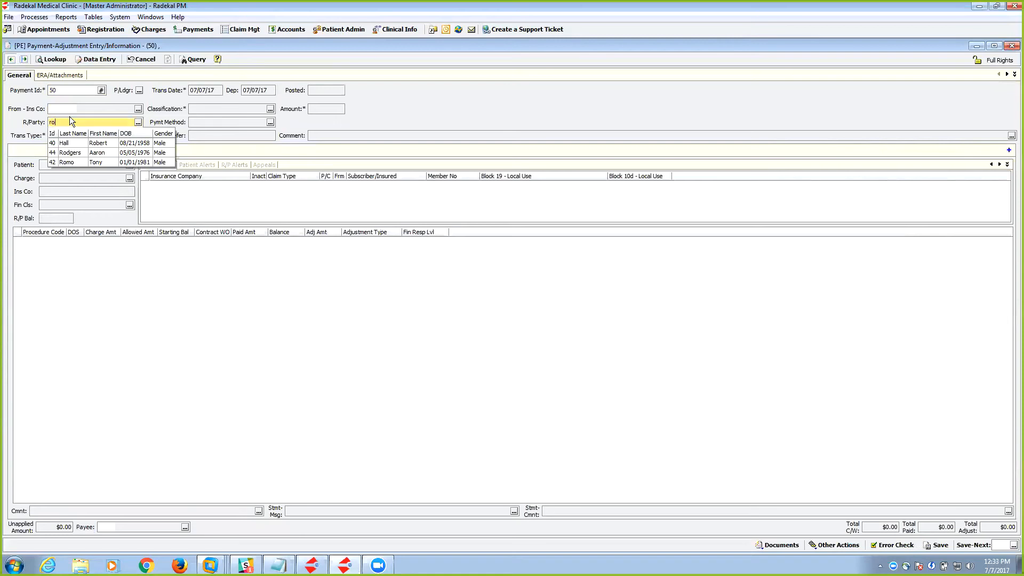
key("BackSpace")
key("BackSpace")
type("bro")
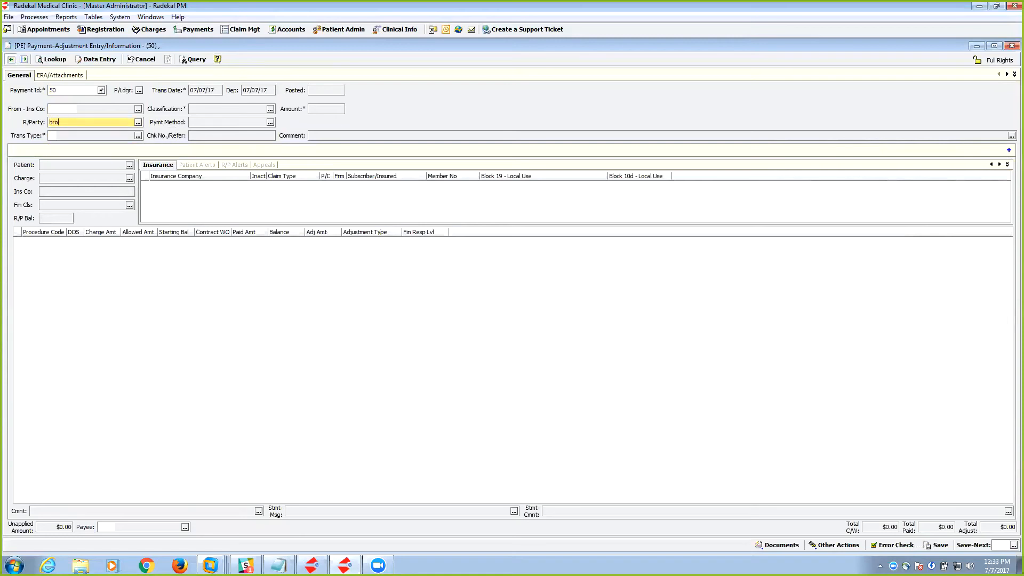
left_click(97, 153)
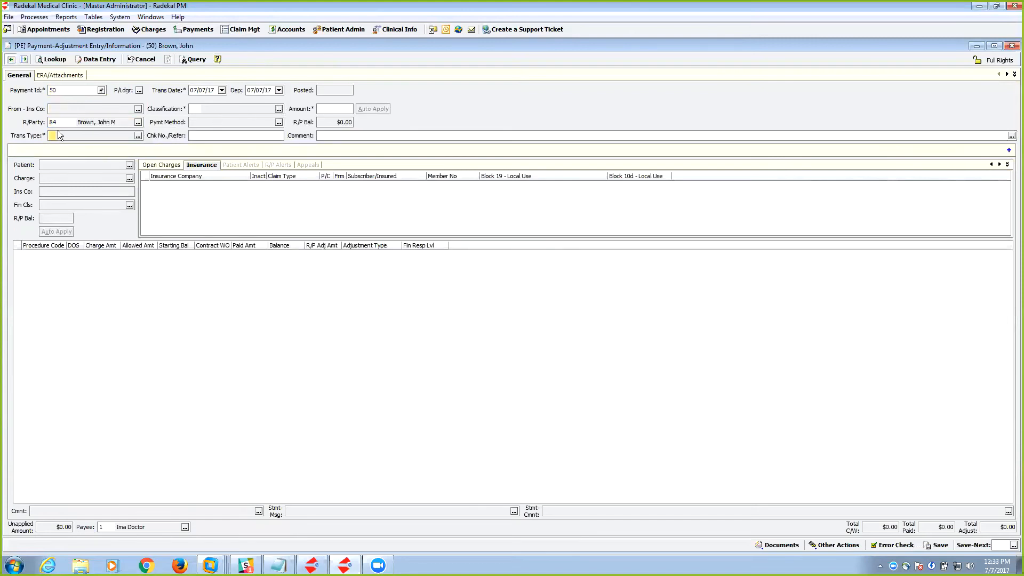
Set the transaction type to P and review the payment classification codes.
type("P")
key("Tab")
left_click(198, 107)
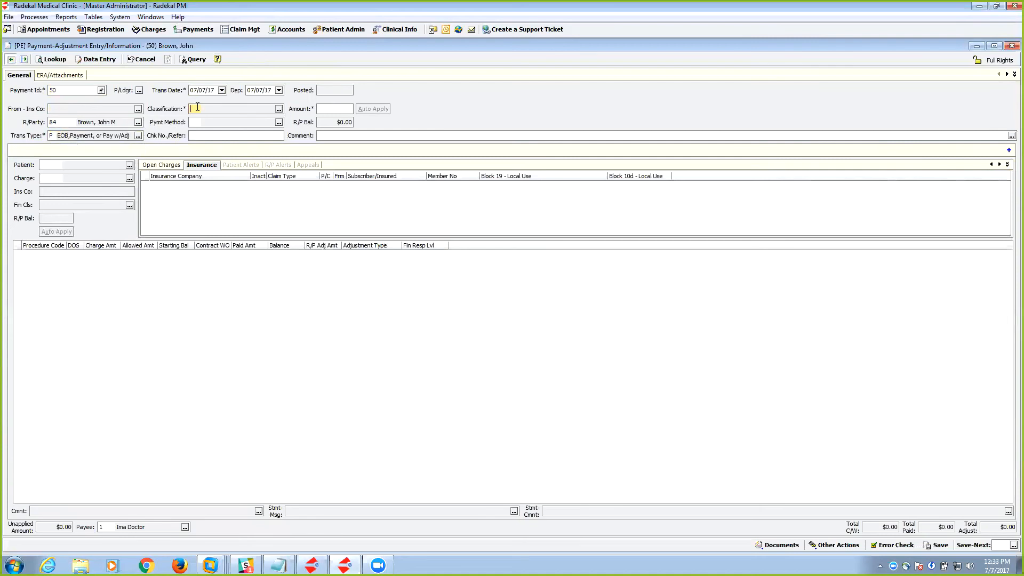
left_click(279, 109)
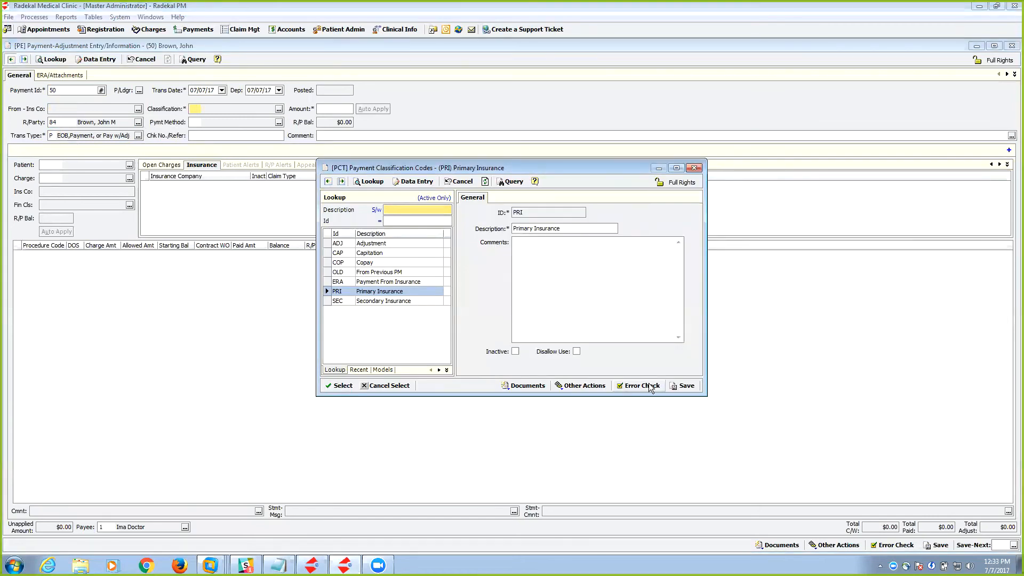
left_click(694, 168)
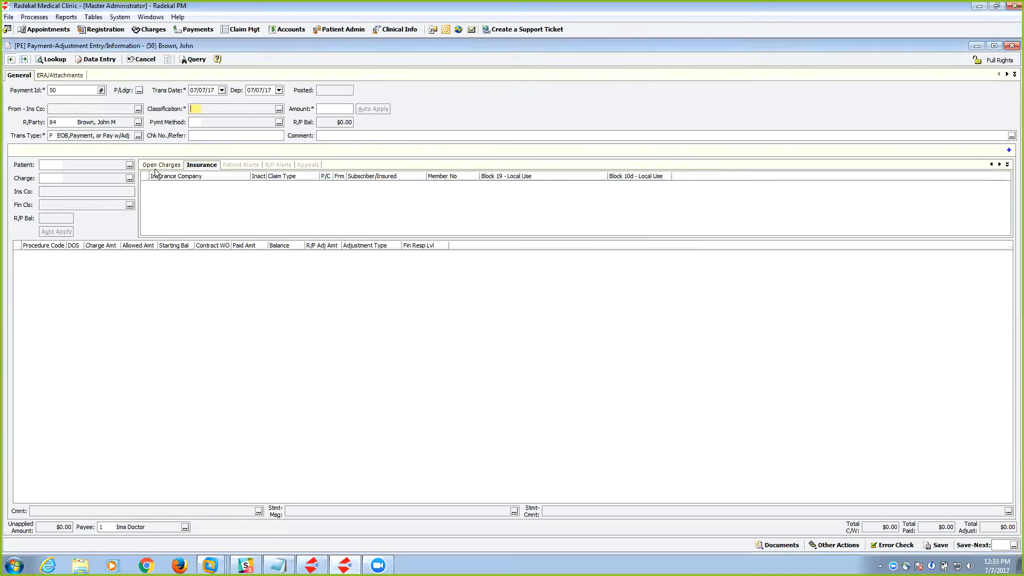
Fill in the patient, then close payment 50 without saving it.
left_click(50, 166)
type("bro")
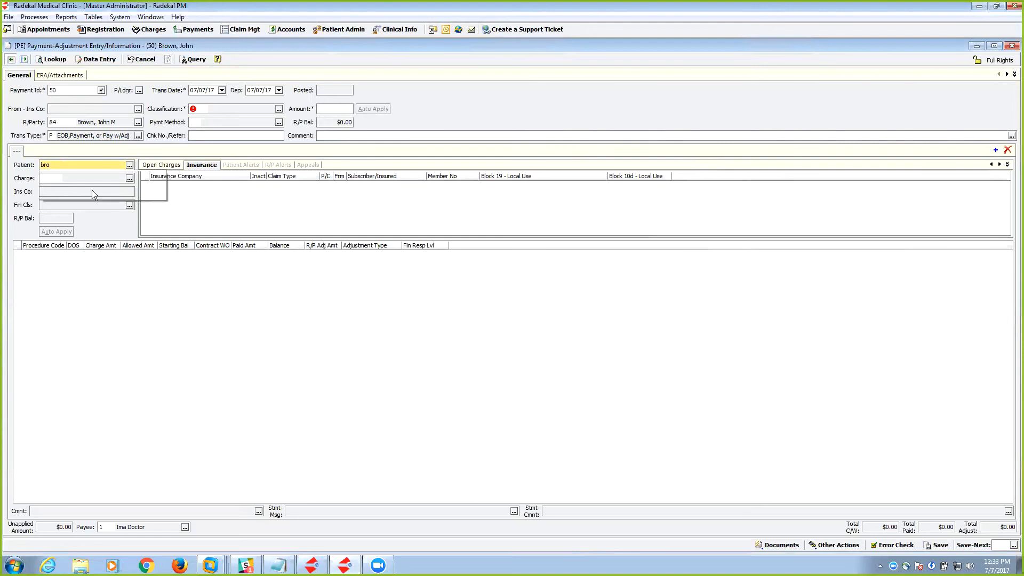
left_click(84, 195)
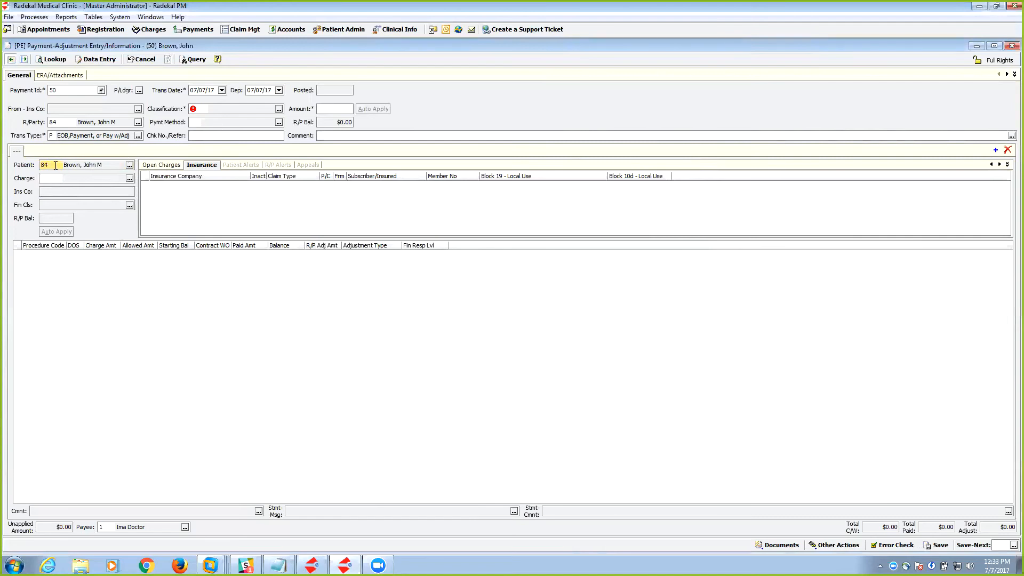
left_click(53, 177)
left_click(129, 166)
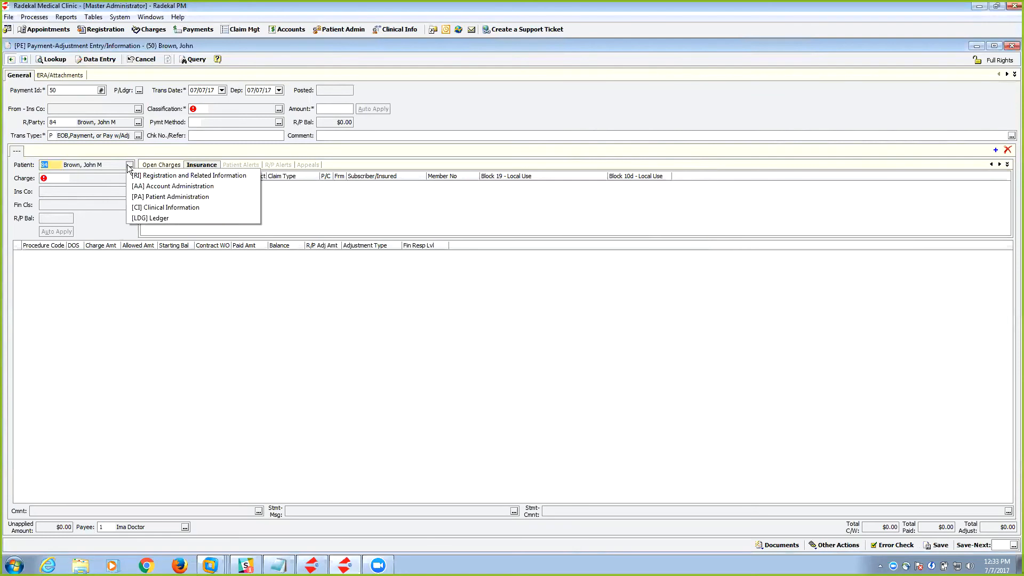
left_click(237, 388)
left_click(331, 112)
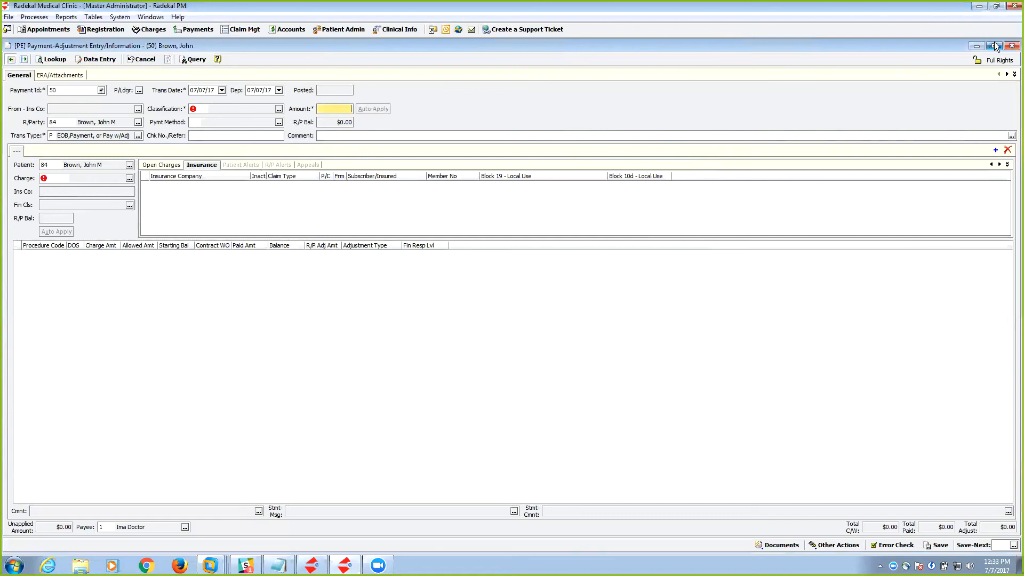
left_click(1012, 46)
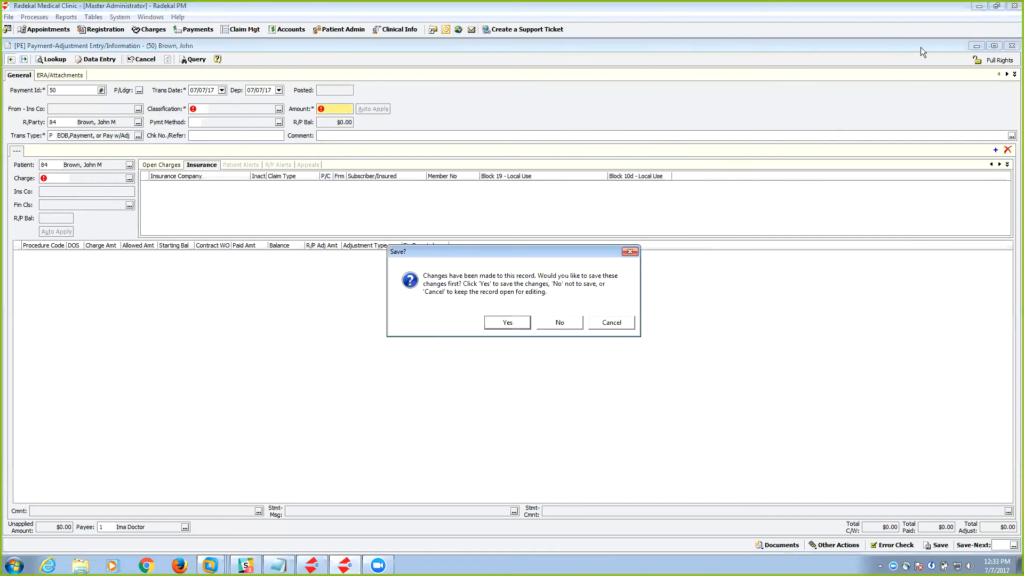
left_click(560, 322)
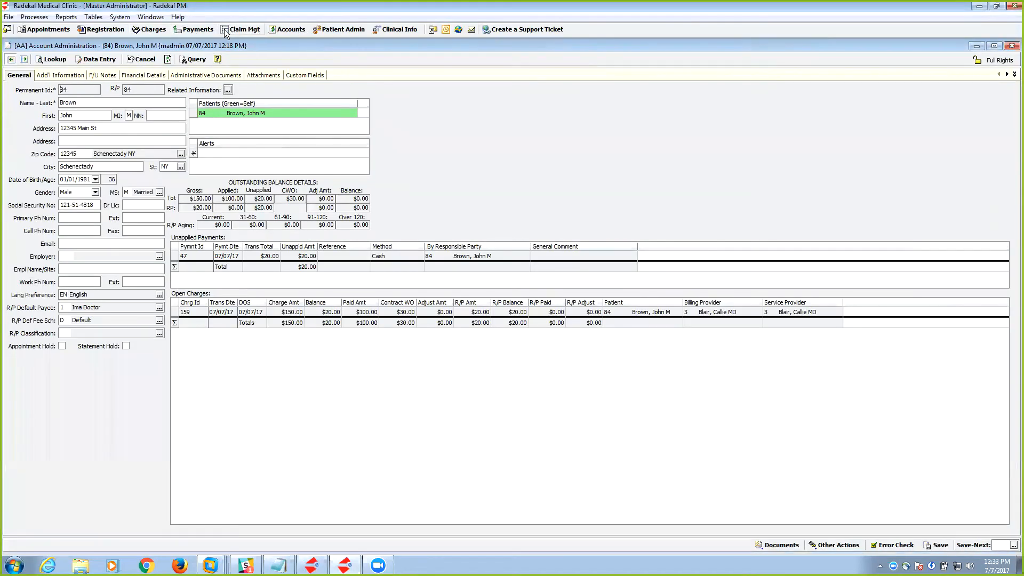
Look up the patient, return to Account Administration's Financial Details, and open $20.00 cash payment 47.
left_click(328, 28)
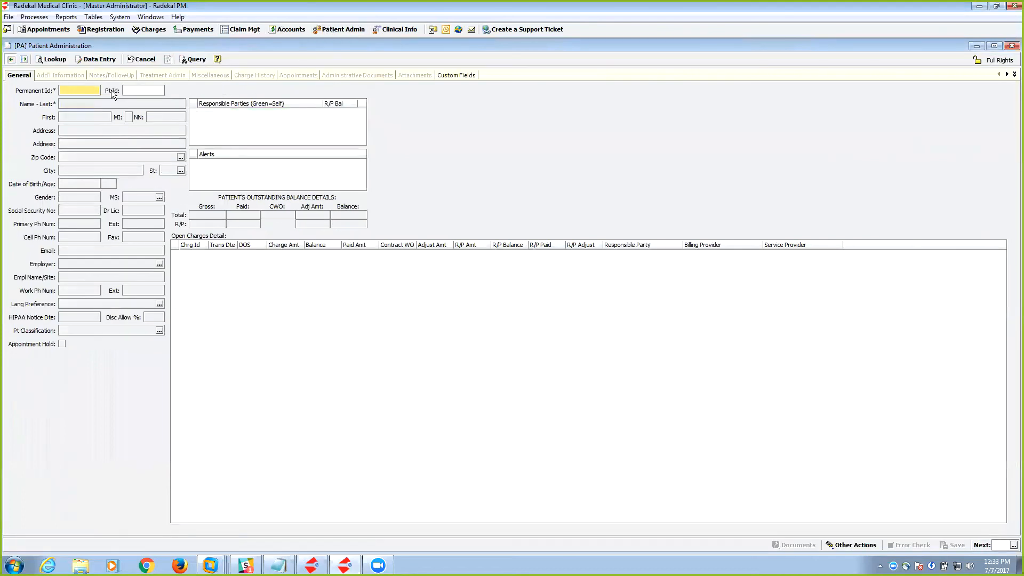
type("bro")
left_click(73, 119)
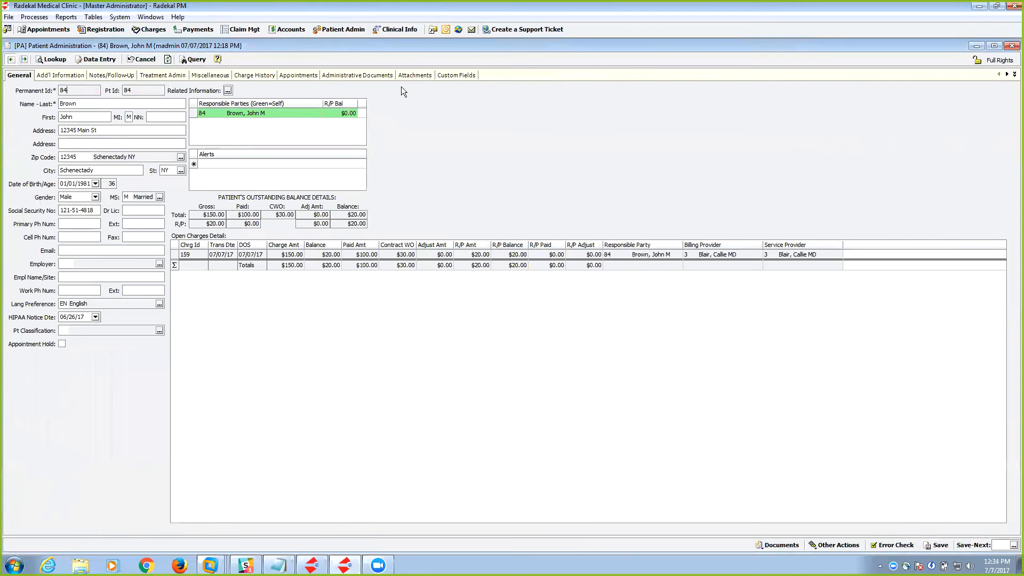
left_click(120, 18)
mouse_move(150, 17)
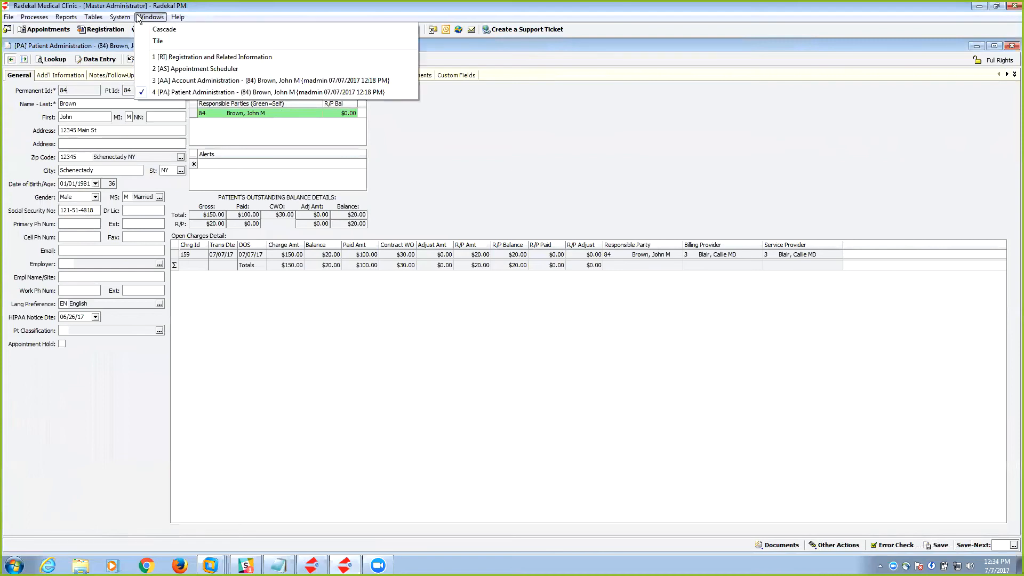
left_click(184, 81)
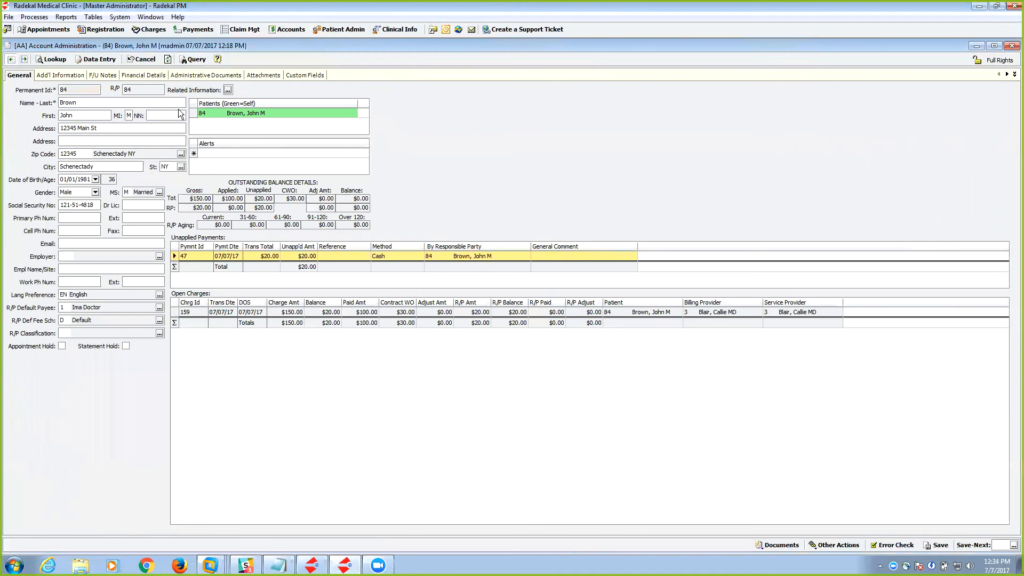
left_click(144, 76)
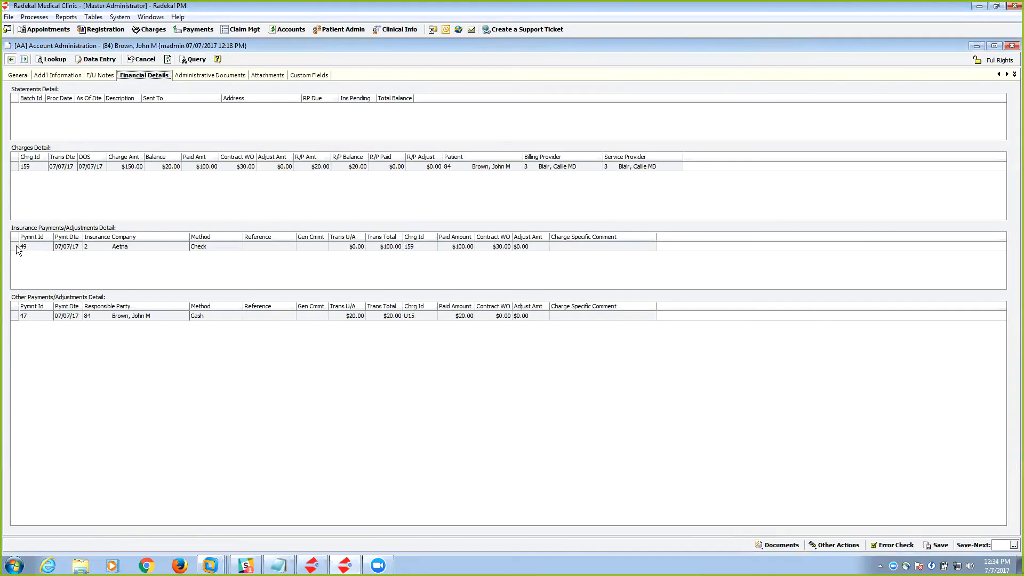
left_click(14, 316)
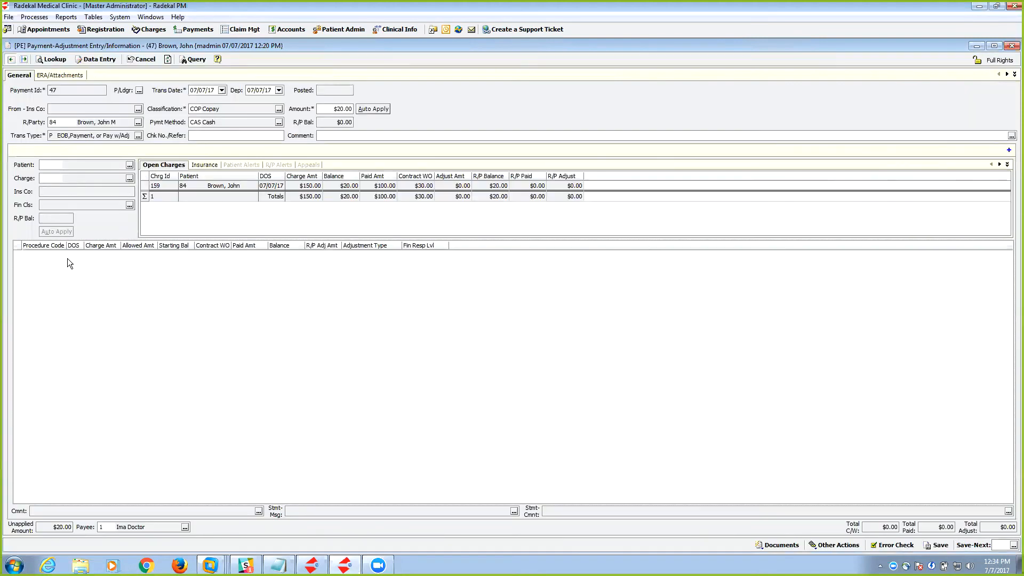
Auto-apply the $20.00 copay to charge 159 and save payment 47.
left_click(375, 110)
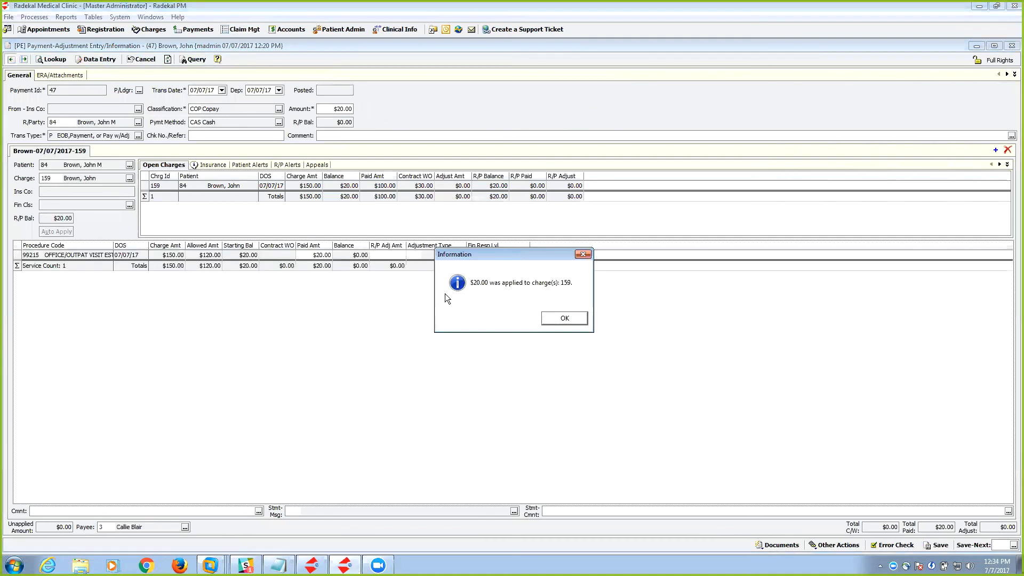
left_click(565, 319)
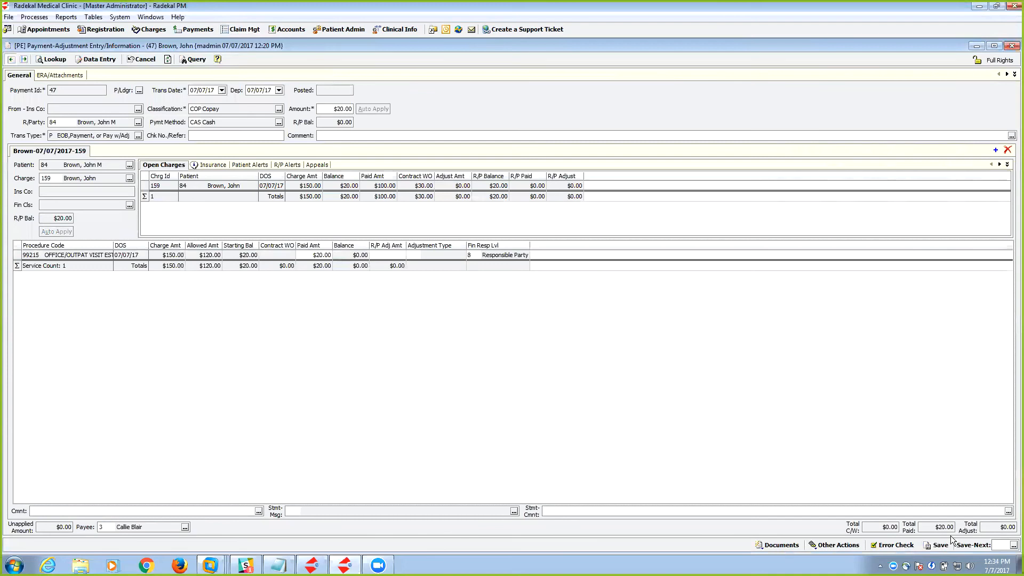
left_click(937, 545)
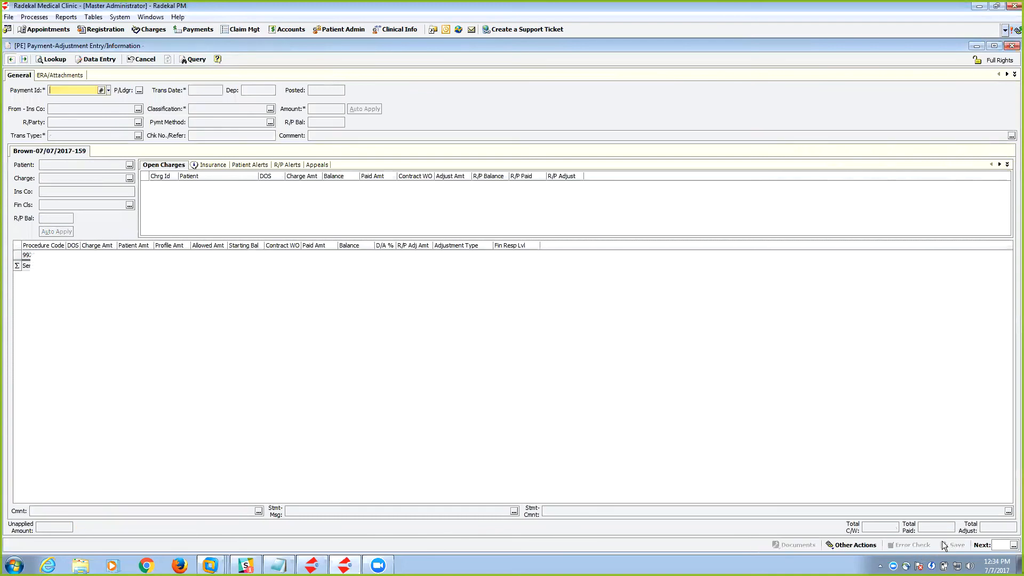
Refresh the account's Financial Details to confirm charge 159 shows a $0.00 balance.
left_click(149, 19)
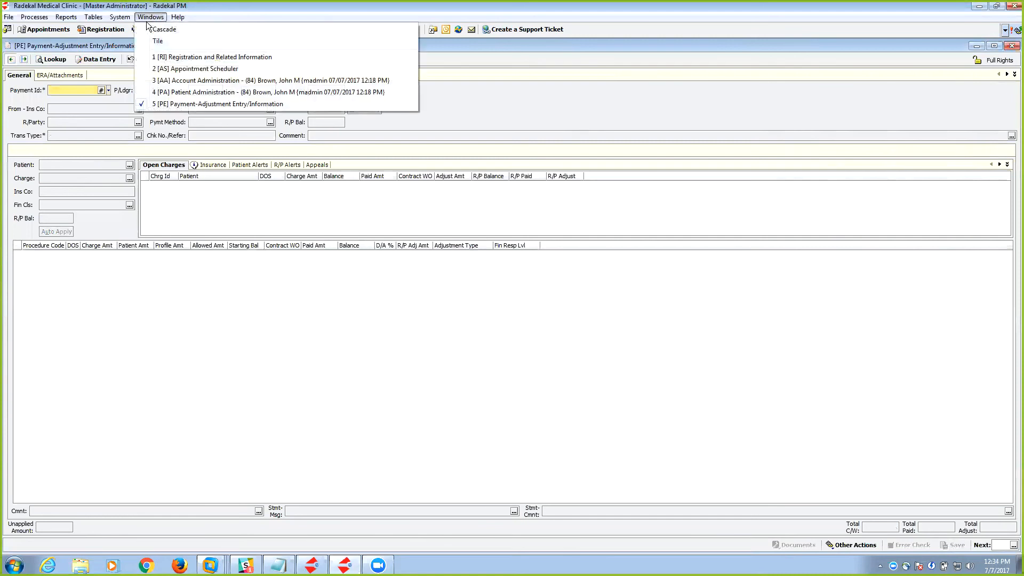
left_click(194, 81)
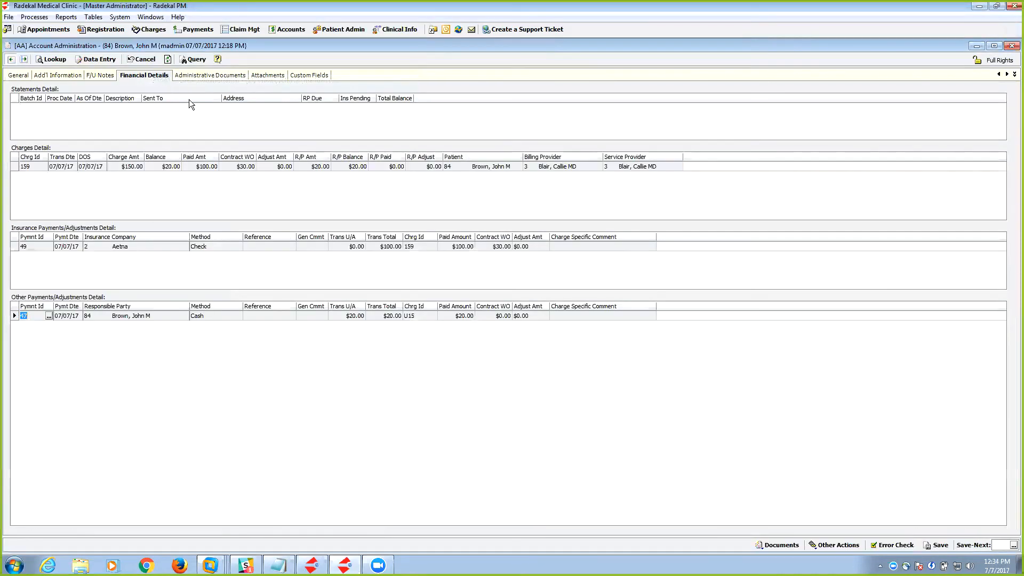
left_click(17, 76)
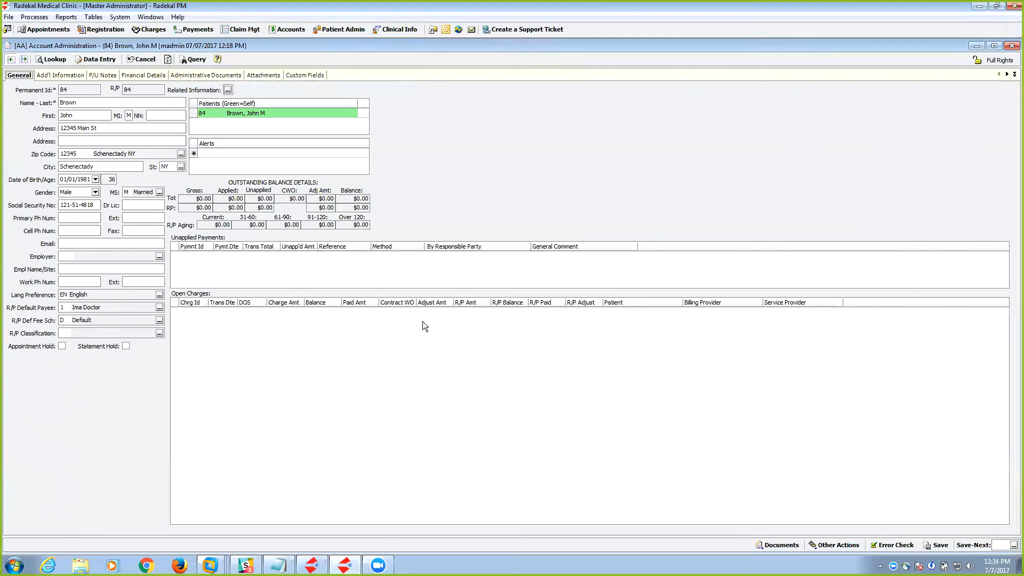
left_click(140, 76)
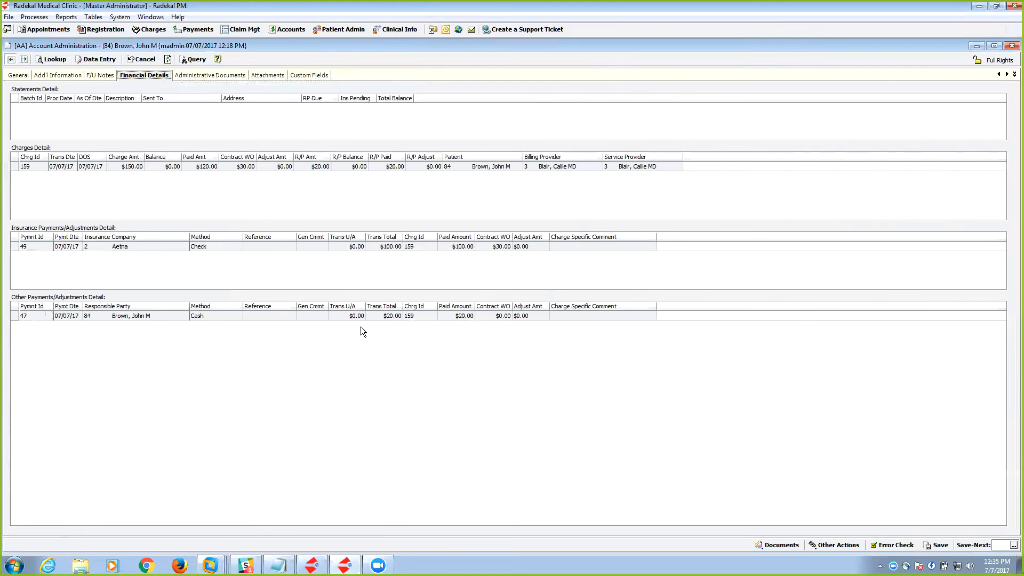
key("ctrl+m")
Run the OCR (Outstanding Claims Review) menu shortcut, correcting the mistyped command.
type("oc r")
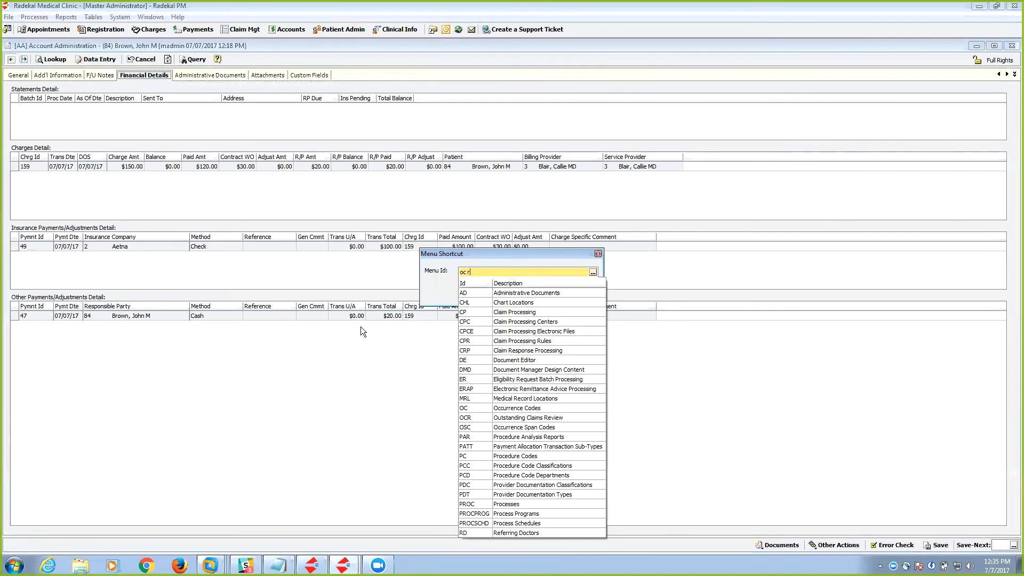
key("Return")
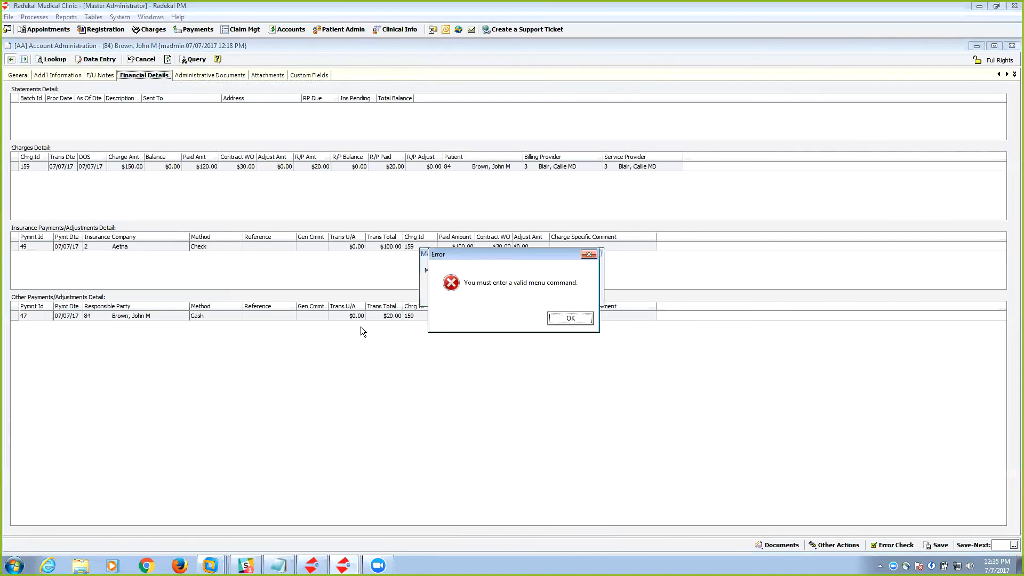
left_click(562, 318)
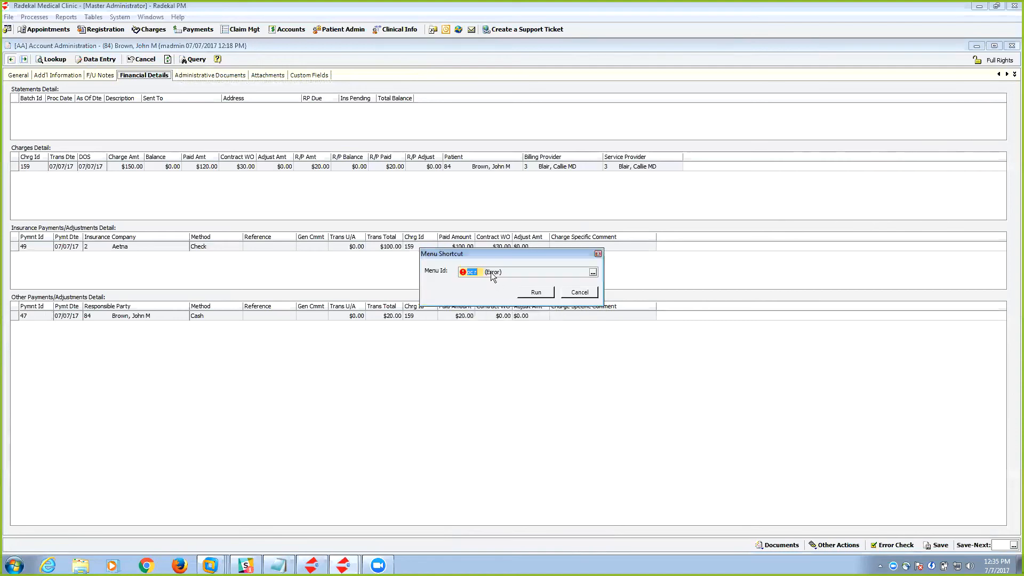
left_click(483, 272)
key("BackSpace")
type("r")
key("Return")
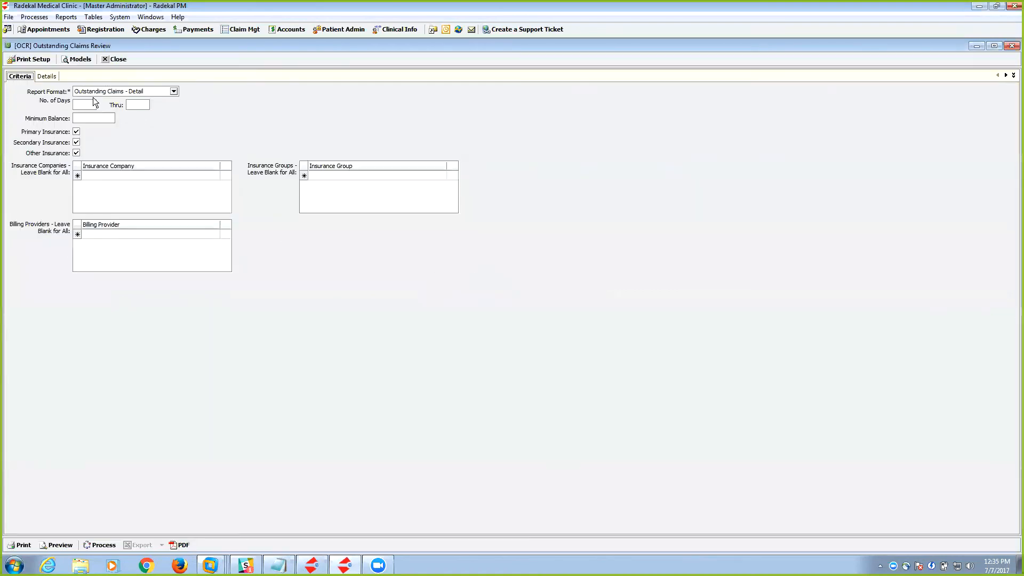
Preview the outstanding claims report for 0 thru 90 days and view both pages.
left_click(85, 104)
key("Tab")
key("Tab")
left_click(55, 544)
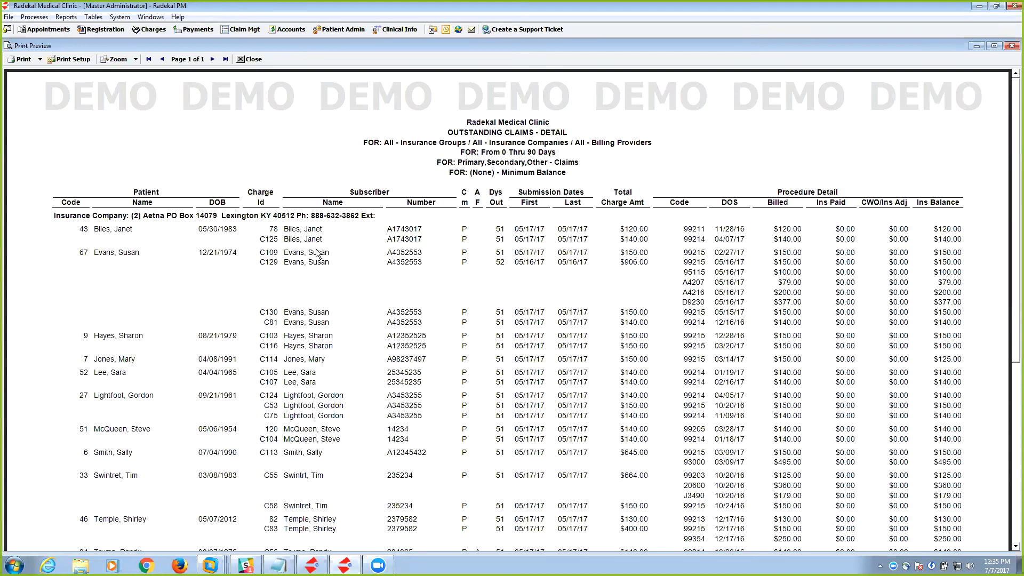
scroll(361, 243, "down", 1)
scroll(360, 244, "down", 2)
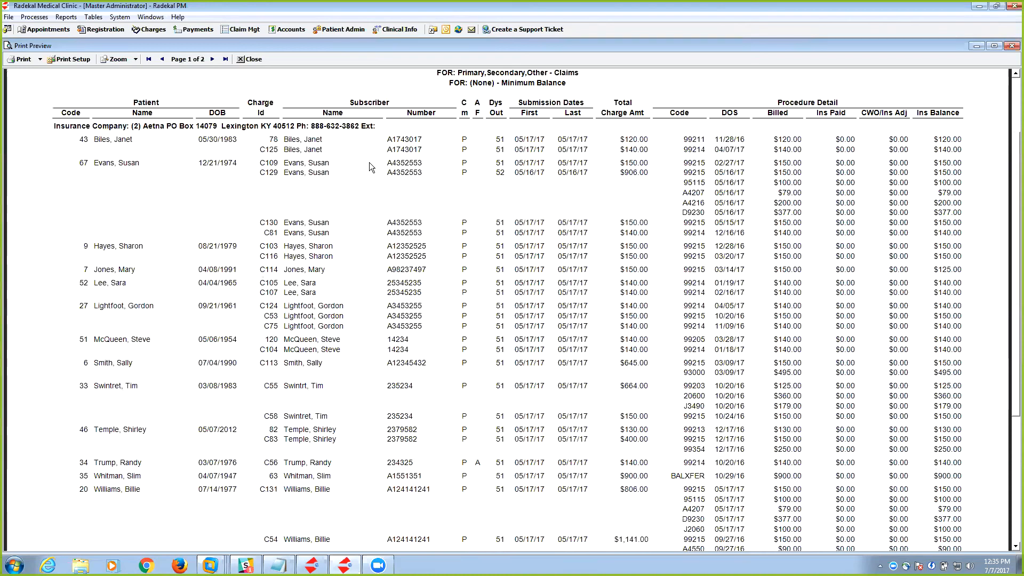
scroll(369, 165, "down", 7)
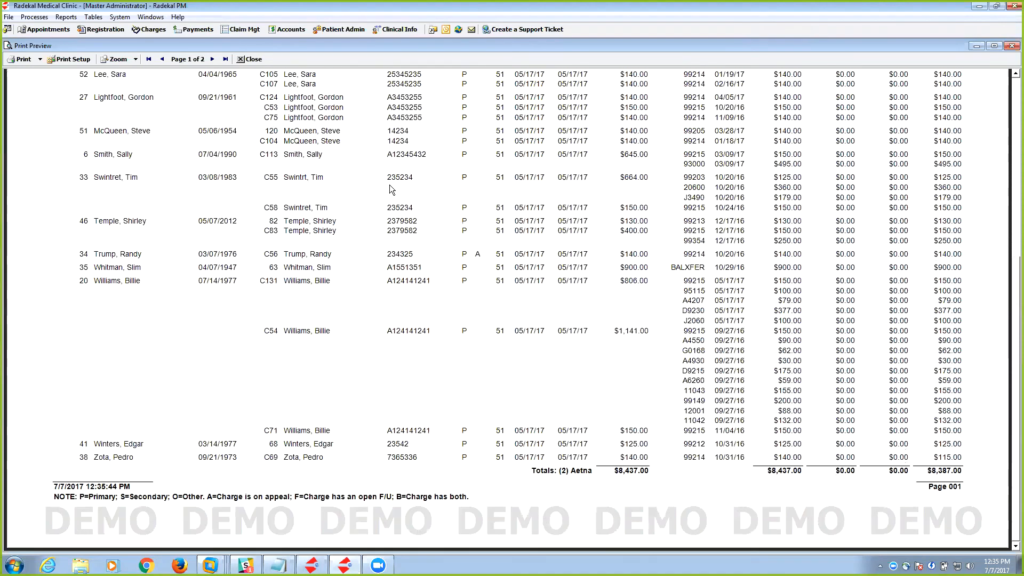
left_click(213, 60)
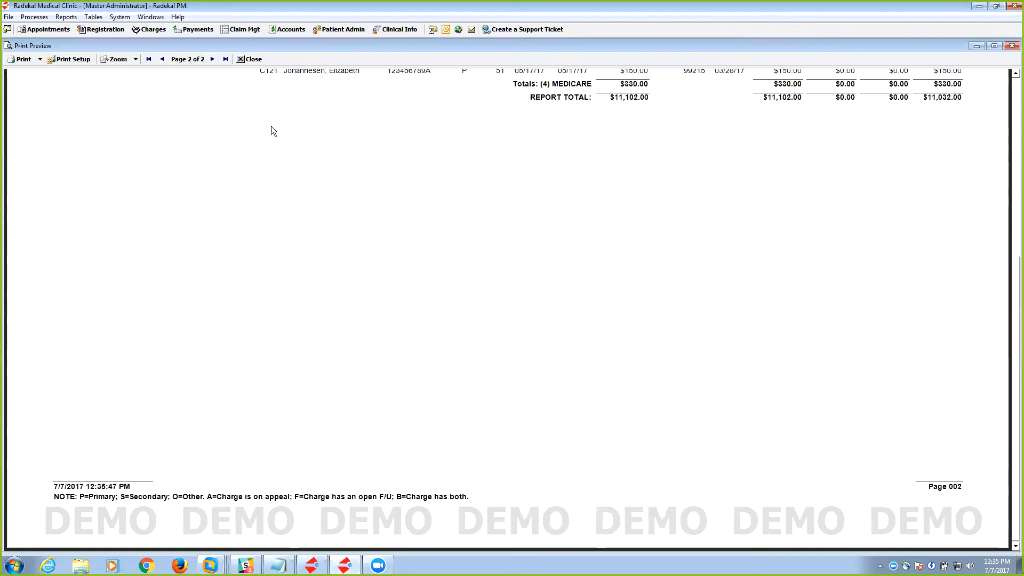
scroll(352, 236, "up", 10)
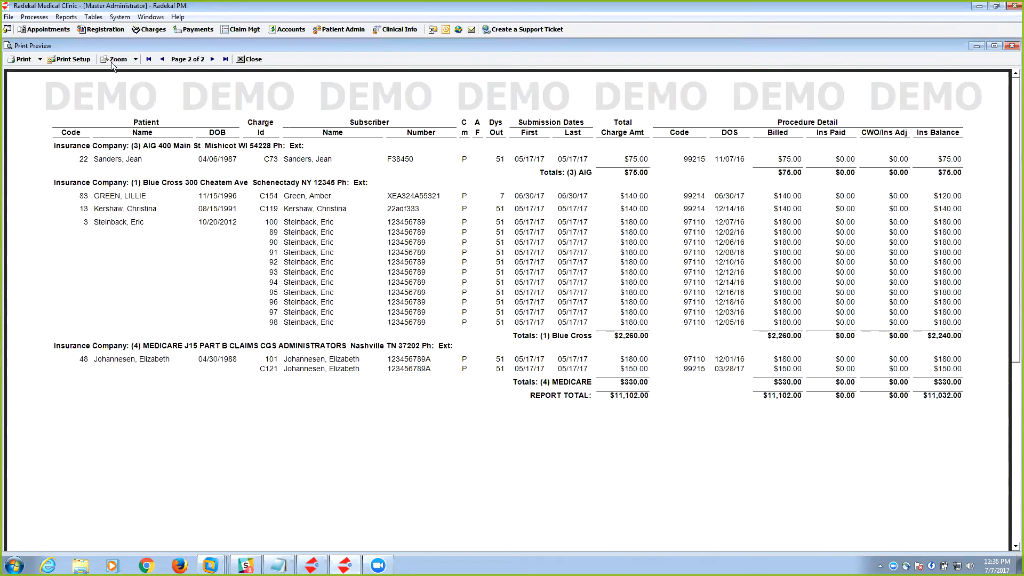
Open the Reports > Accounts Receivable > AR Analysis setup.
left_click(93, 17)
mouse_move(66, 18)
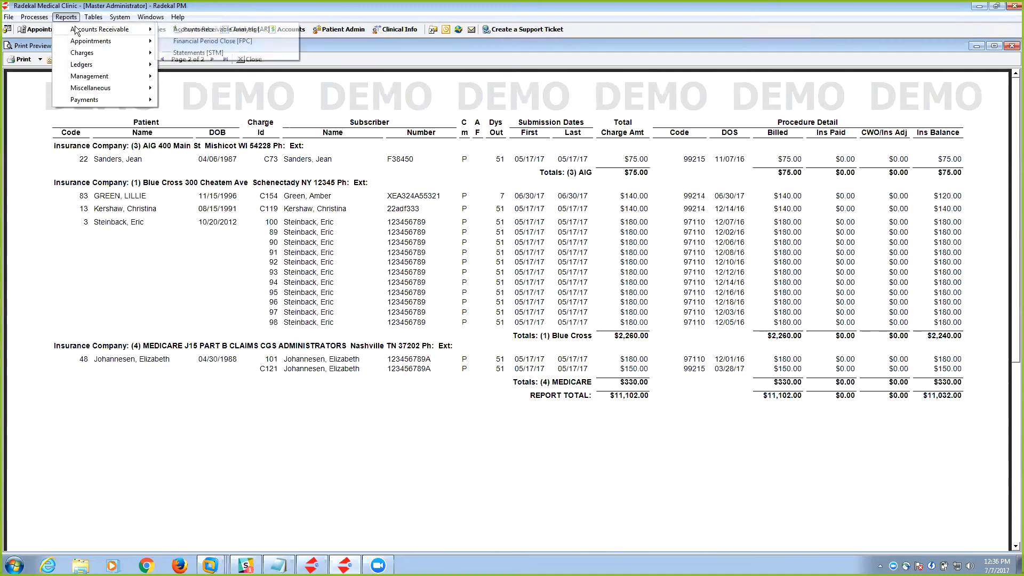
left_click(188, 30)
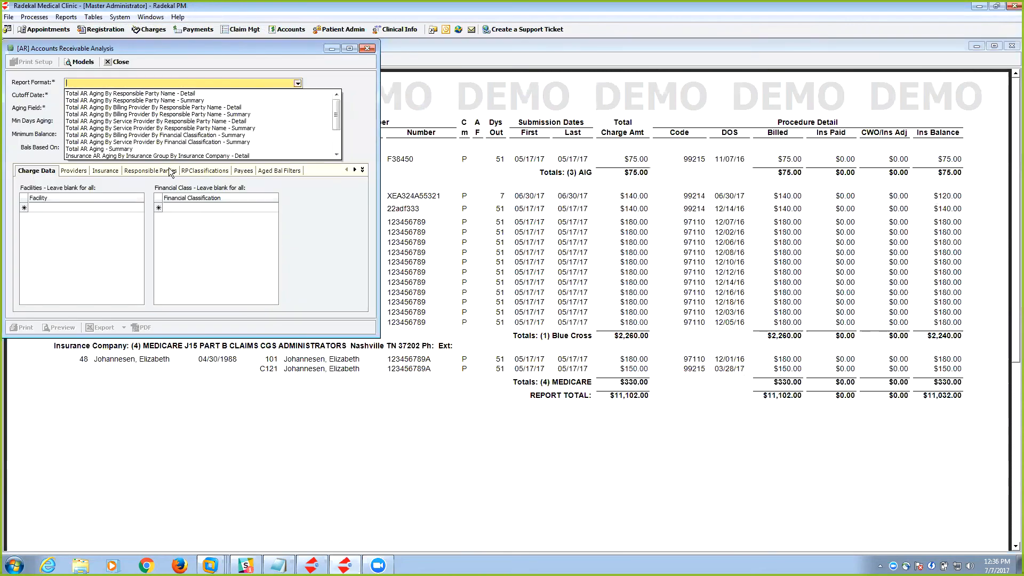
Preview Total AR Aging By Responsible Party Name - Detail with Min Days 0, Max Days 90.
left_click(142, 94)
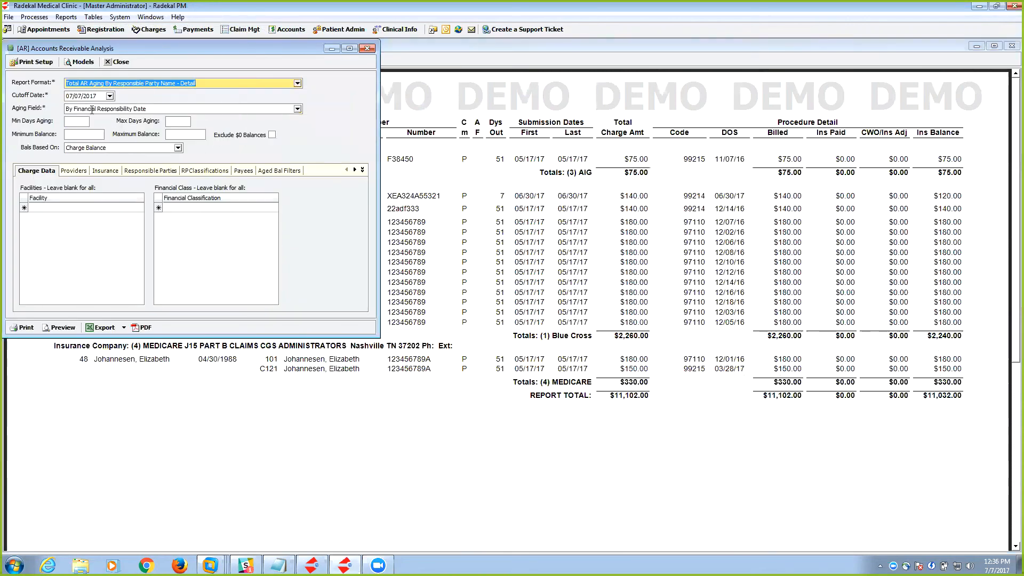
left_click(80, 122)
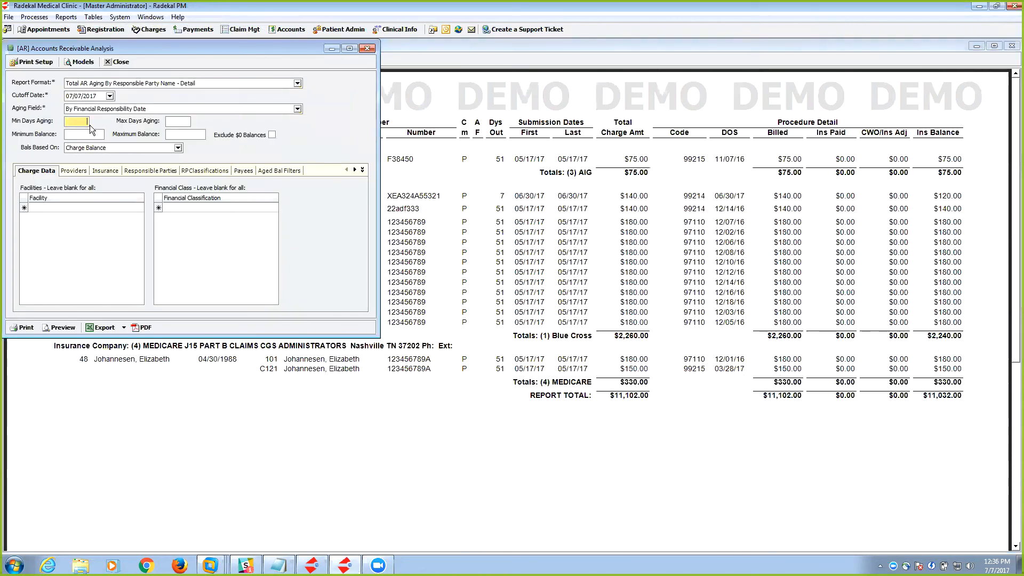
type("0")
key("Tab")
type("90")
left_click(60, 326)
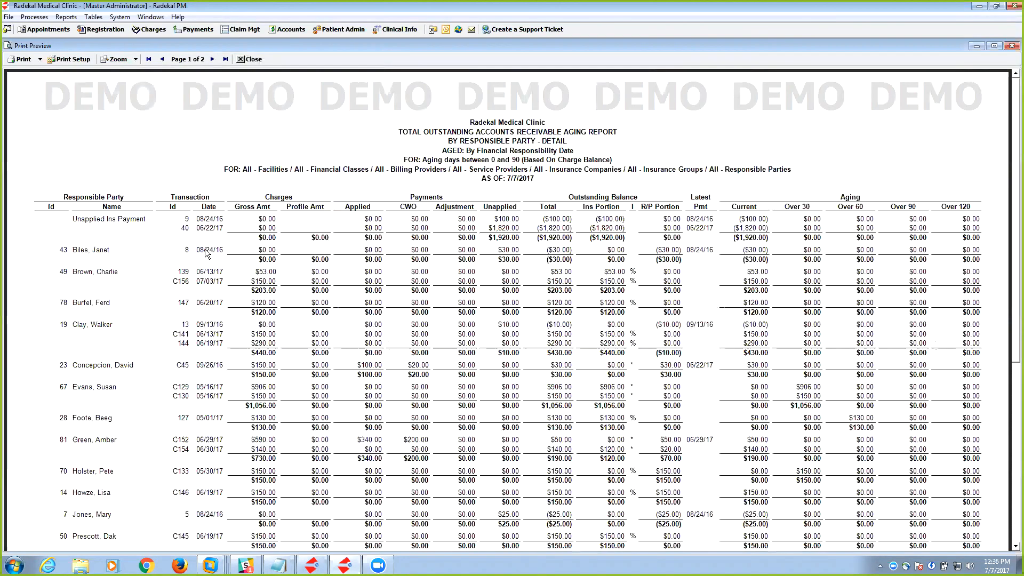
Review both pages of the AR aging report totaling $3,374.00 outstanding.
scroll(219, 239, "down", 3)
scroll(222, 235, "down", 4)
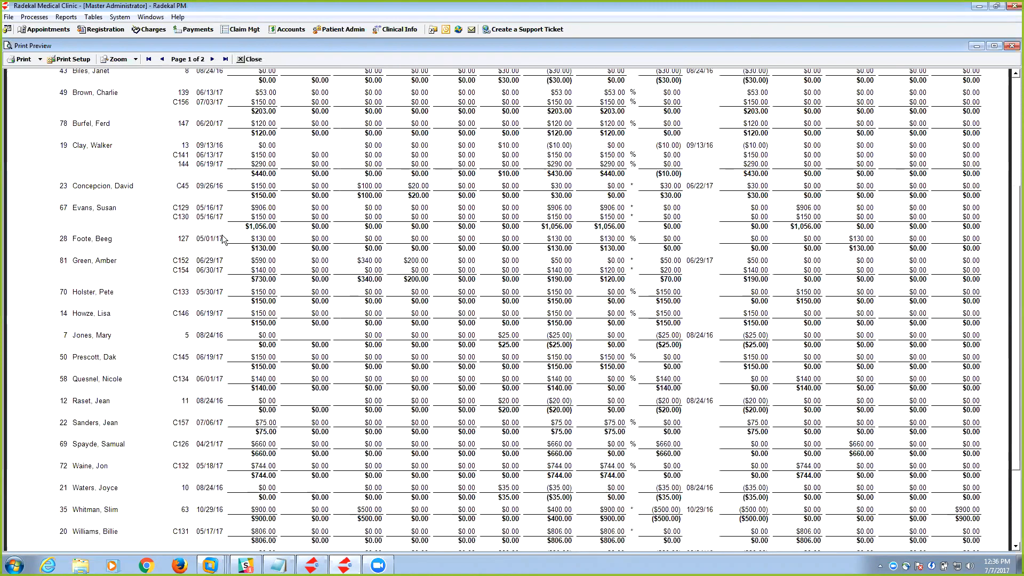
scroll(223, 237, "down", 2)
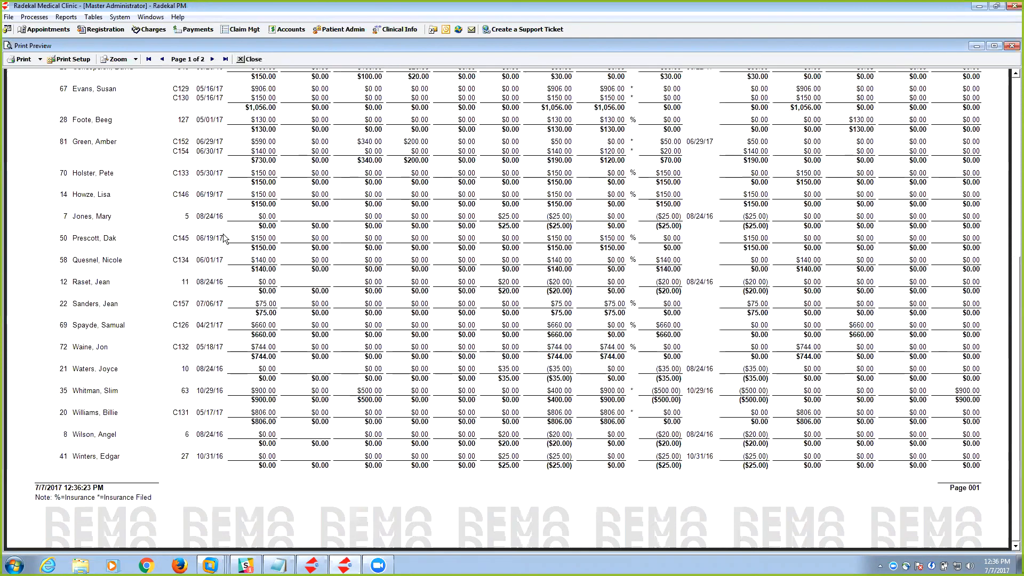
scroll(224, 235, "up", 5)
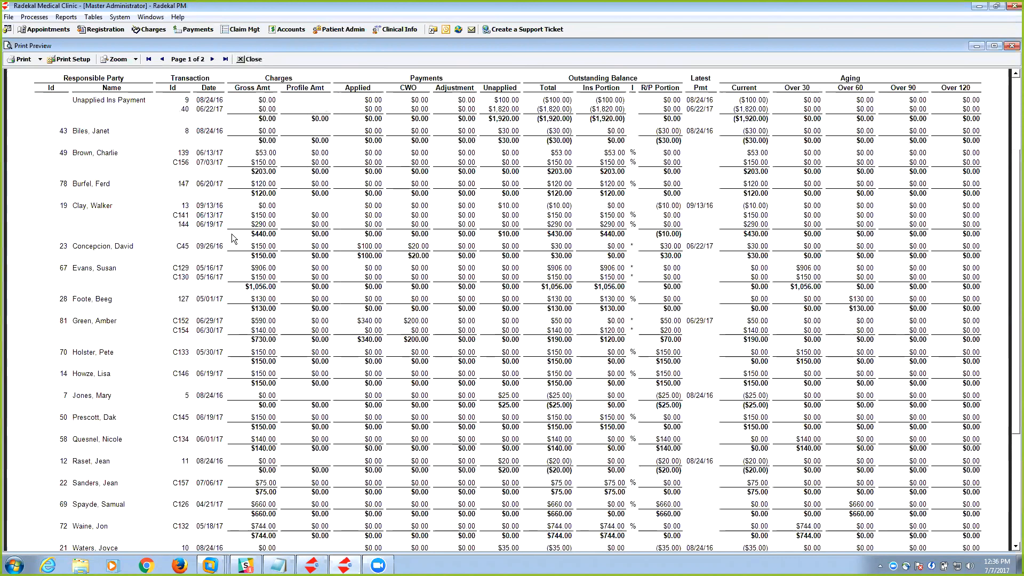
left_click(212, 59)
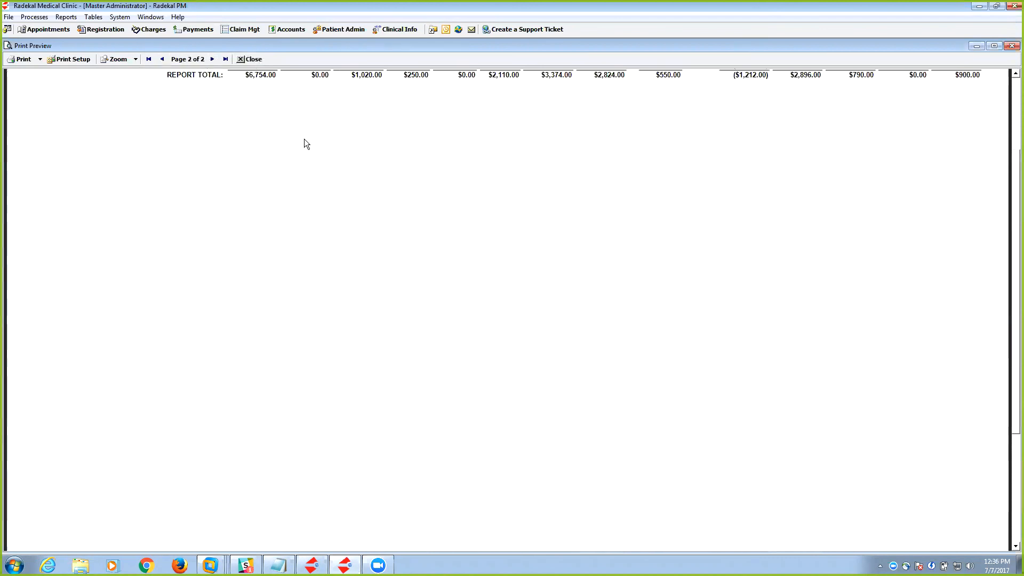
scroll(283, 211, "up", 3)
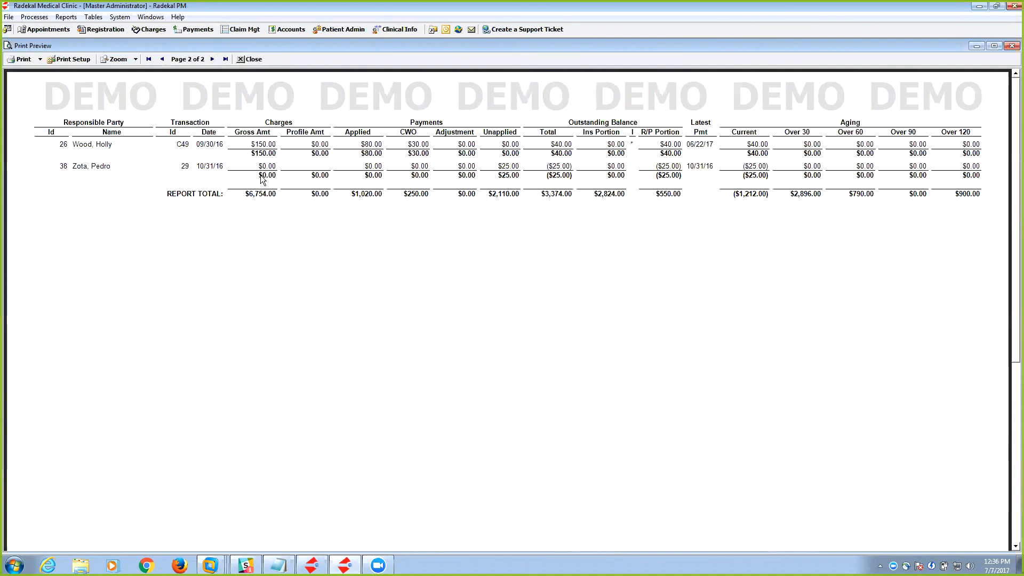
Open Procedure Analysis Reports and choose the Procedure Activity By Company format.
left_click(94, 19)
mouse_move(66, 17)
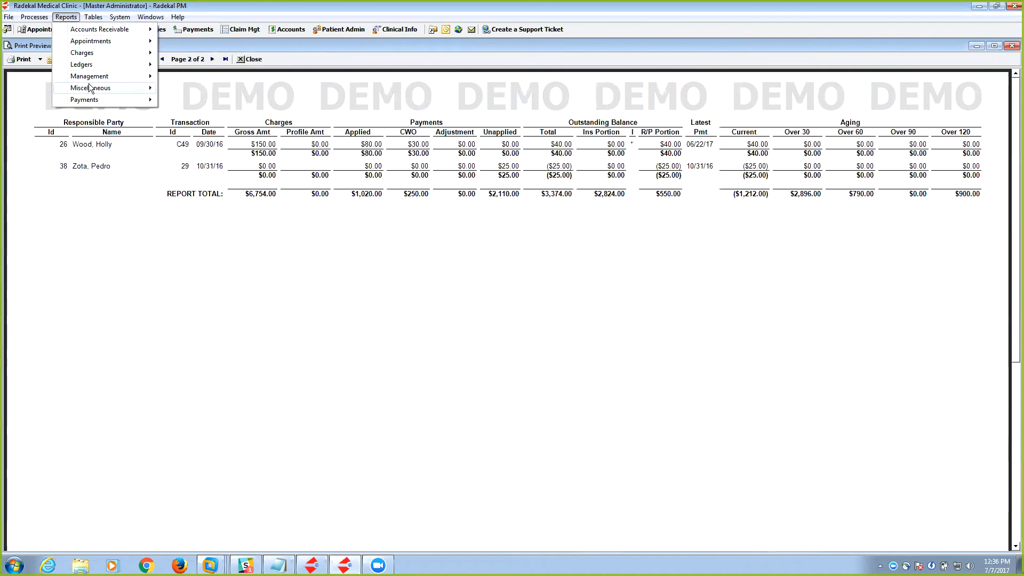
mouse_move(91, 76)
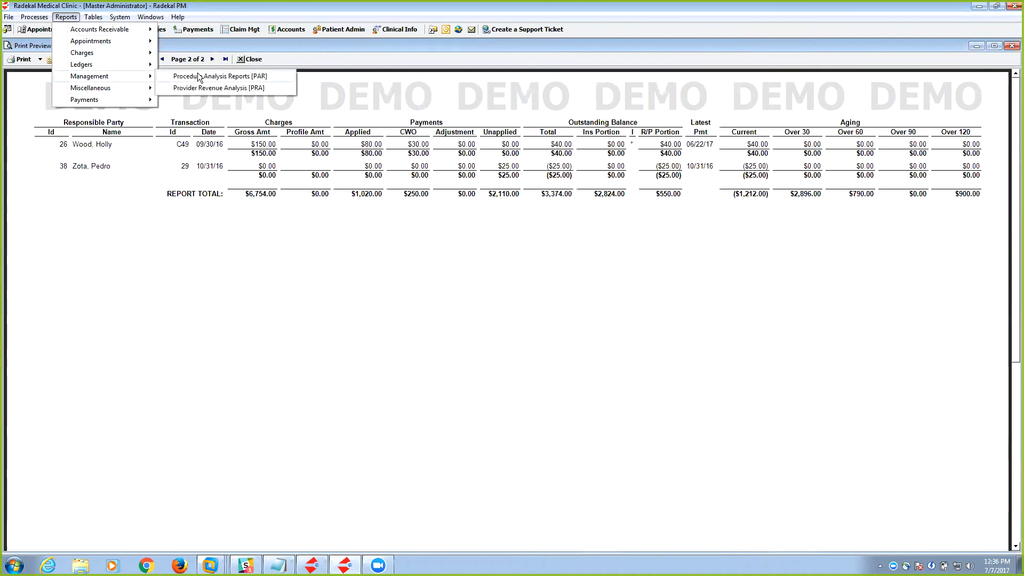
left_click(198, 76)
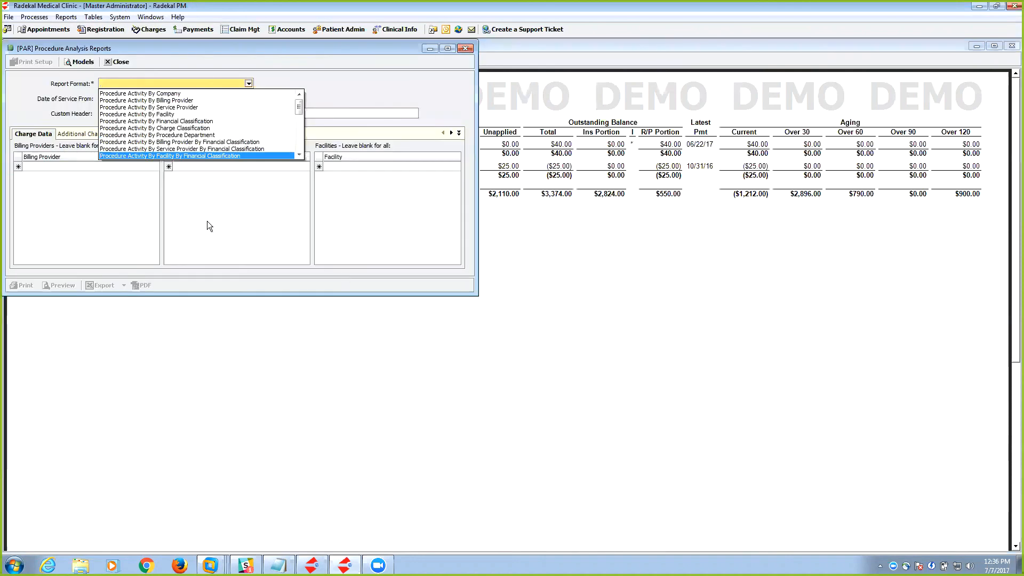
left_click(147, 94)
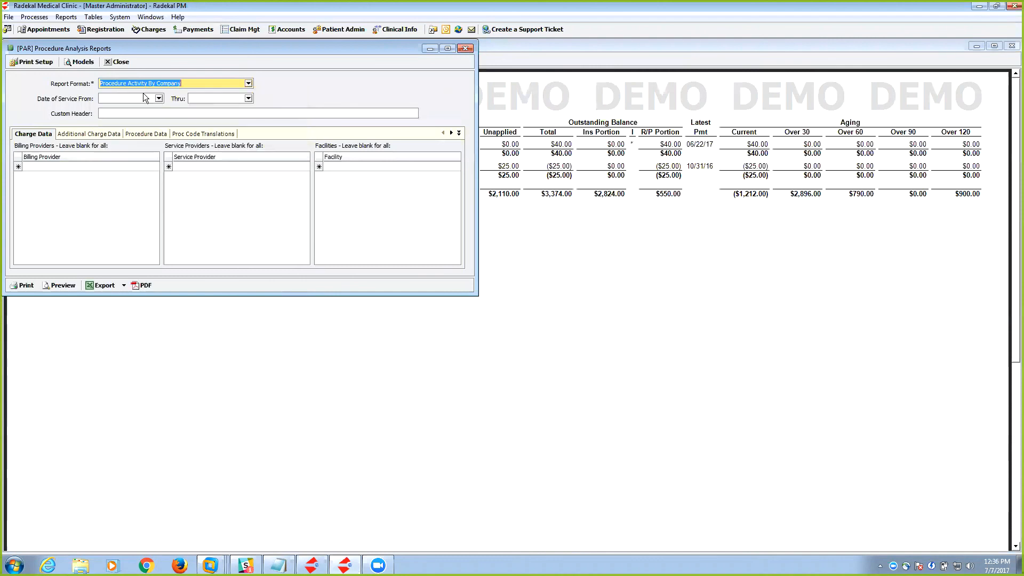
Set the service dates from 02/01/2017 through 07/07/2017 and preview the report.
left_click(158, 98)
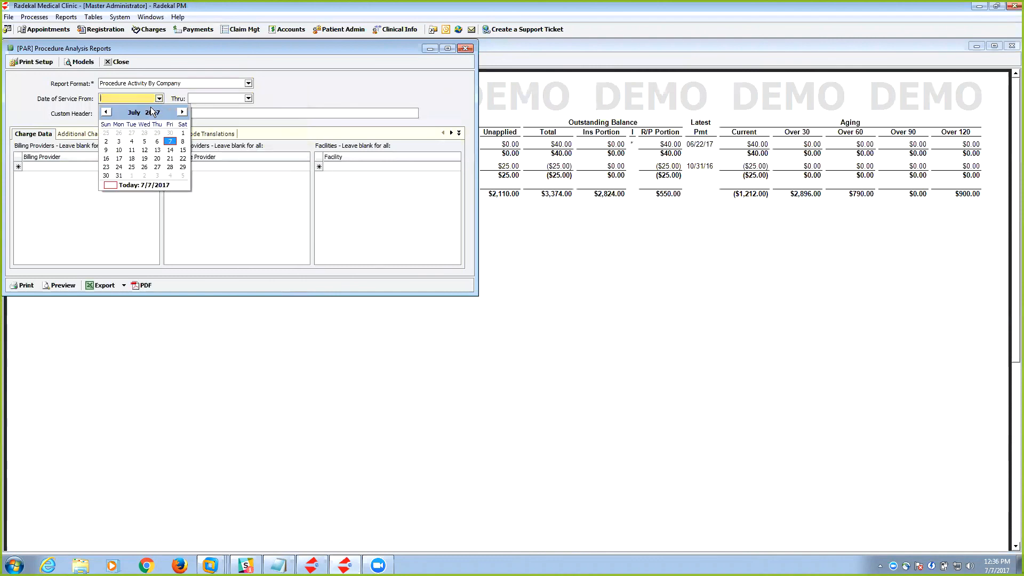
left_click(106, 112)
left_click(106, 112)
left_click(107, 112)
left_click(107, 113)
left_click(107, 112)
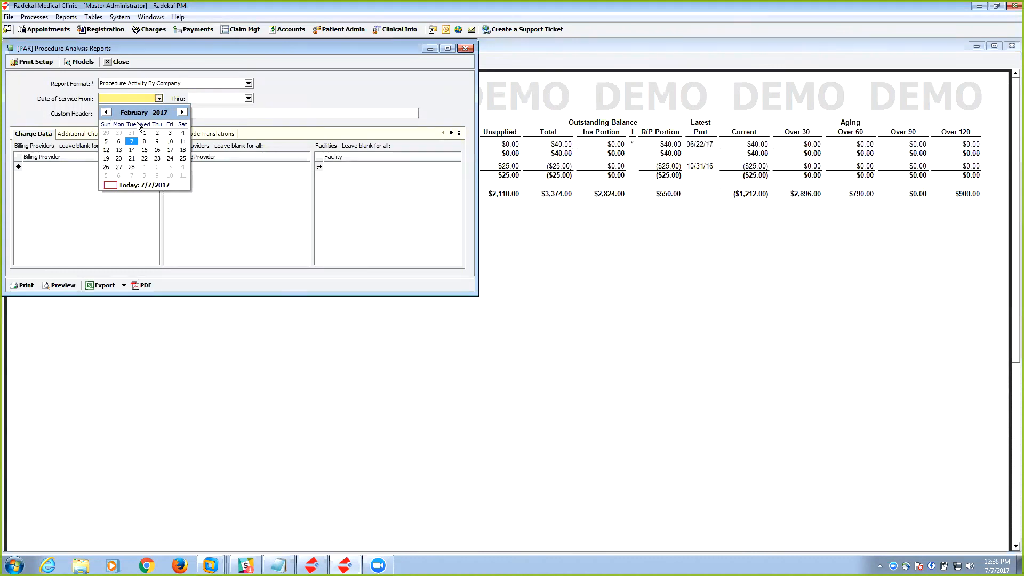
left_click(144, 132)
left_click(248, 98)
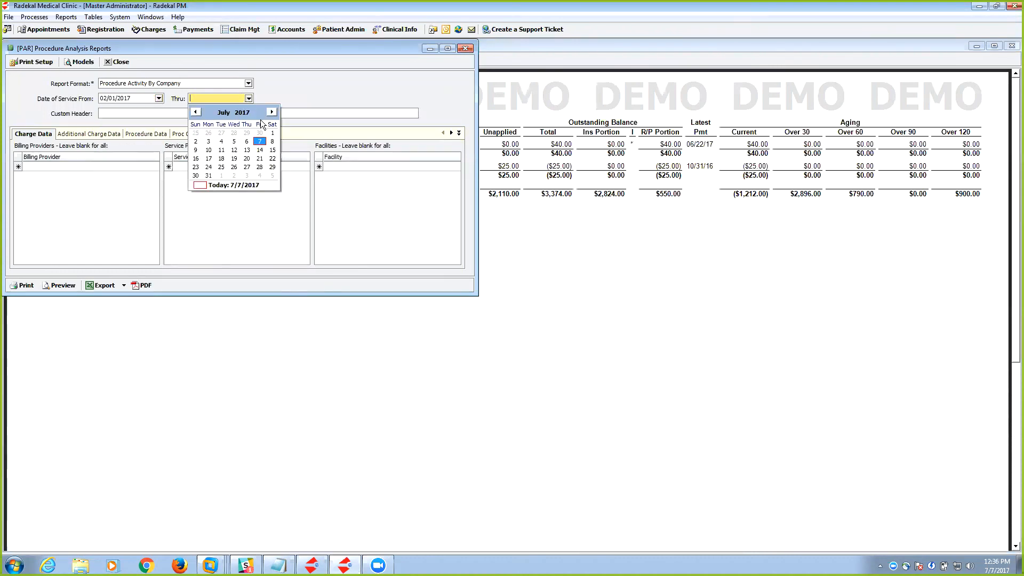
left_click(260, 139)
left_click(59, 286)
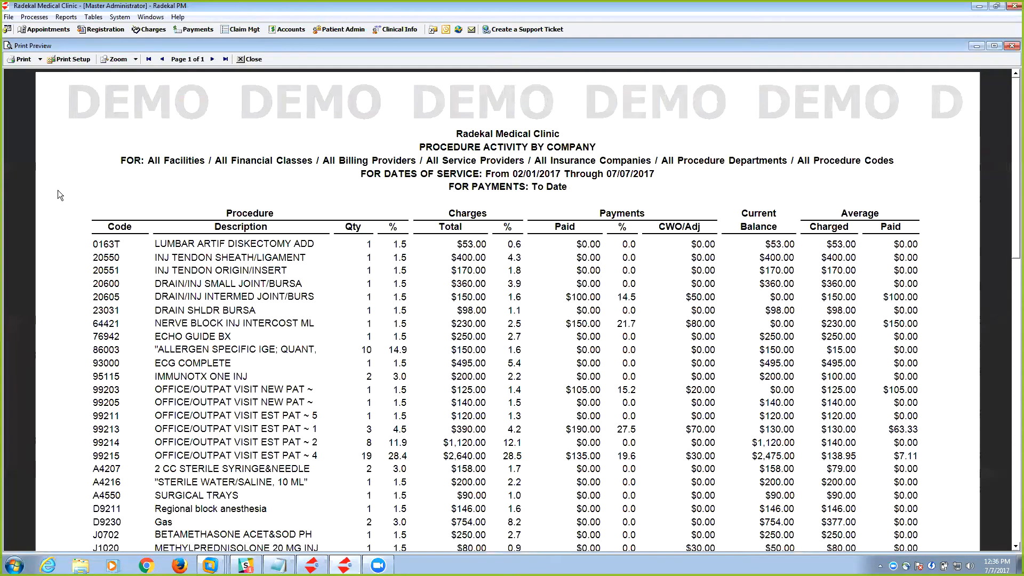
scroll(57, 190, "down", 1)
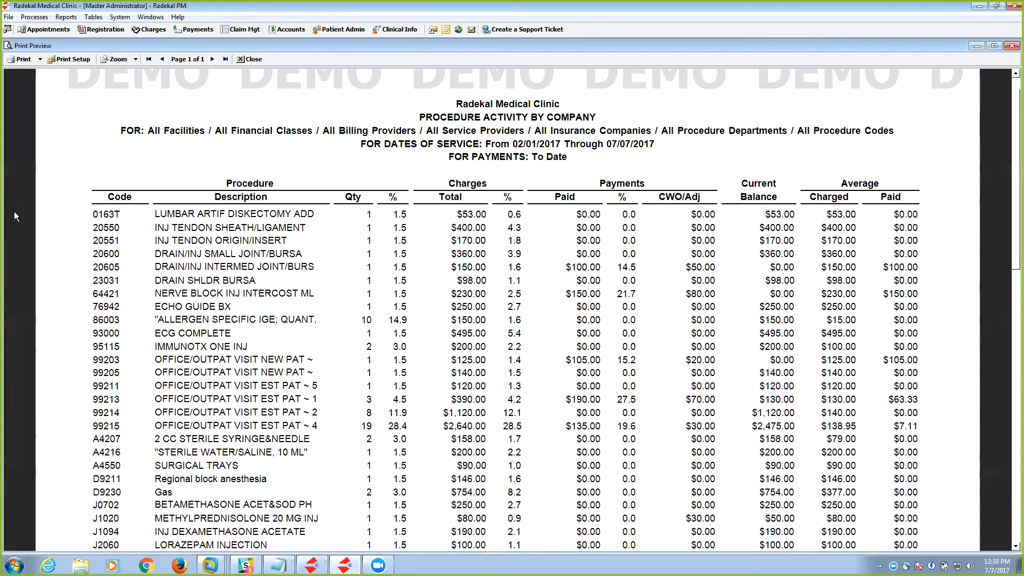
scroll(91, 196, "down", 3)
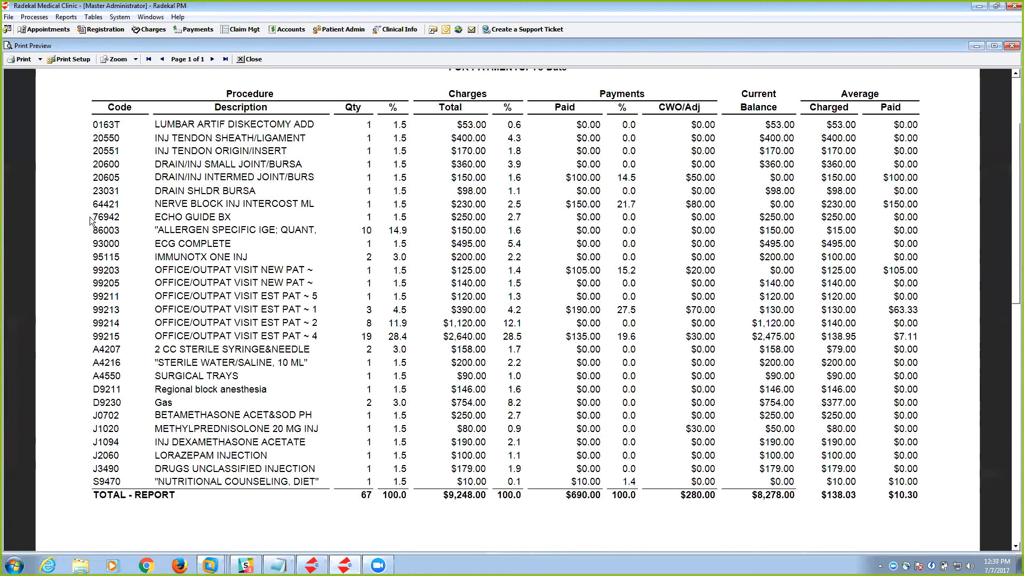
scroll(93, 221, "up", 2)
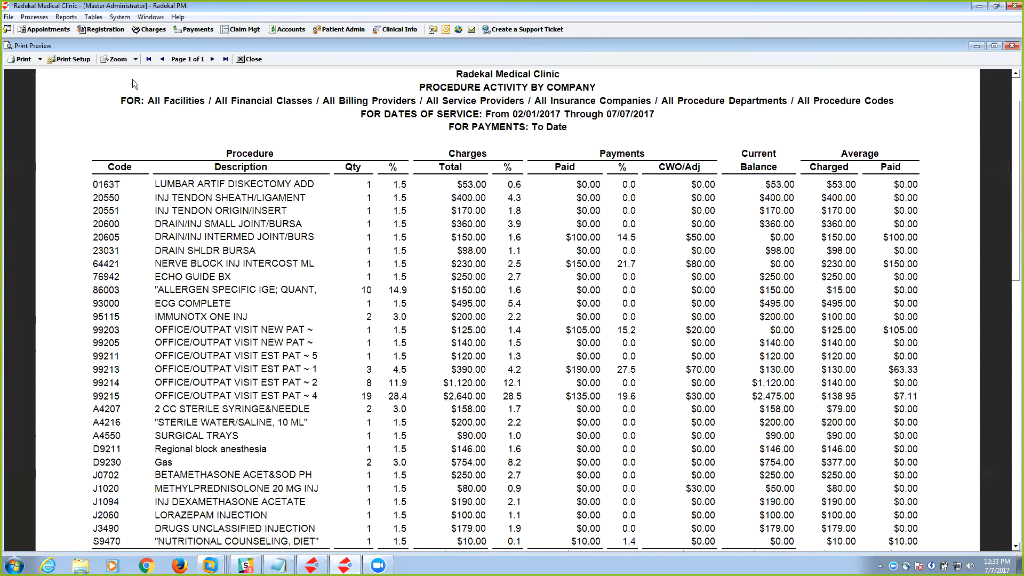
Close all report previews and their criteria windows, including Outstanding Claims Review.
left_click(250, 59)
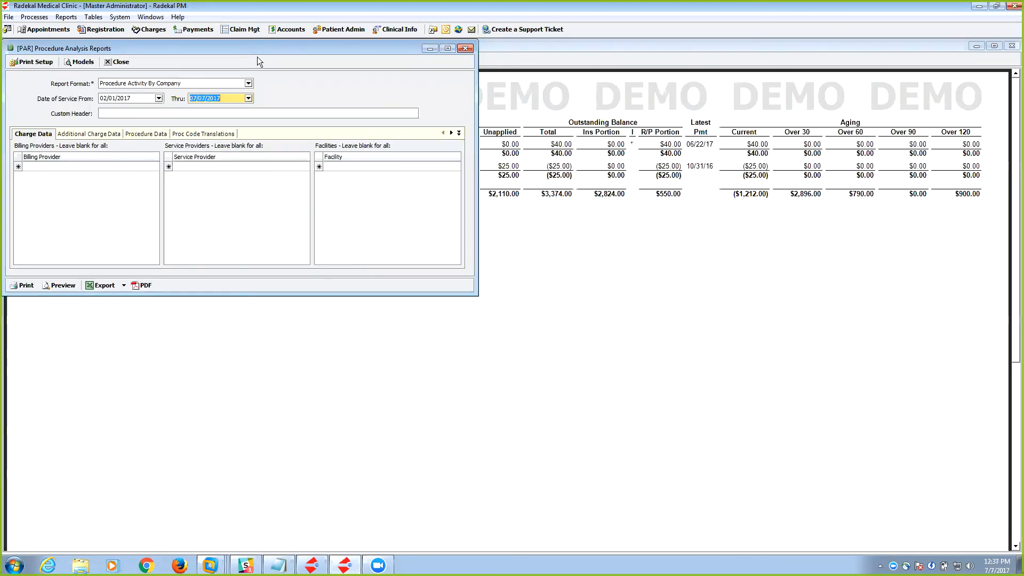
left_click_drag(235, 47, 395, 136)
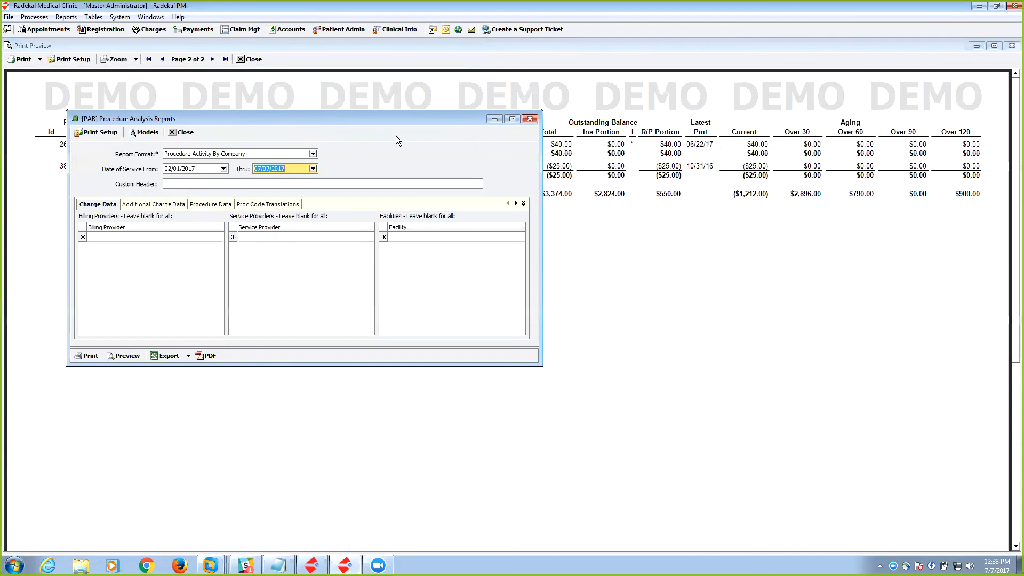
left_click(529, 119)
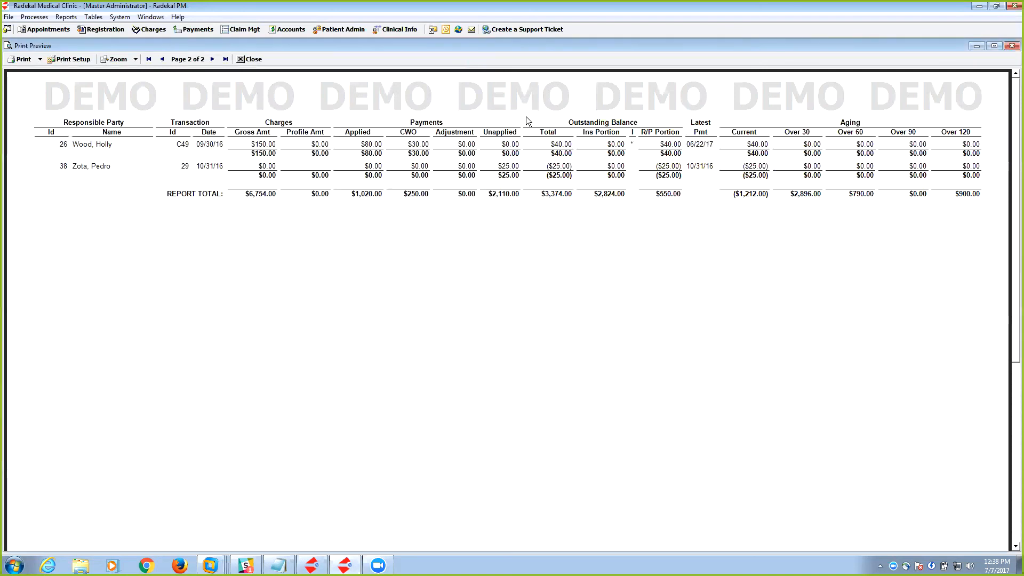
left_click(1012, 45)
left_click(367, 48)
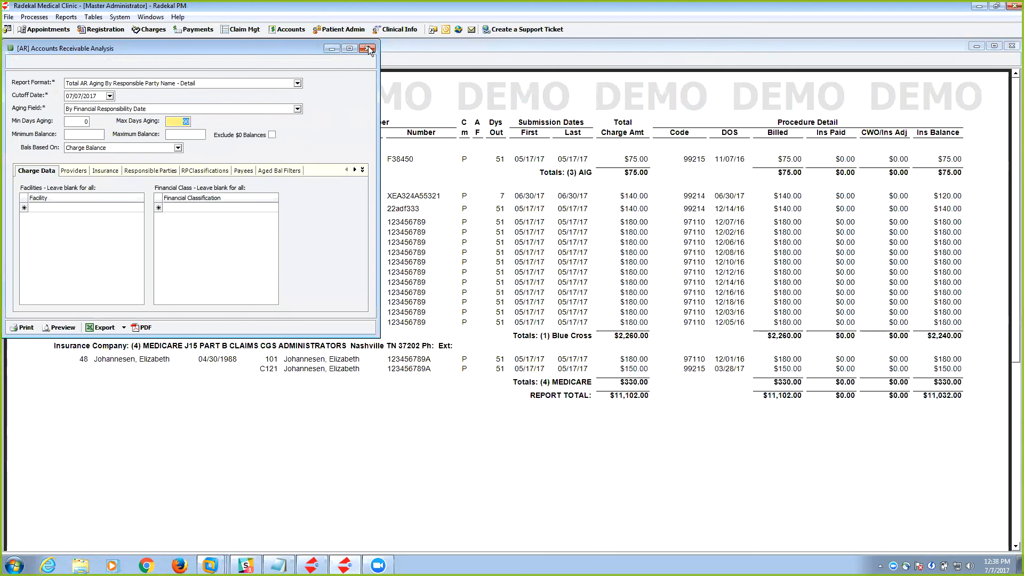
left_click(1012, 45)
left_click(1012, 45)
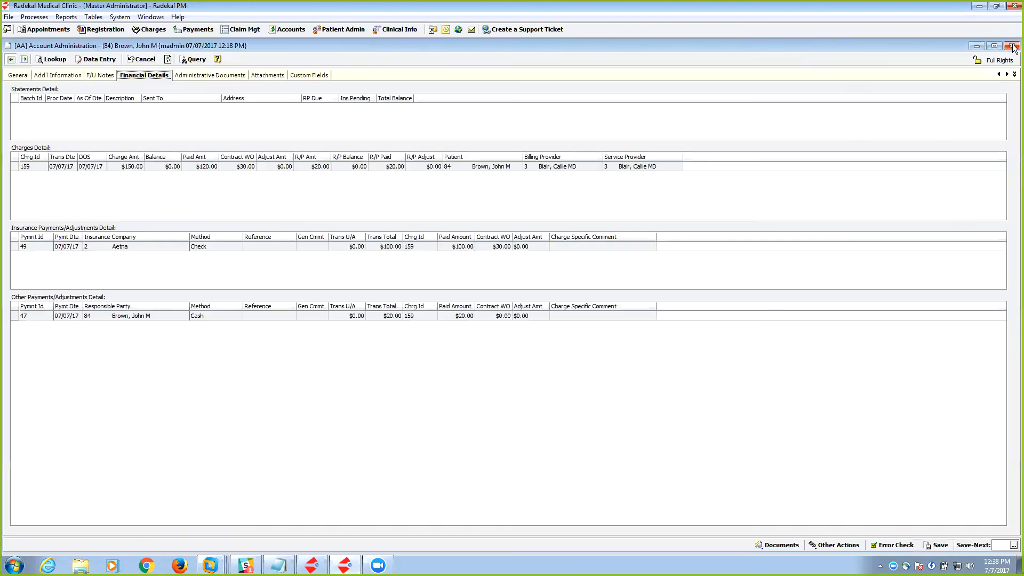
Close the payment entry, account administration, scheduler and registration windows.
left_click(1012, 45)
left_click(1012, 46)
left_click(1013, 46)
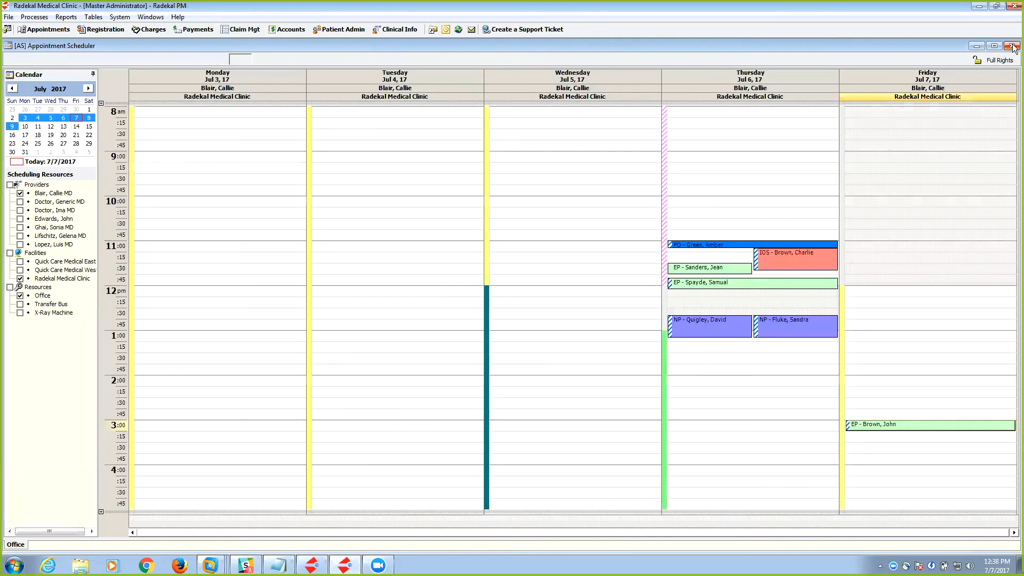
left_click(1012, 46)
left_click(1013, 46)
left_click(1012, 46)
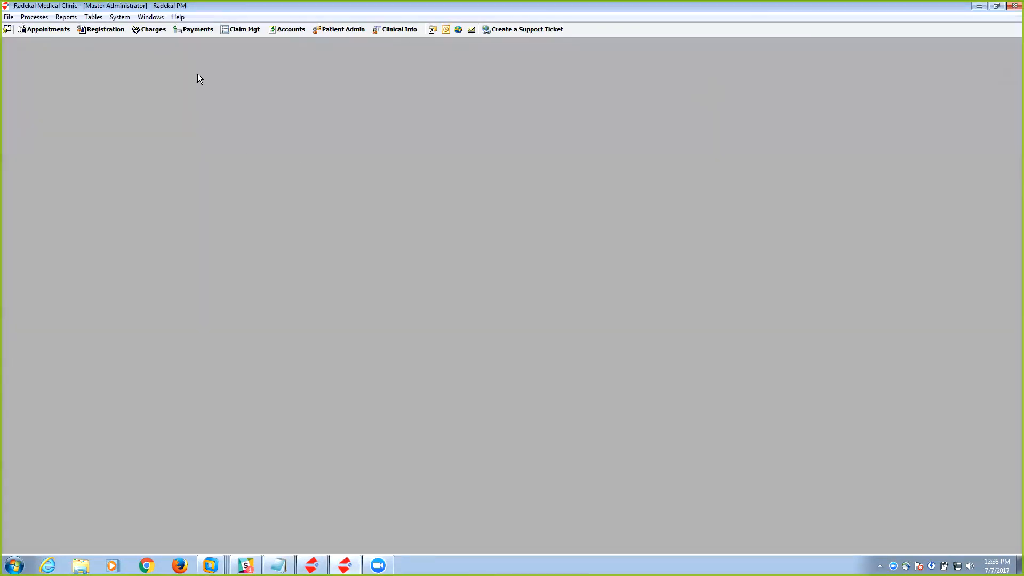
Open charge 159 in Charge Entry and show its Appeals/Follow-up records.
left_click(150, 30)
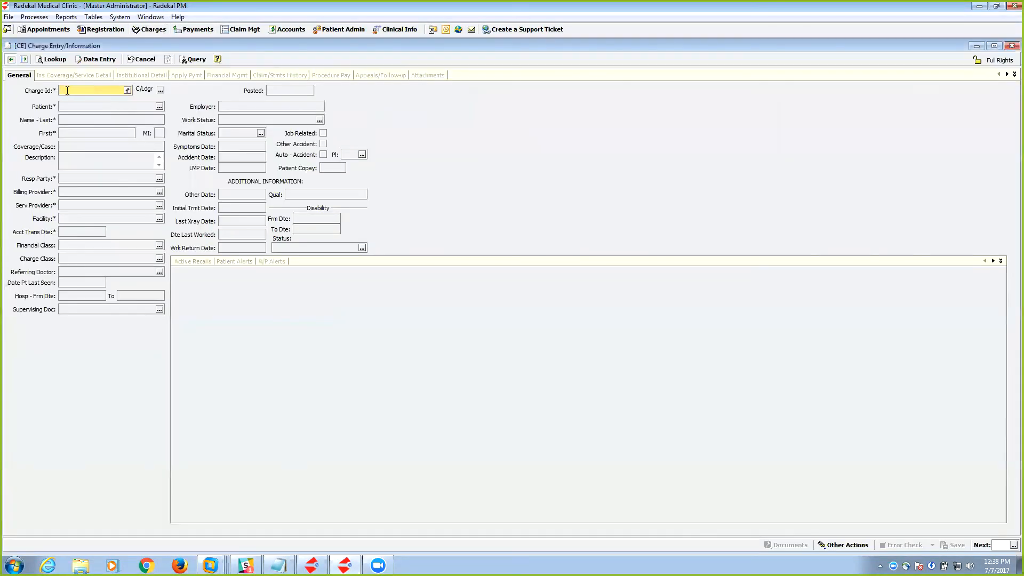
type("br")
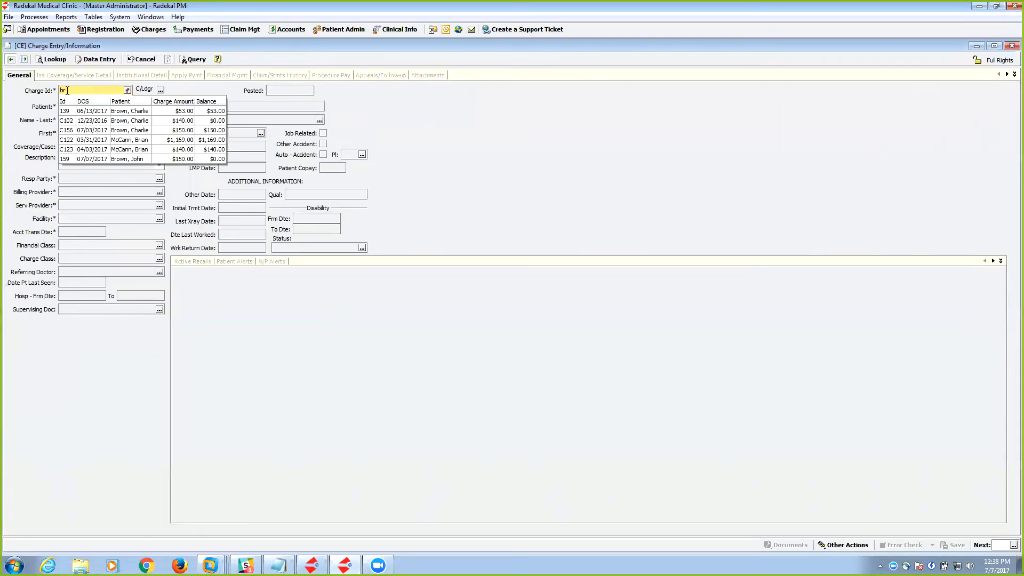
left_click(125, 160)
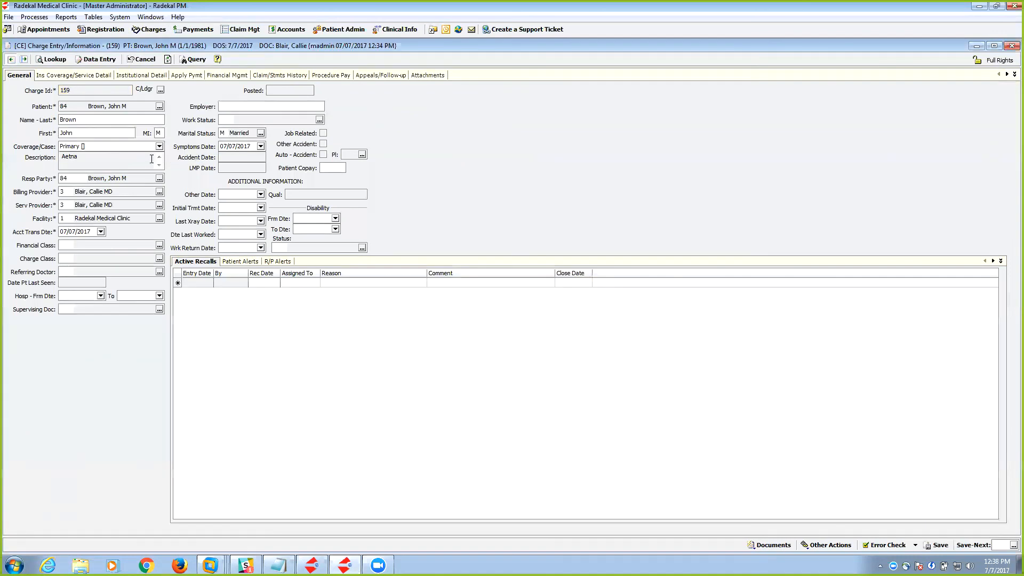
left_click(372, 76)
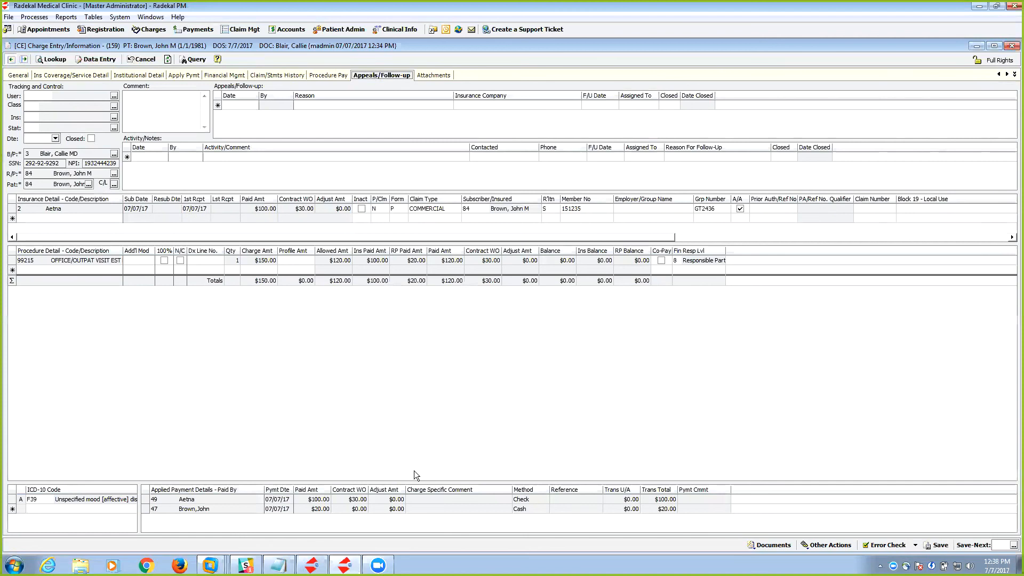
Start a follow-up on charge 159 with reason 'Overpaid' for Aetna.
left_click(238, 105)
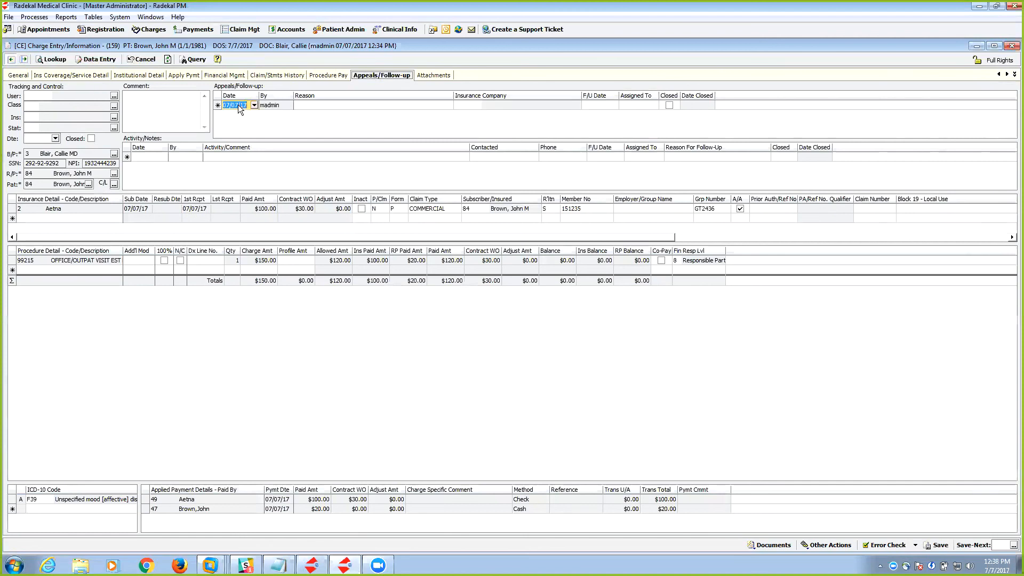
left_click(322, 106)
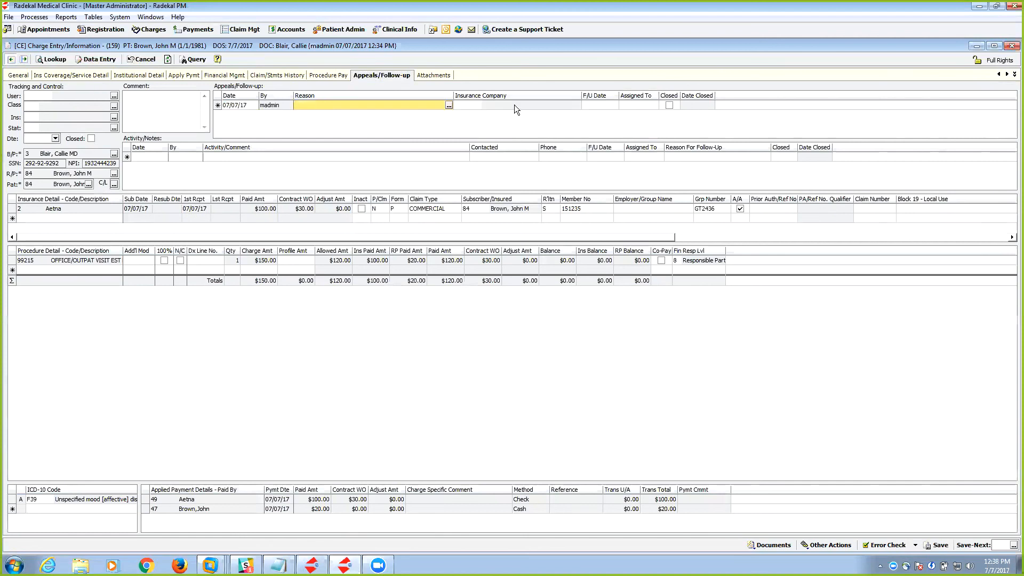
type("Over")
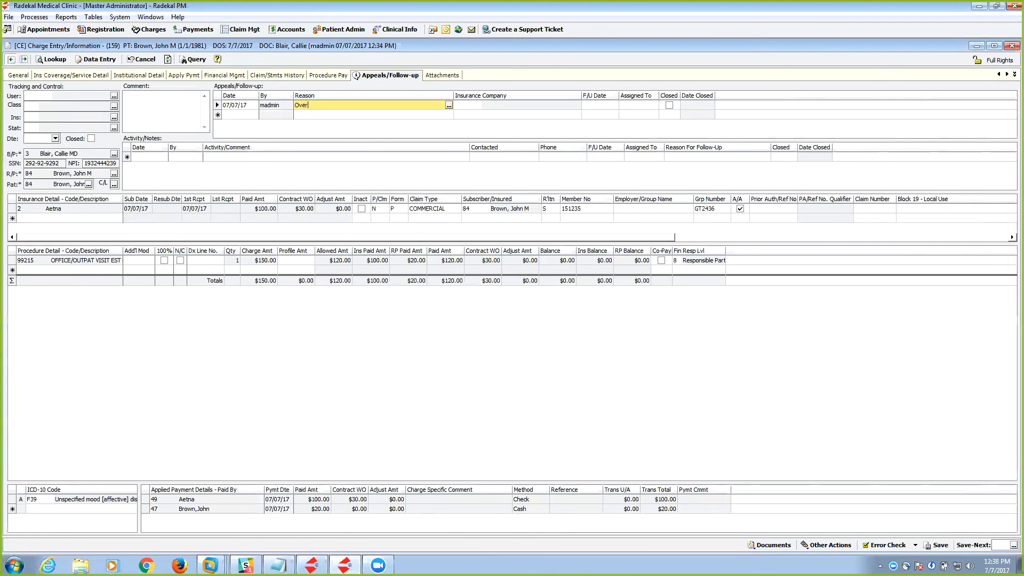
type("paid")
left_click(514, 104)
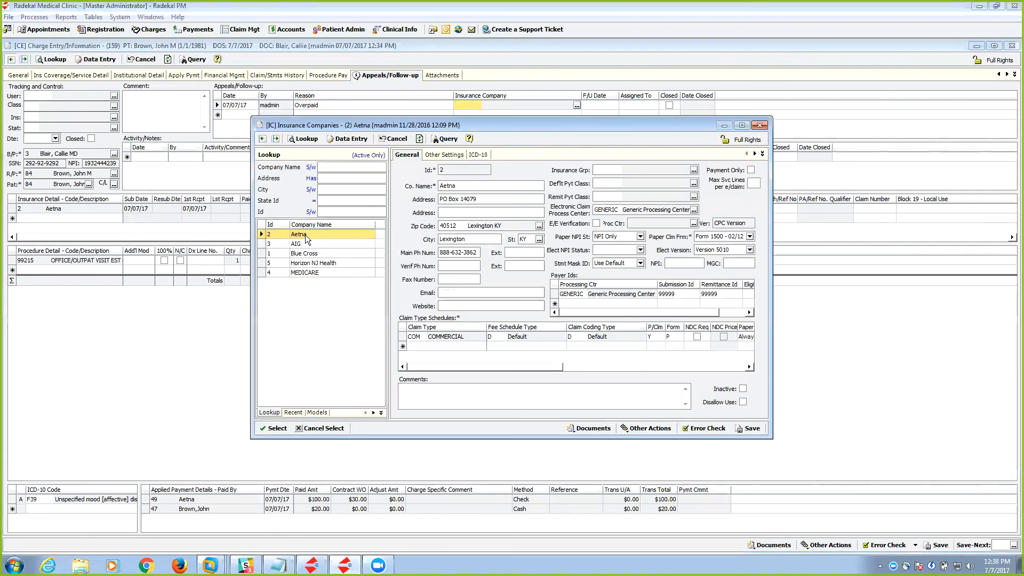
double_click(306, 236)
Set the follow-up date to 07/27/17 and assign it to a staff user.
left_click(601, 107)
left_click(613, 105)
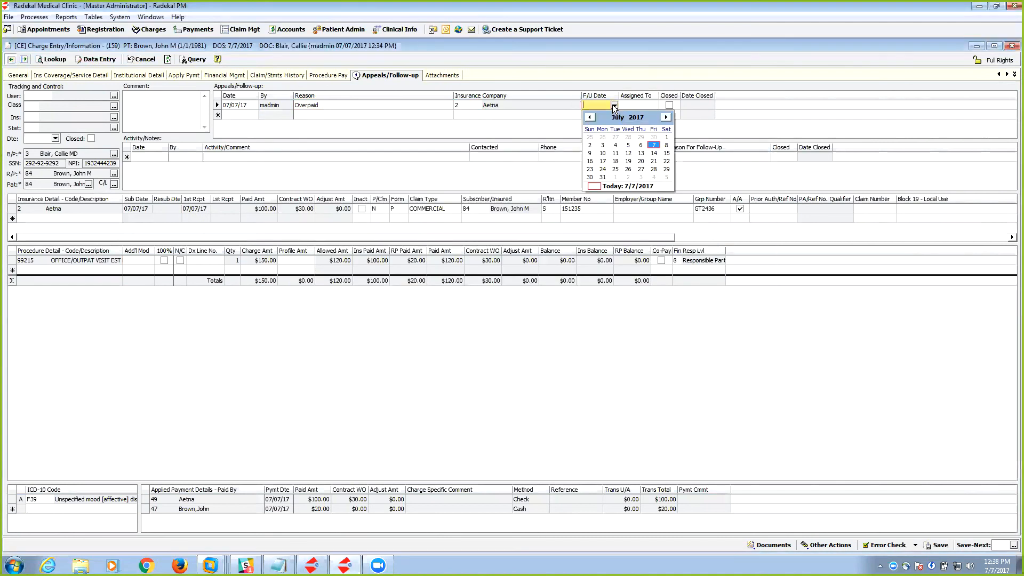
left_click(641, 170)
left_click(645, 103)
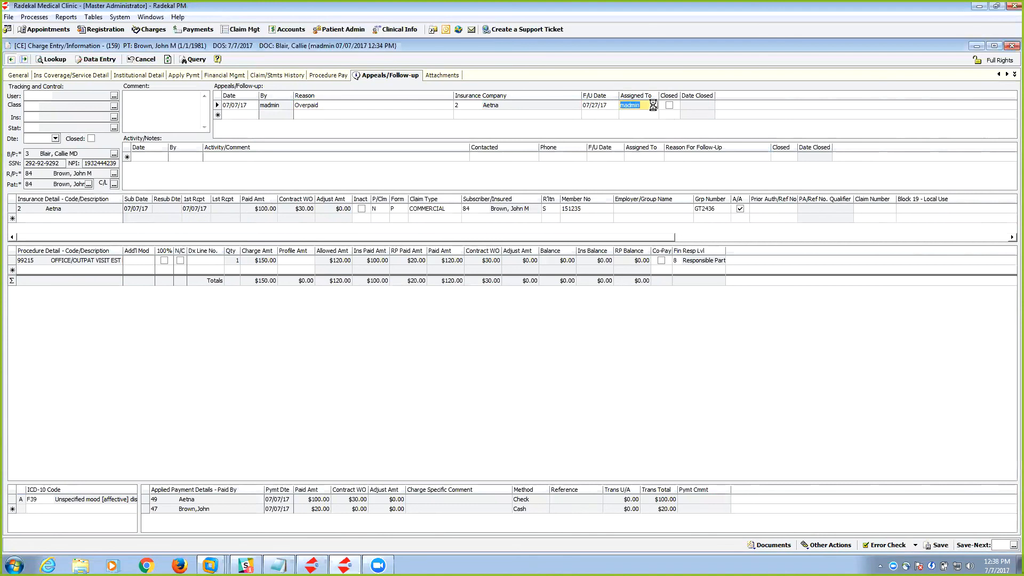
left_click(336, 243)
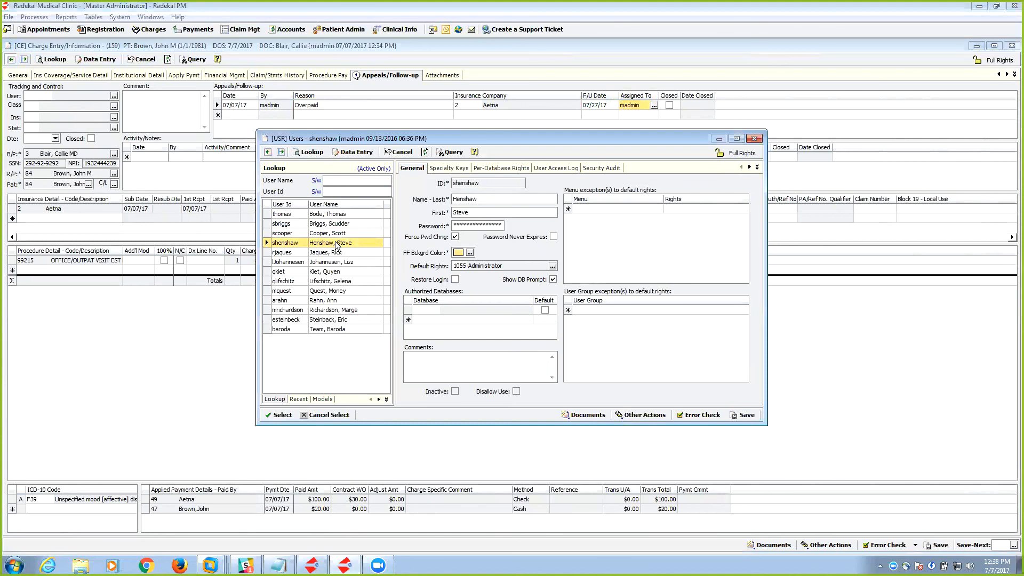
double_click(336, 243)
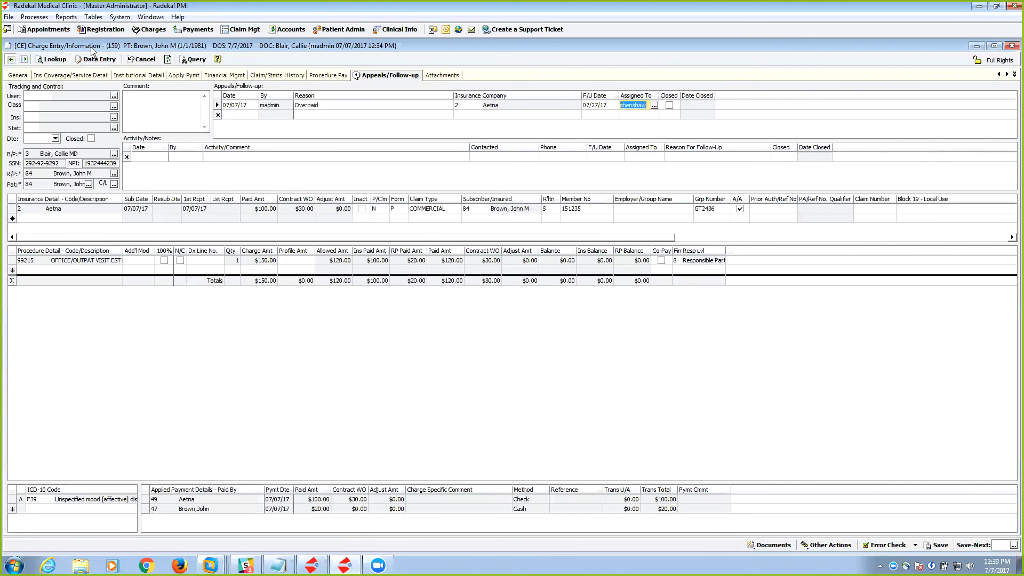
left_click(114, 174)
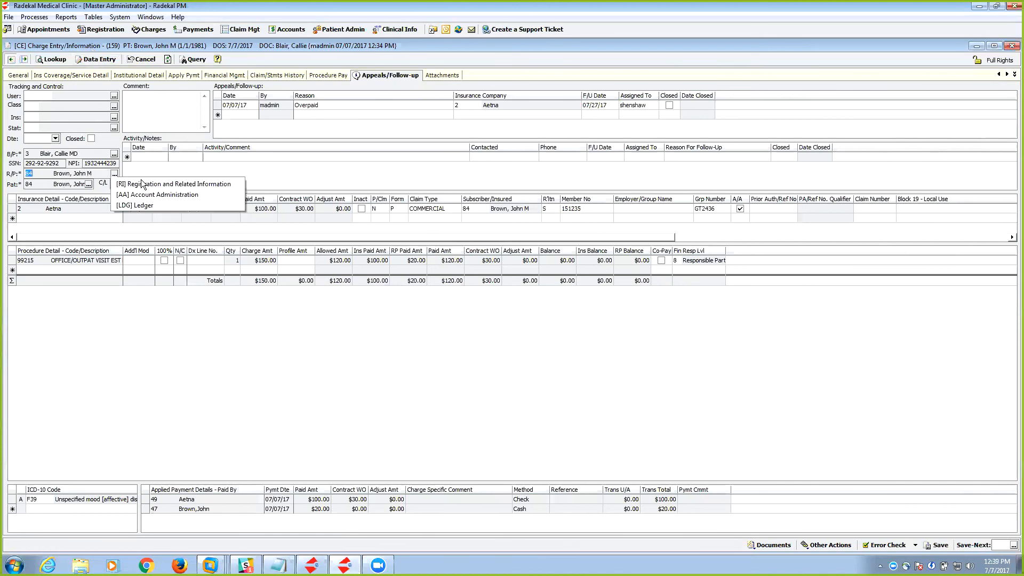
left_click(144, 181)
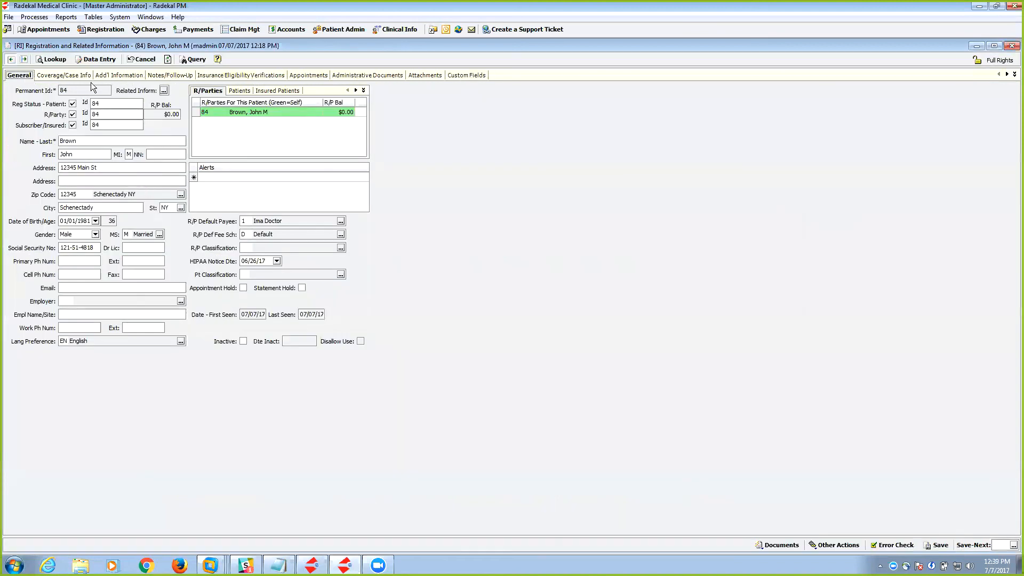
left_click(167, 76)
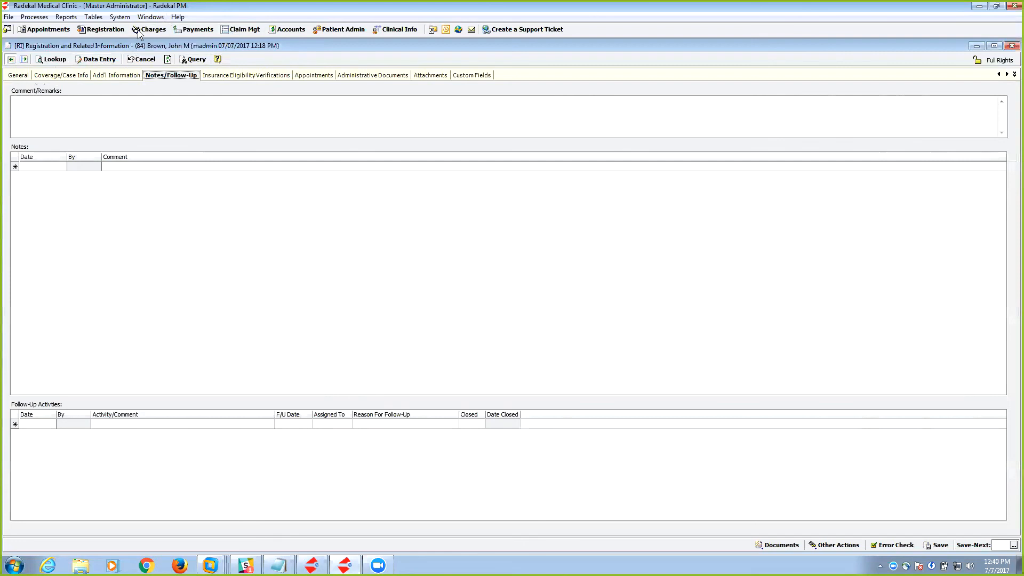
left_click(151, 17)
left_click(163, 58)
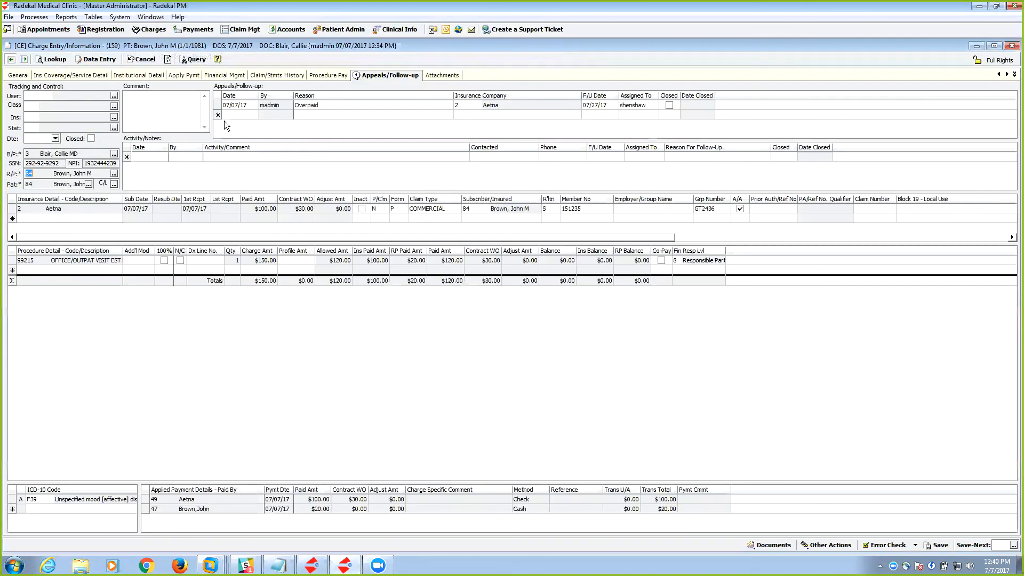